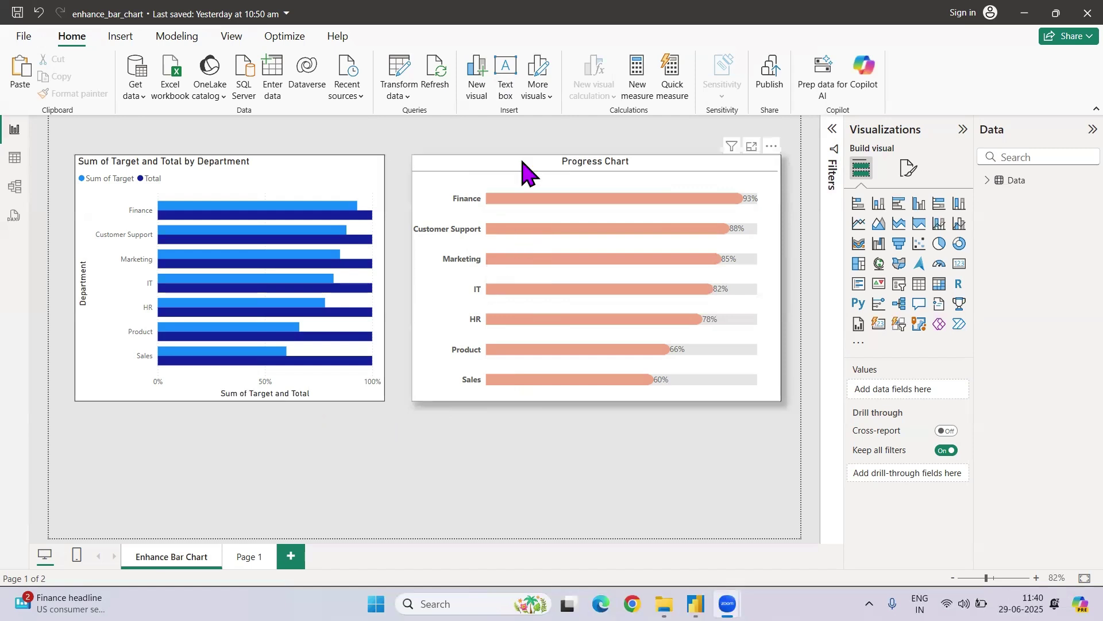
Copy the Sum of Target and Total by Department bar chart to Page 1 and move it toward the page's middle.
click(524, 169)
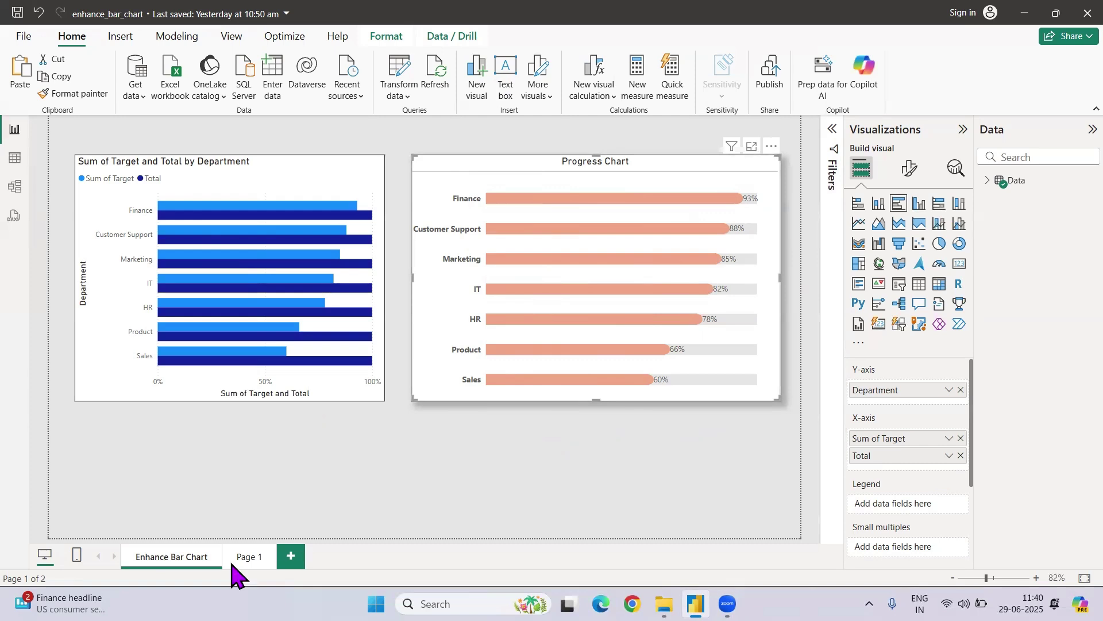
click(357, 384)
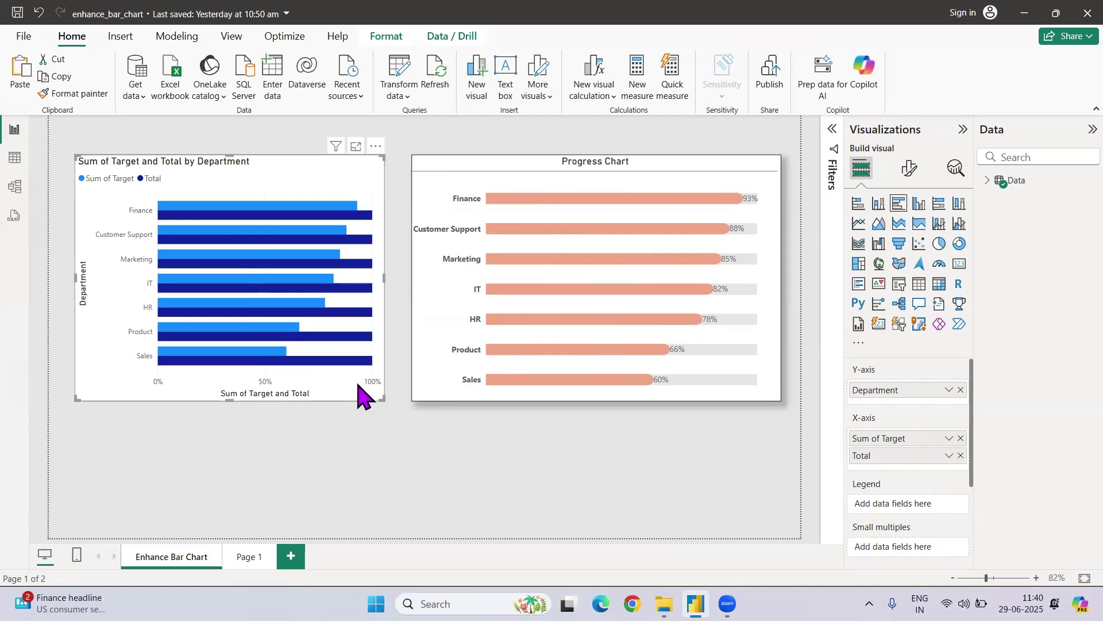
click(237, 564)
key(ctrl+v)
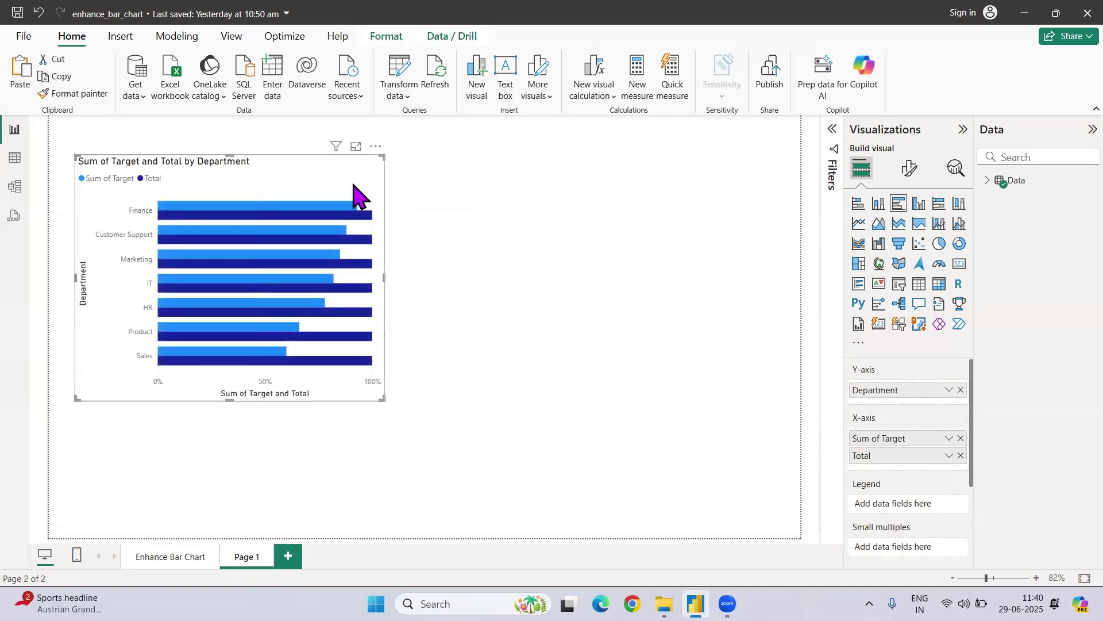
drag(352, 183, 511, 199)
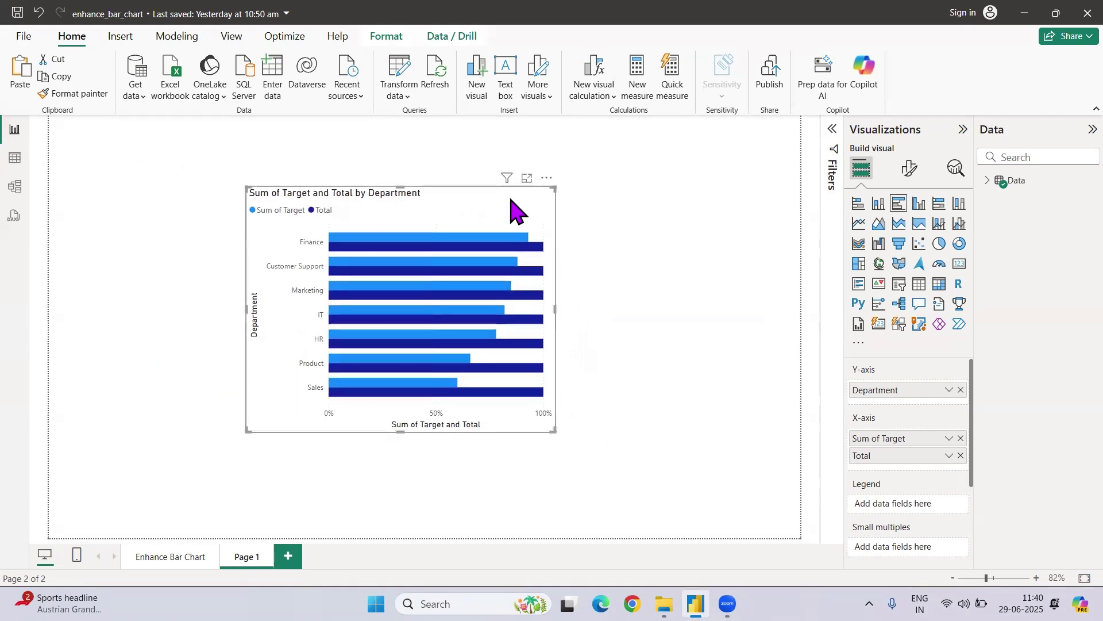
Turn on overlap in the bar layout, set the space between series to 100%, and flip the overlap order.
click(908, 172)
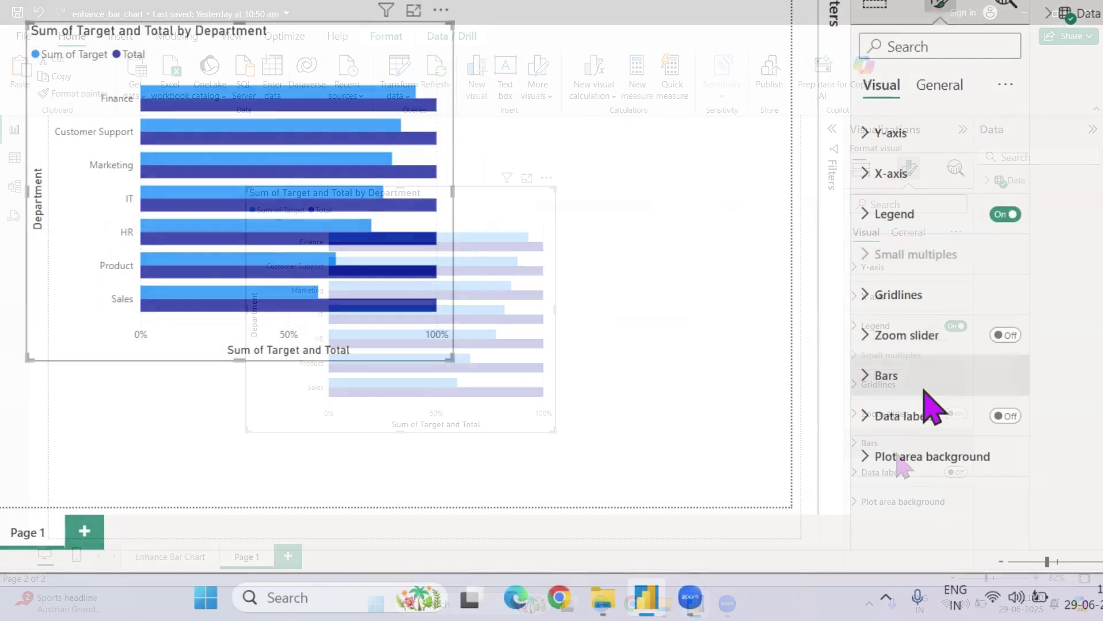
click(923, 390)
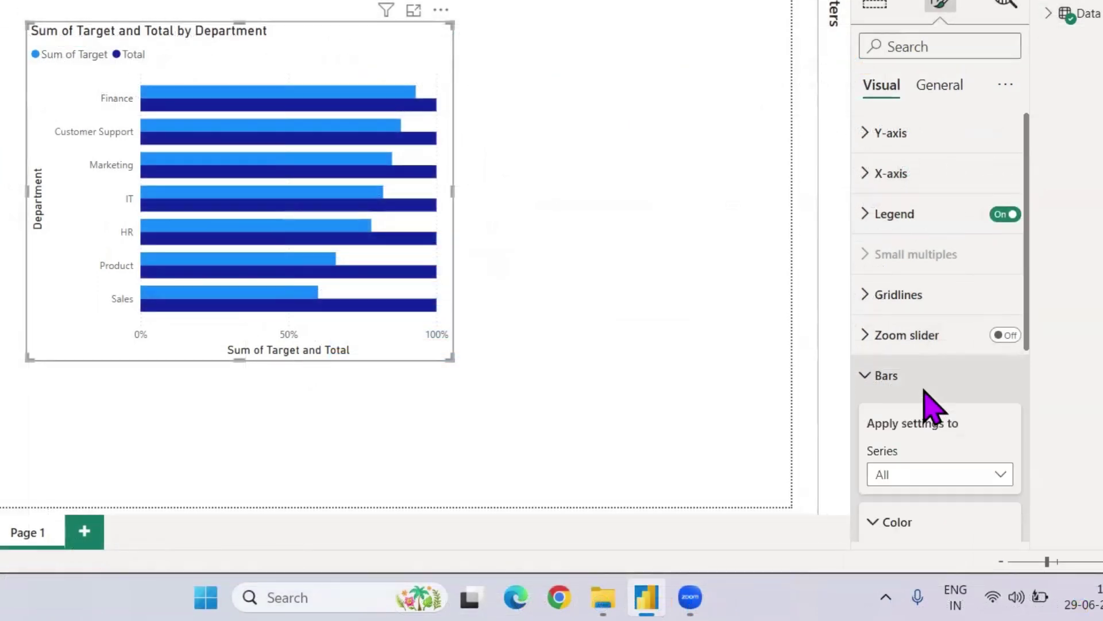
scroll(926, 400, down, 3)
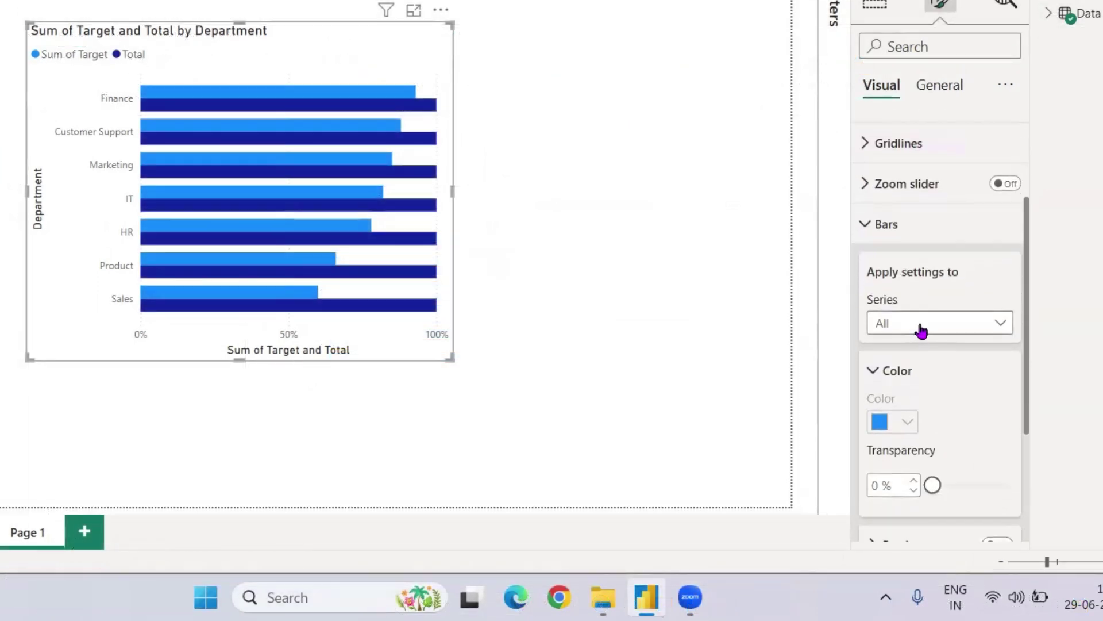
scroll(921, 332, down, 3)
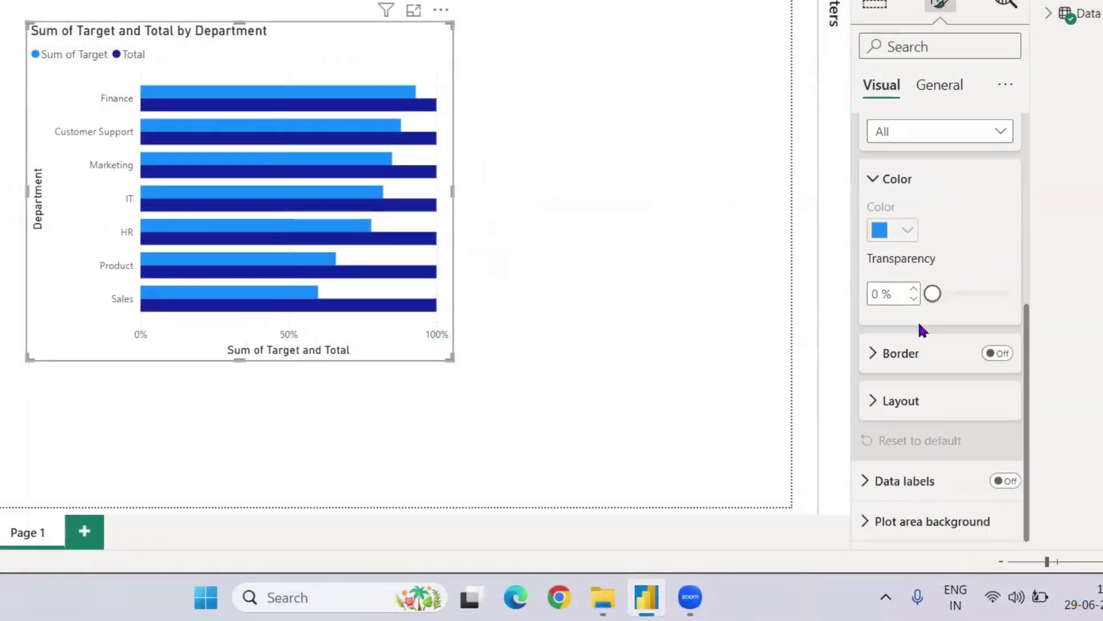
click(937, 411)
scroll(937, 411, down, 3)
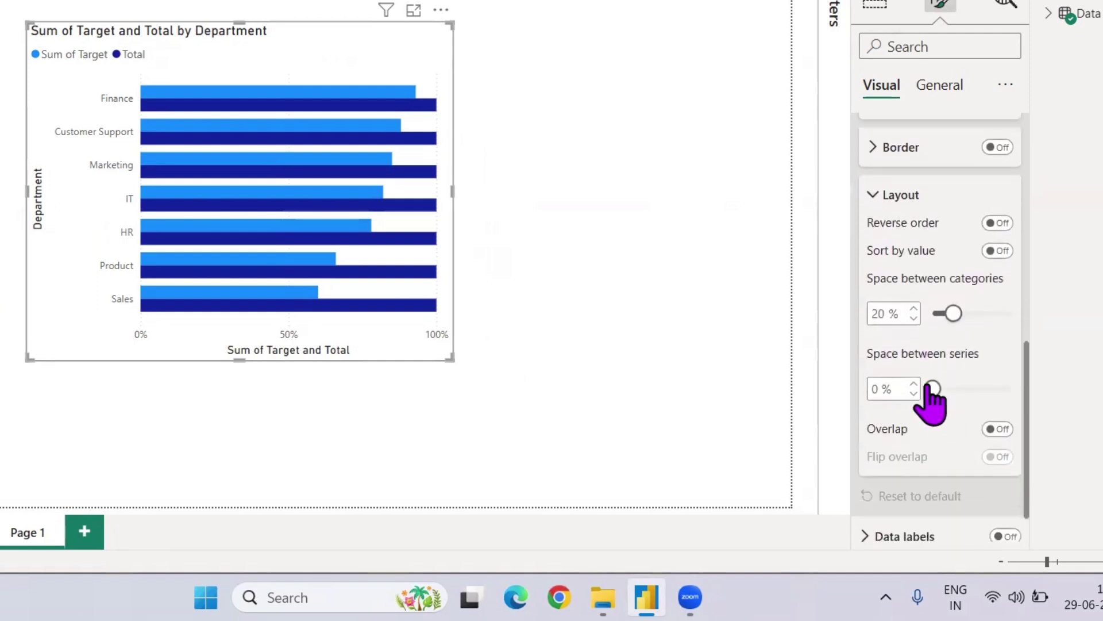
drag(932, 388, 901, 310)
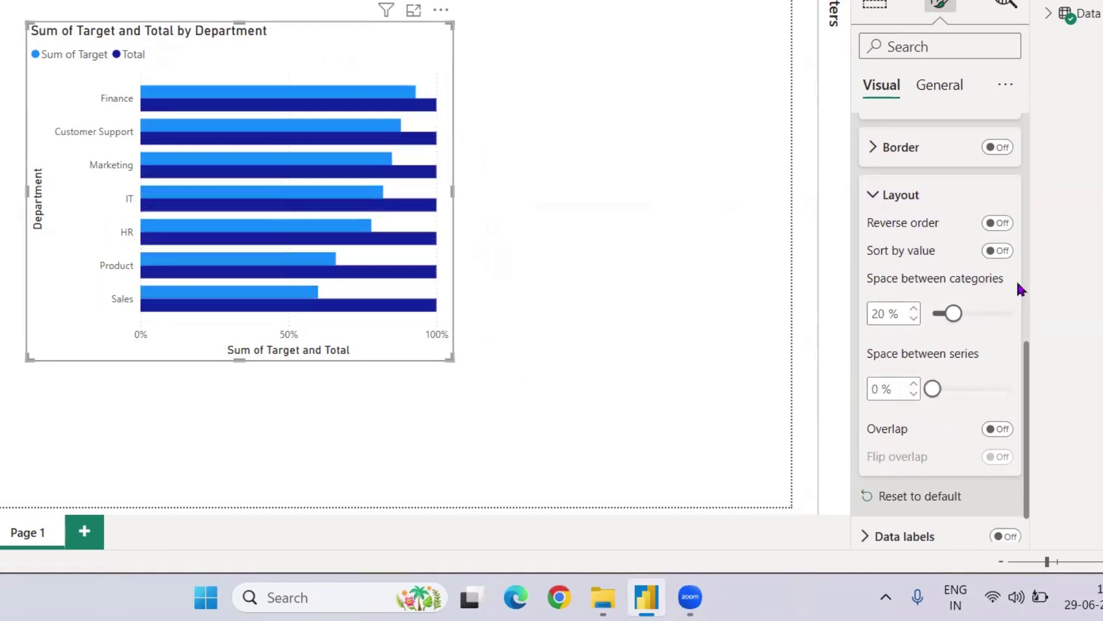
click(986, 432)
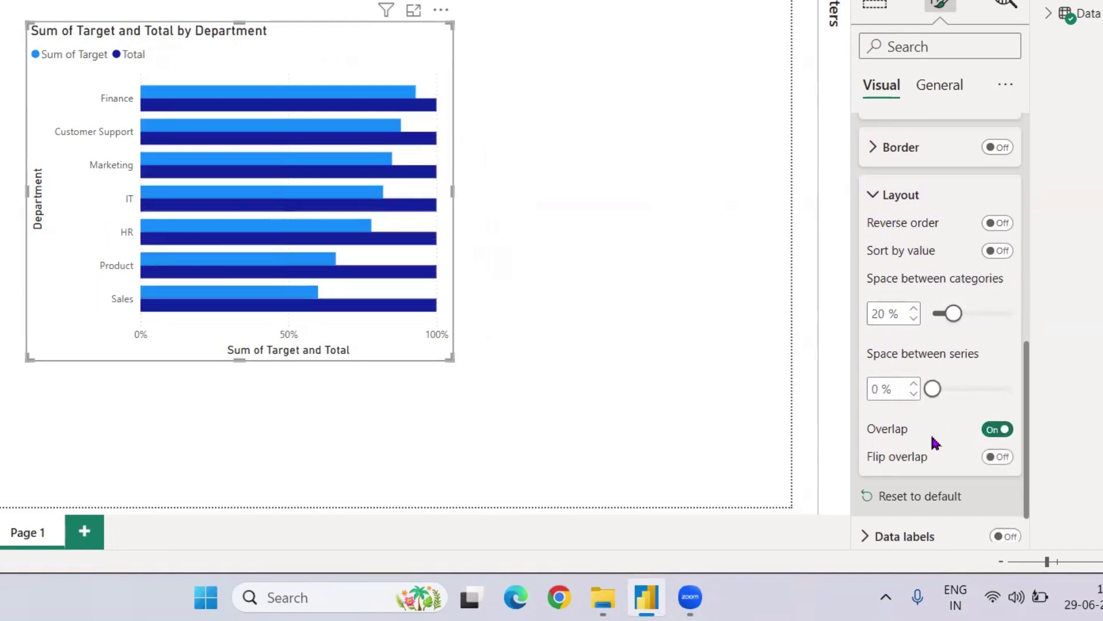
drag(932, 388, 1030, 375)
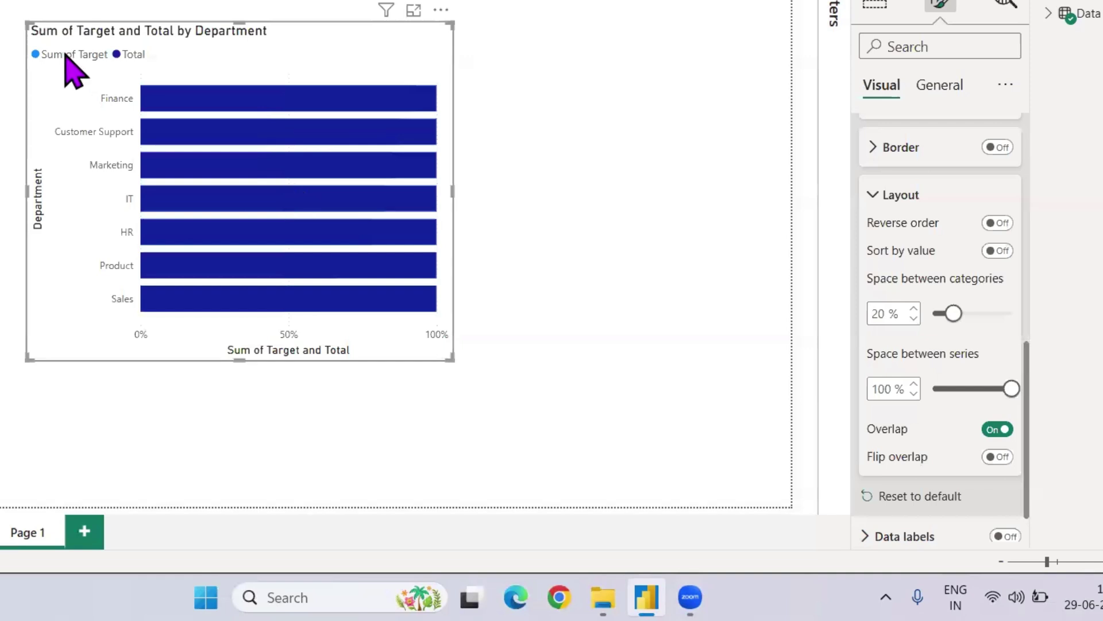
click(1000, 460)
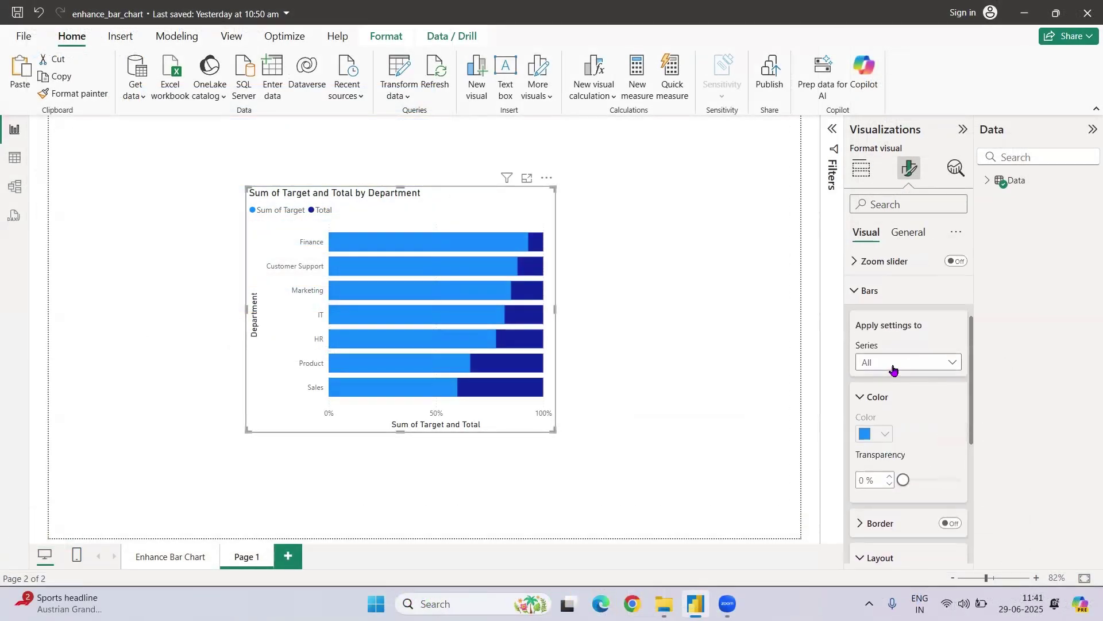
Colour the Total series bars White, 10% darker and turn on their border.
click(892, 368)
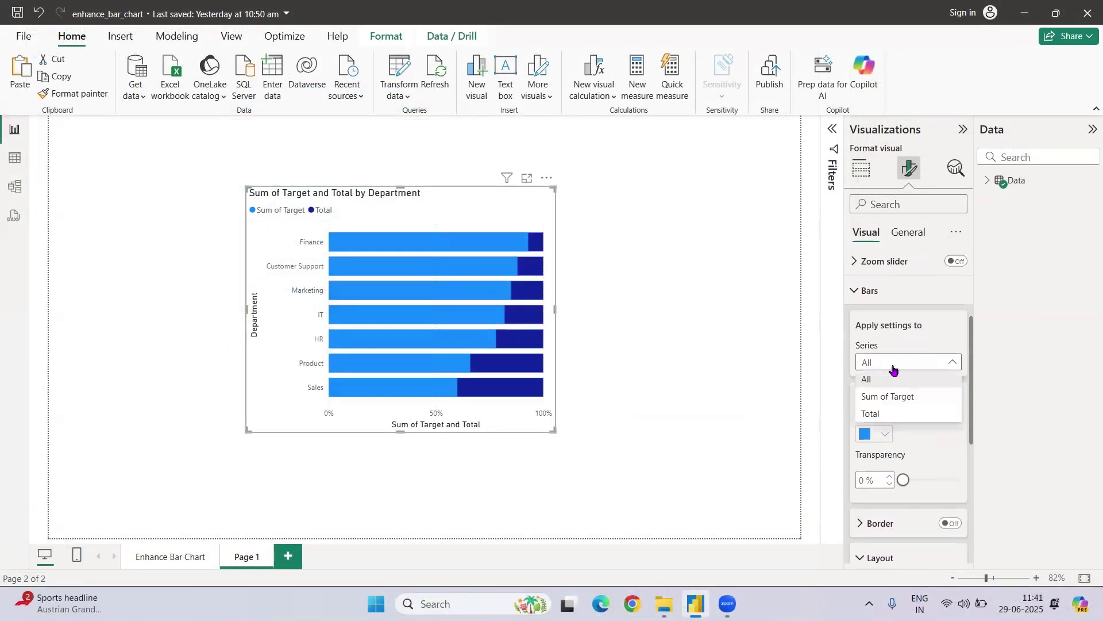
click(900, 415)
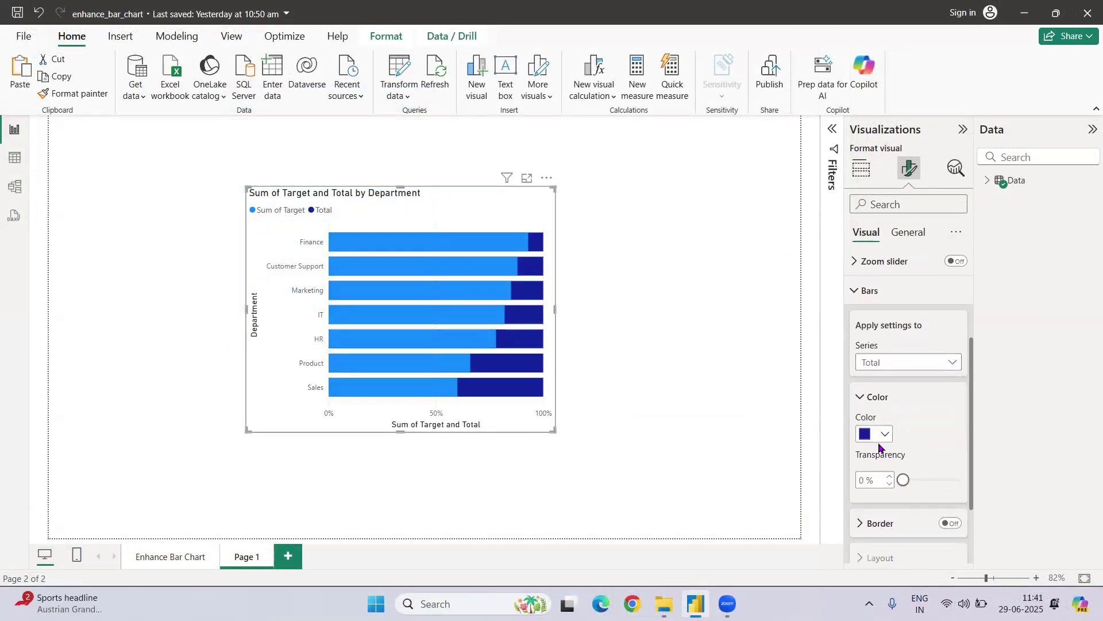
click(879, 437)
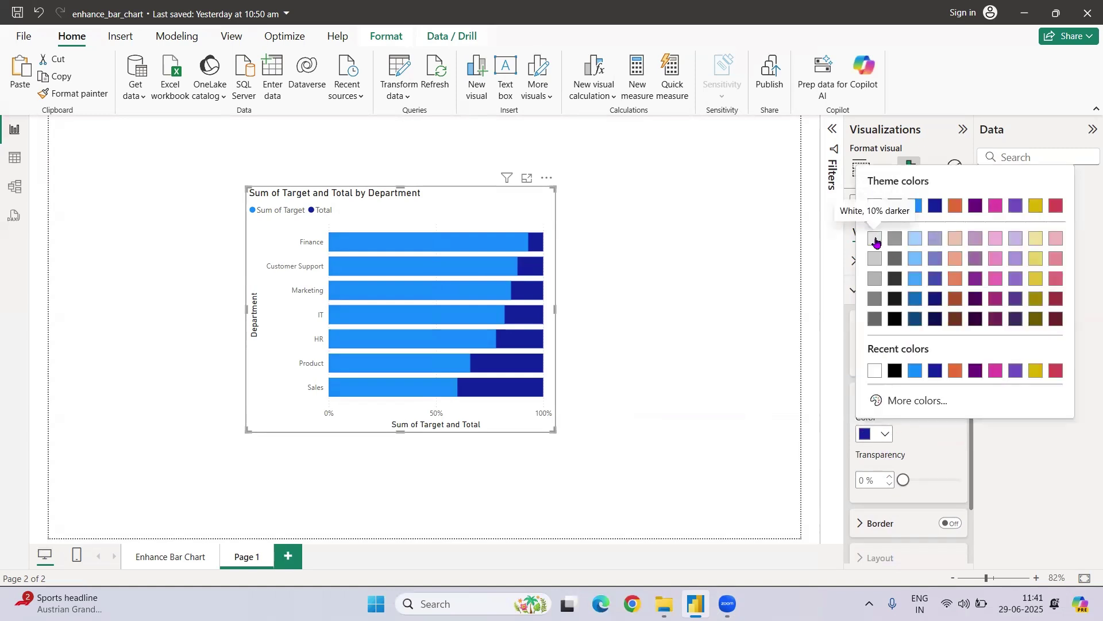
click(875, 237)
scroll(942, 454, down, 3)
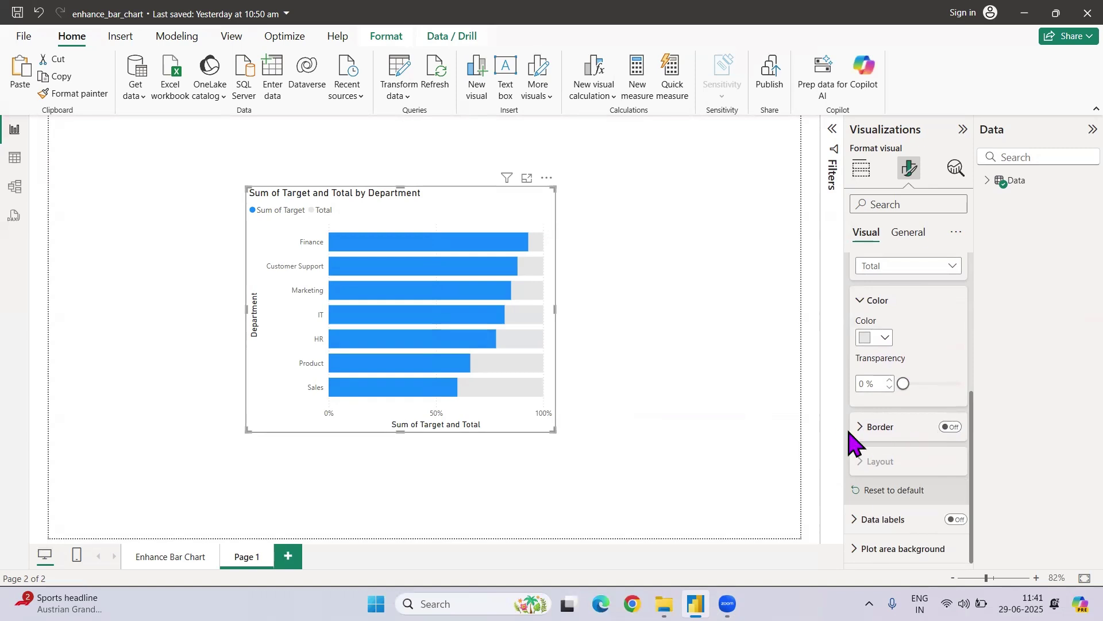
click(950, 427)
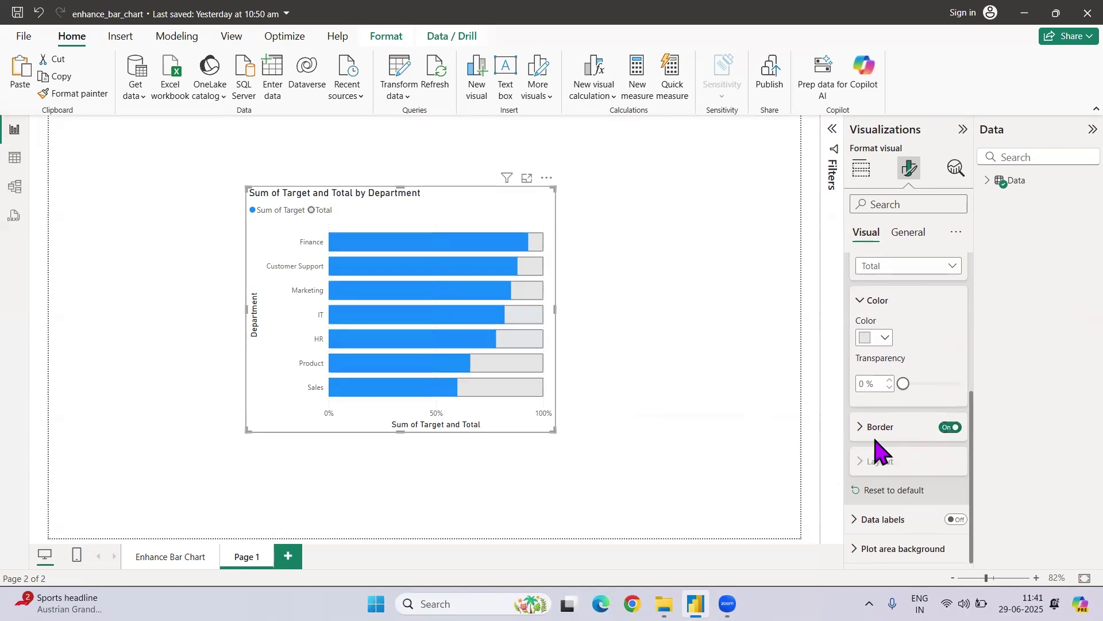
Recolour the Sum of Target bars, trying light grey and black before settling on medium grey, and turn on their border.
scroll(907, 336, up, 2)
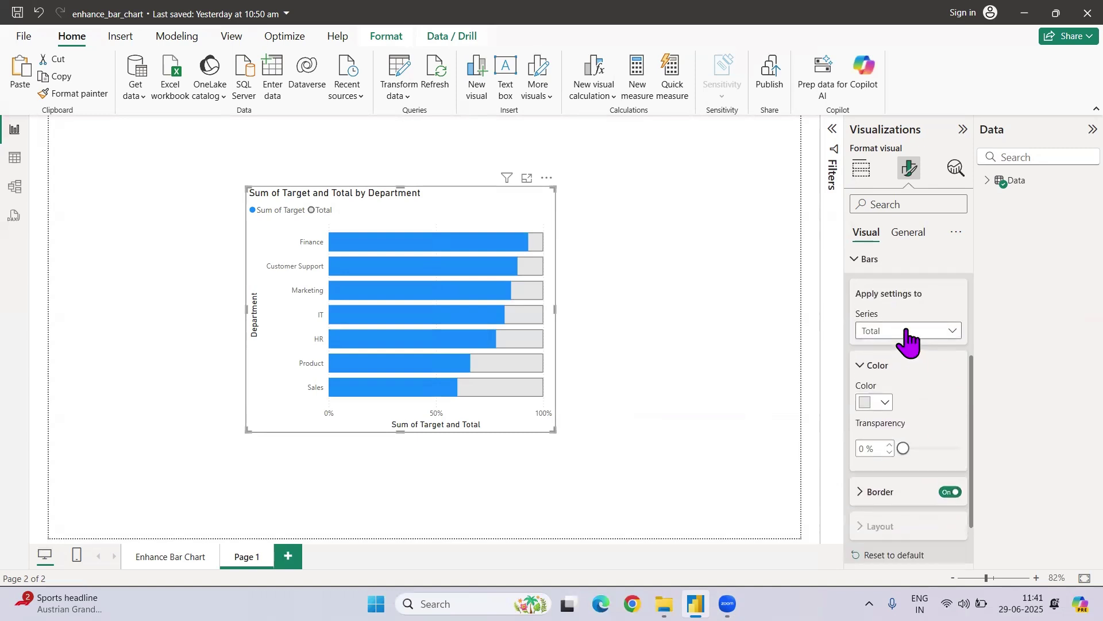
click(906, 334)
click(903, 364)
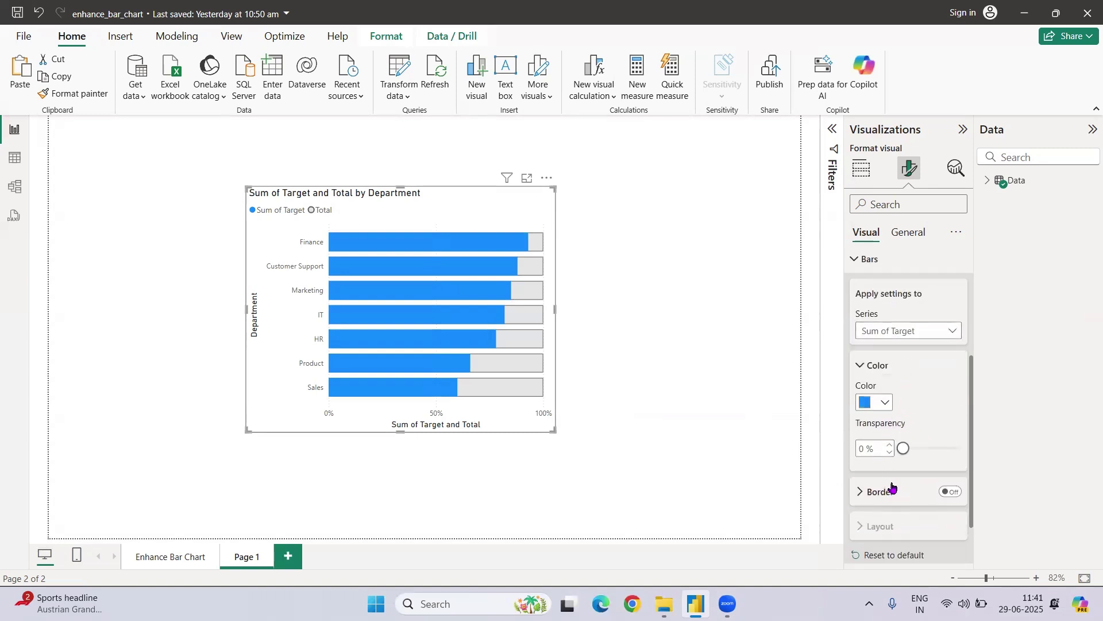
click(885, 402)
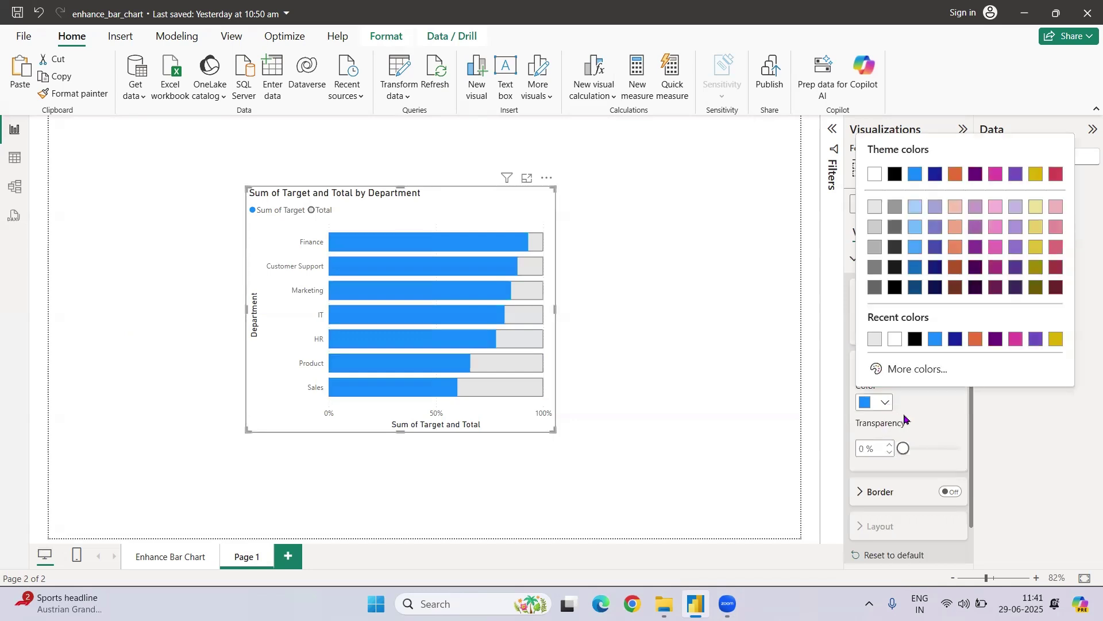
click(872, 247)
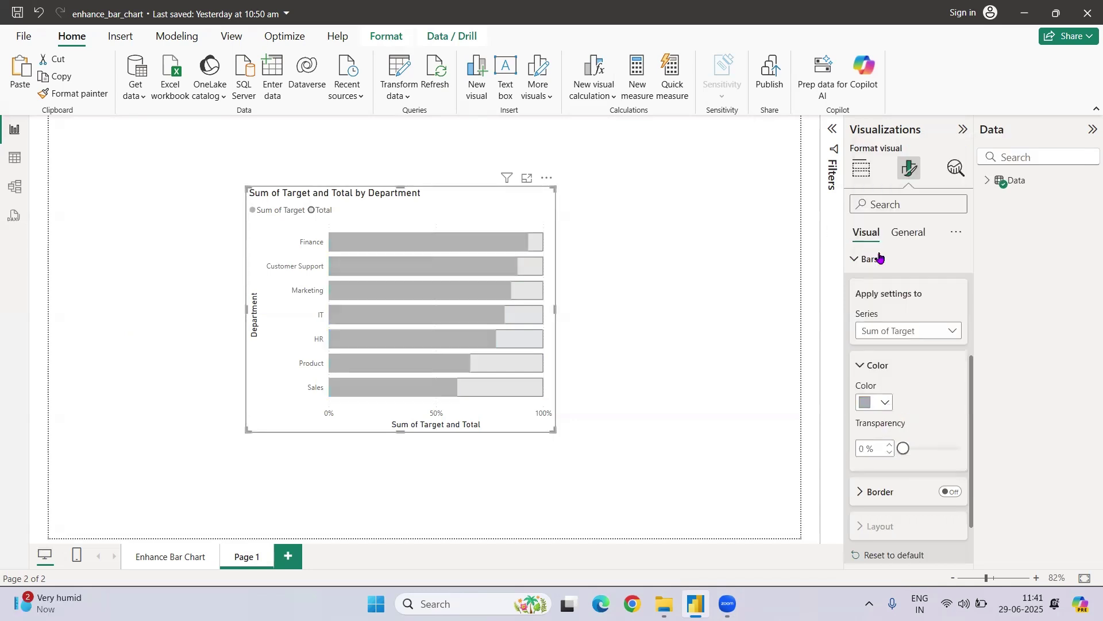
click(883, 407)
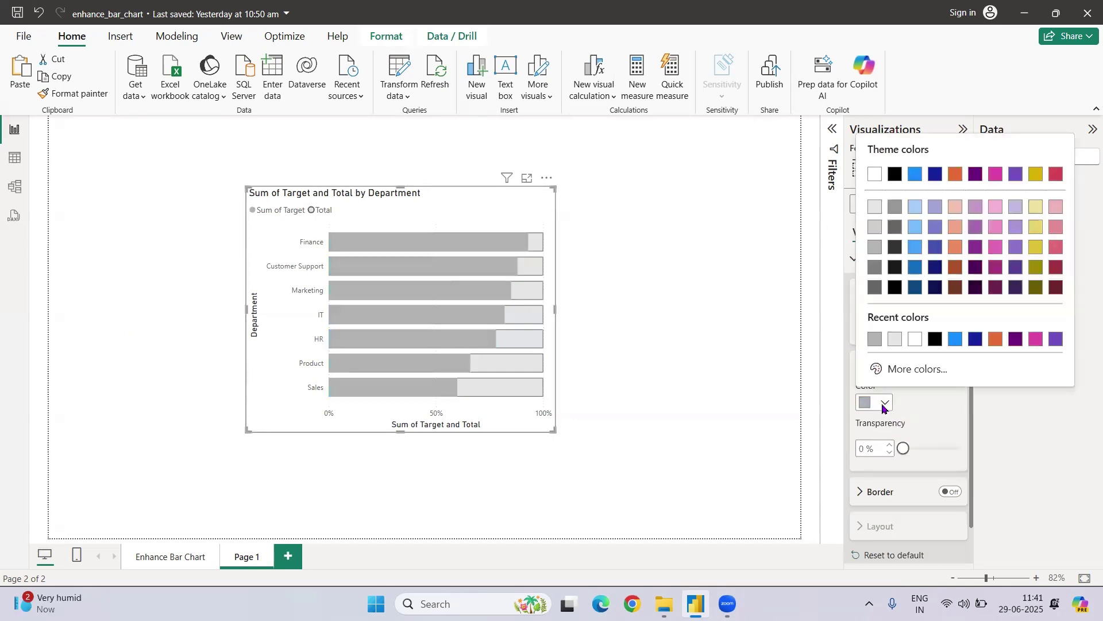
click(934, 341)
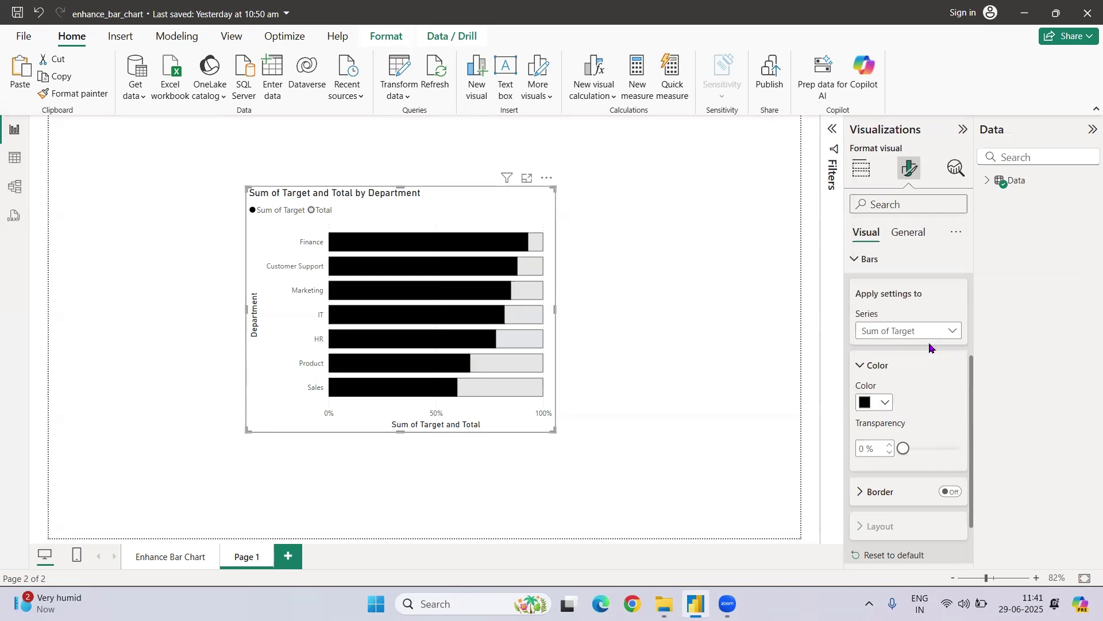
click(870, 407)
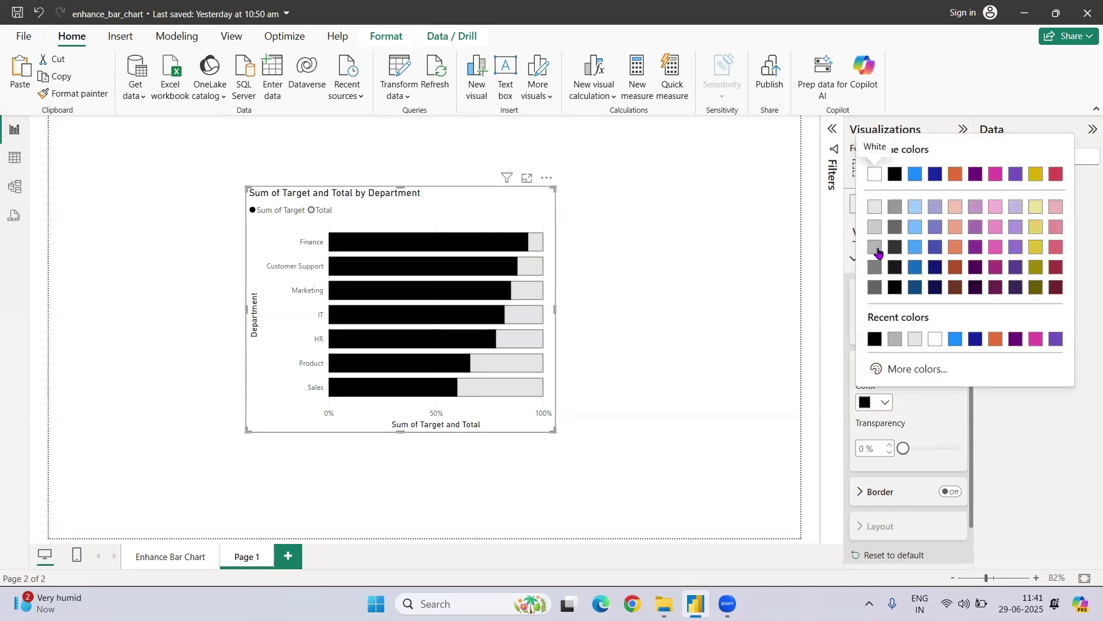
click(895, 208)
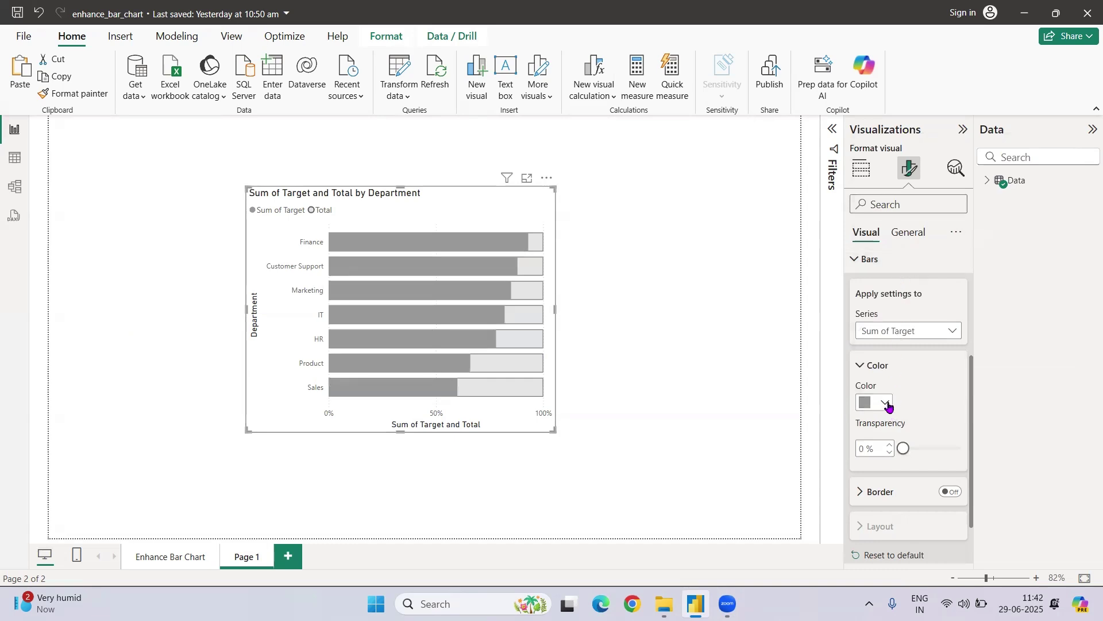
click(951, 493)
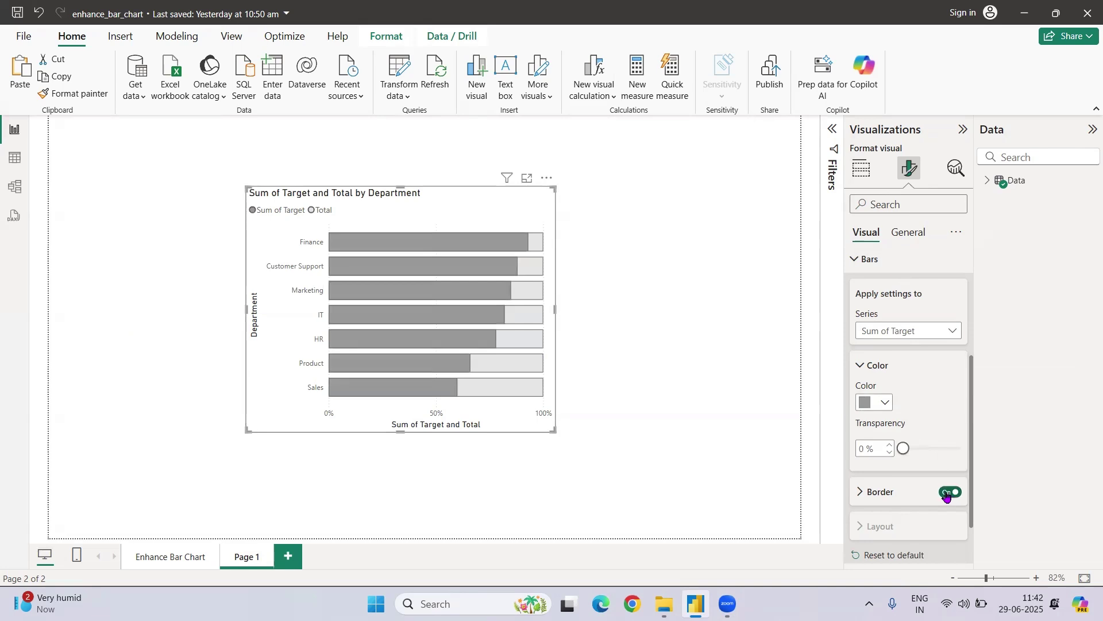
Turn on data labels for the chart and hide them for the Total series.
scroll(934, 493, down, 2)
scroll(930, 491, up, 4)
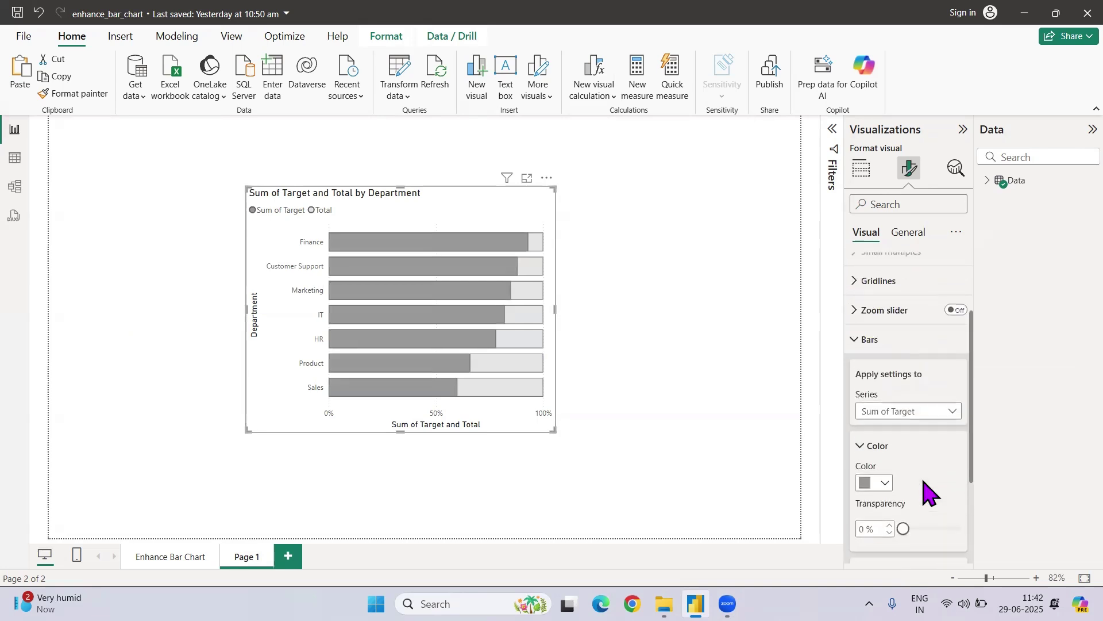
scroll(931, 488, down, 2)
click(956, 519)
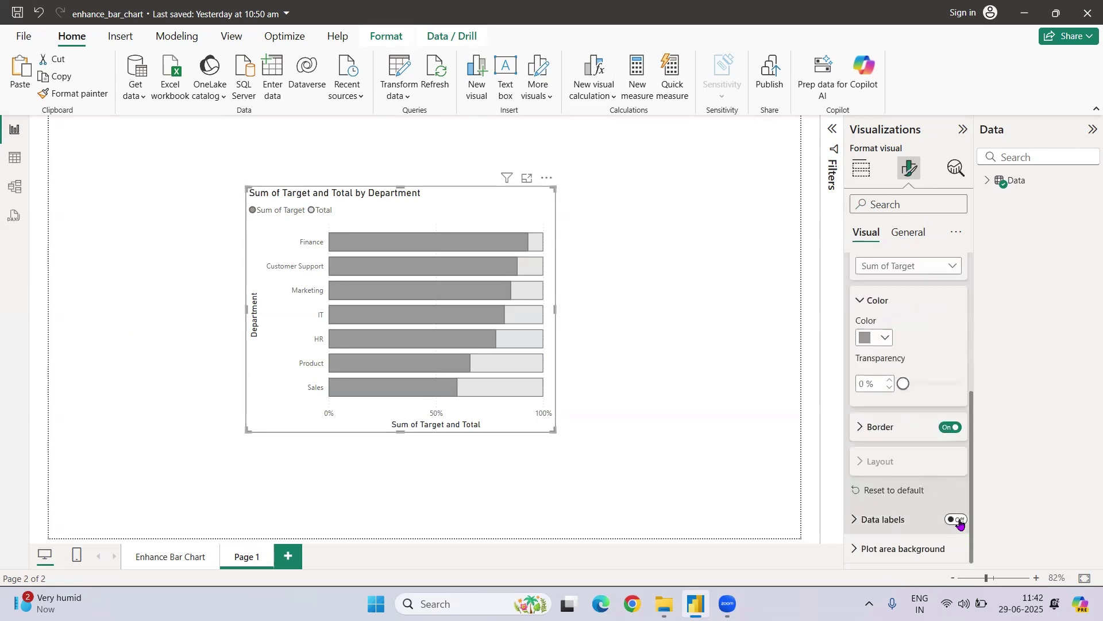
click(902, 516)
scroll(901, 406, down, 3)
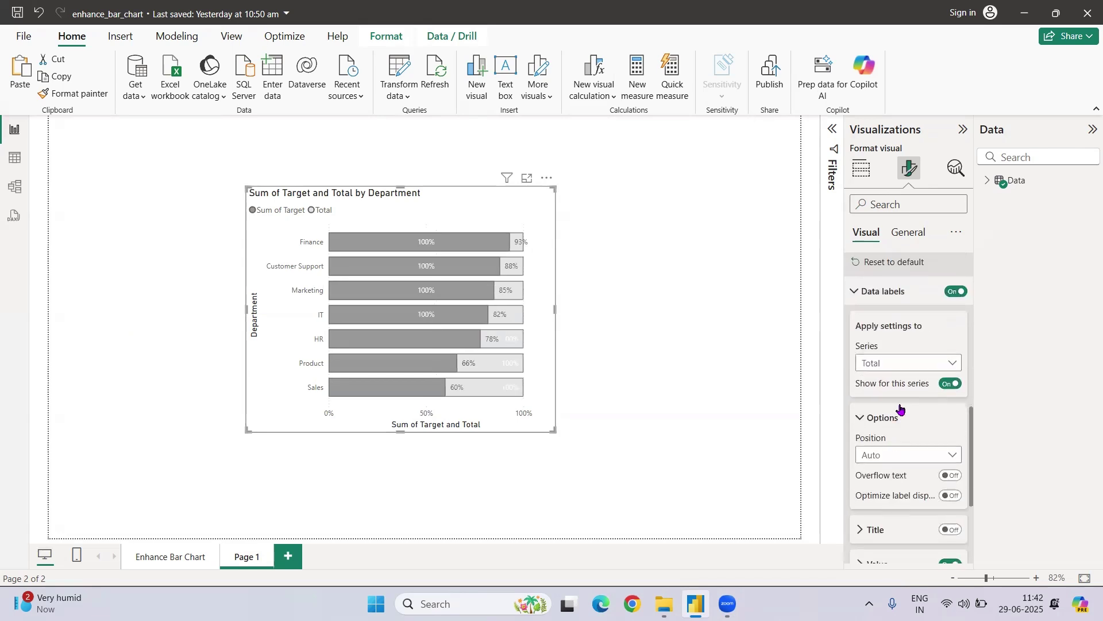
click(951, 383)
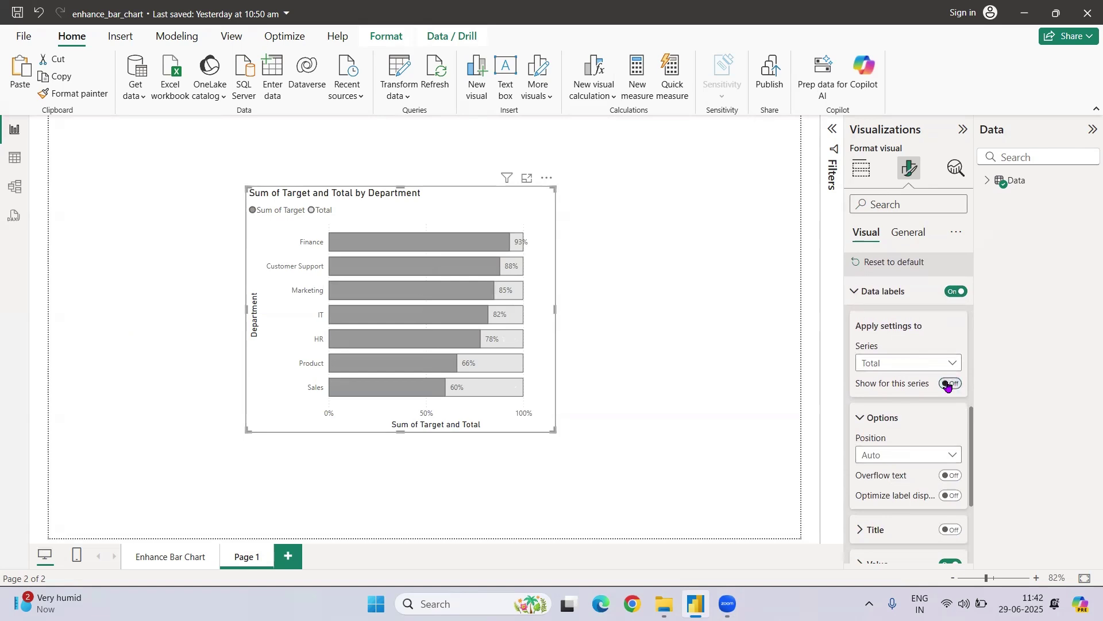
Make the Sum of Target series' data label values bold and widen the chart.
click(919, 369)
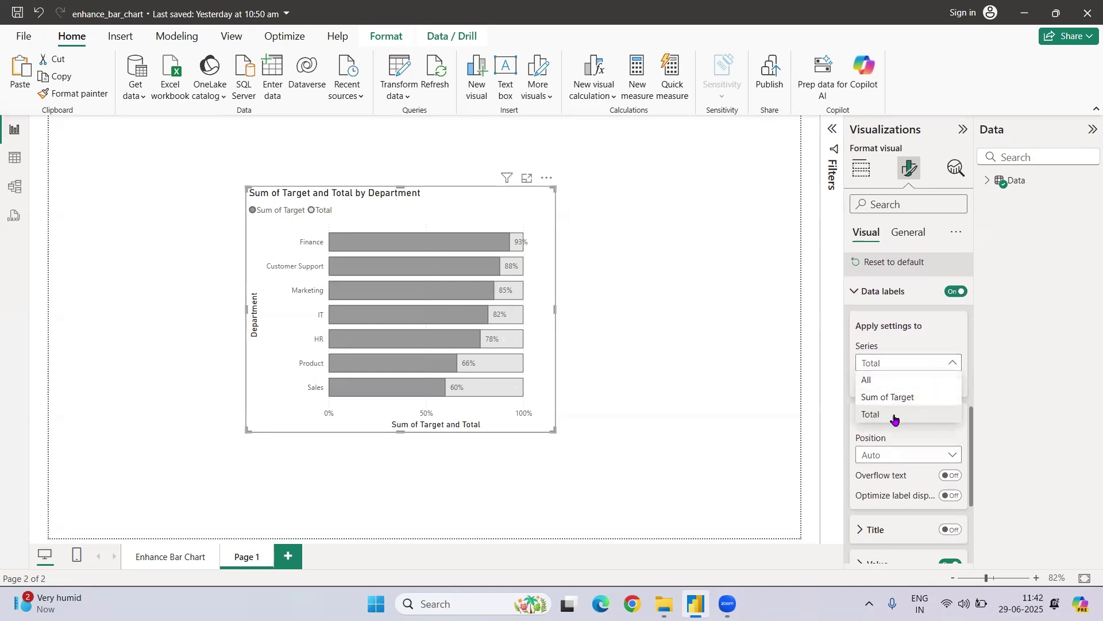
click(920, 396)
scroll(925, 499, down, 2)
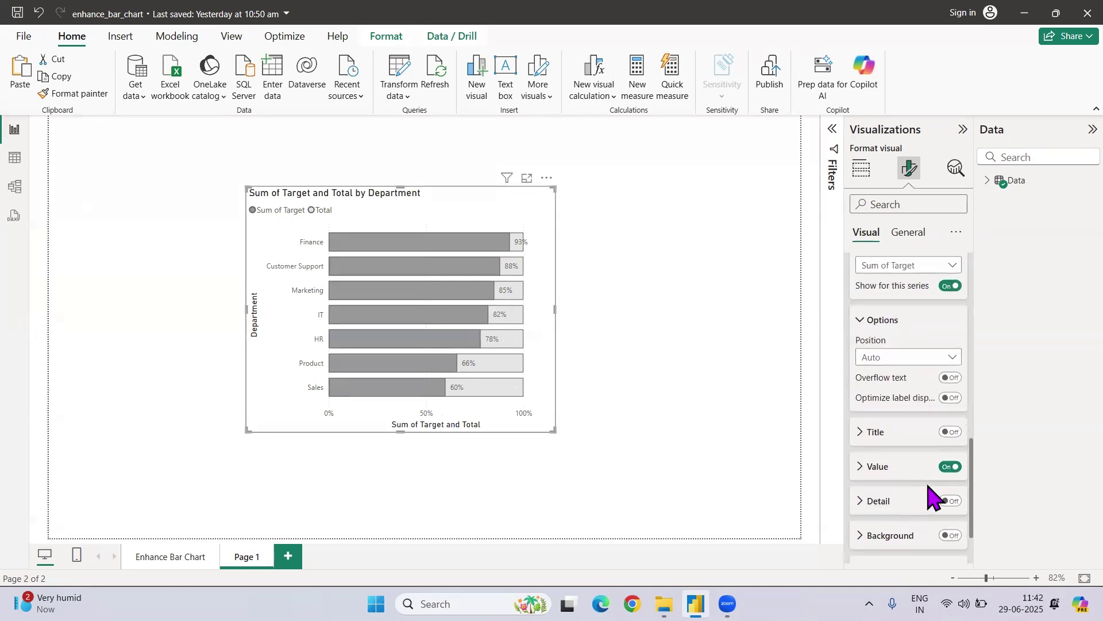
click(882, 469)
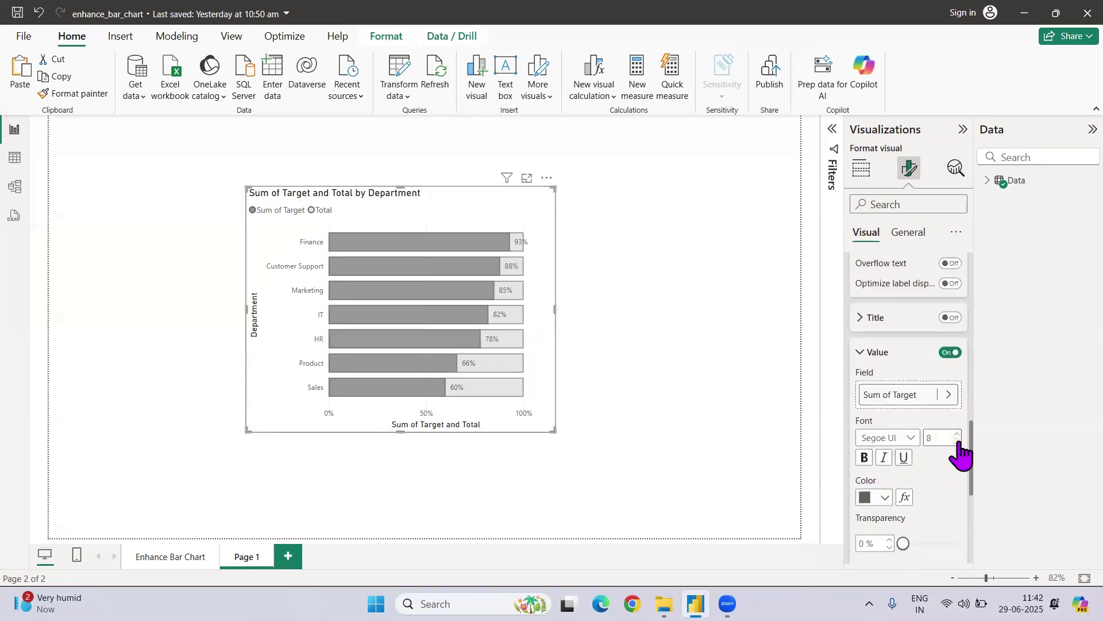
drag(554, 430, 614, 428)
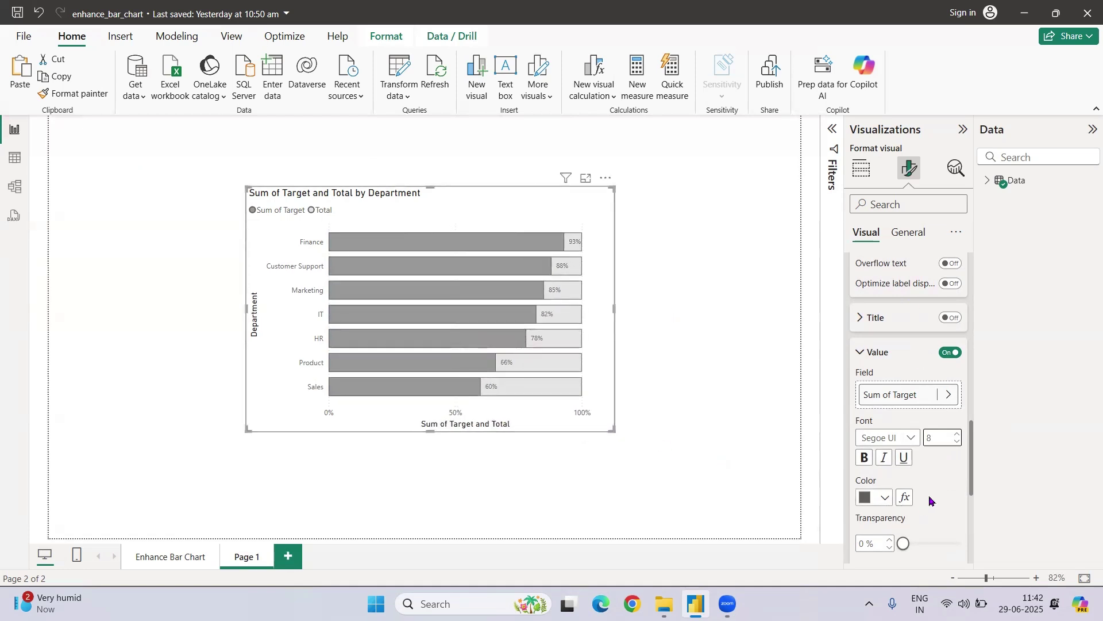
click(865, 458)
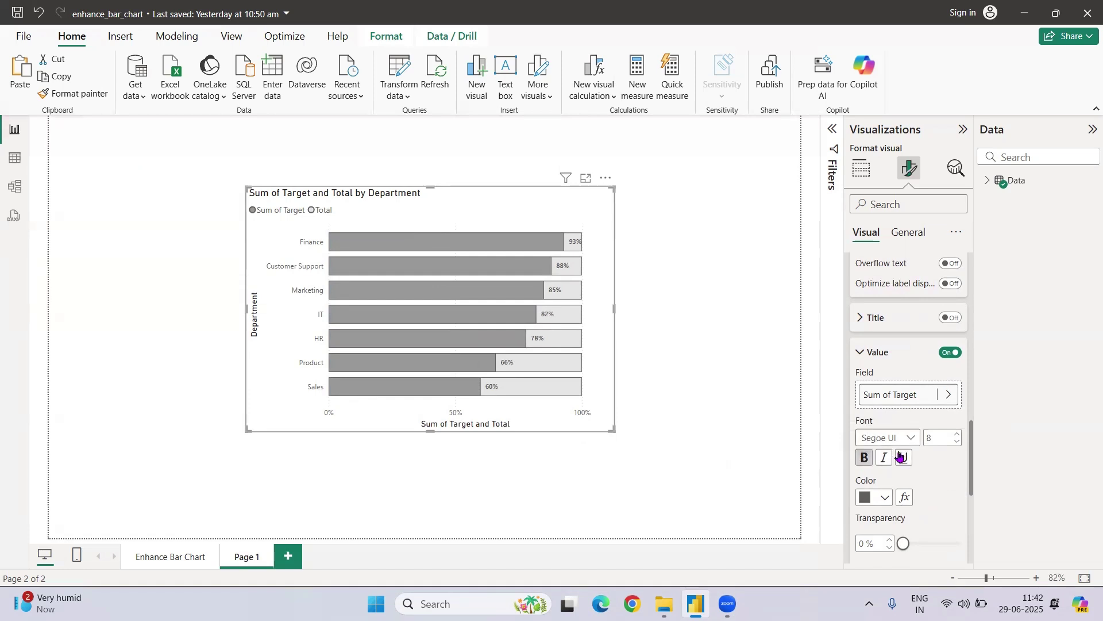
Turn off the X-axis values and the X-axis title.
scroll(900, 460, up, 10)
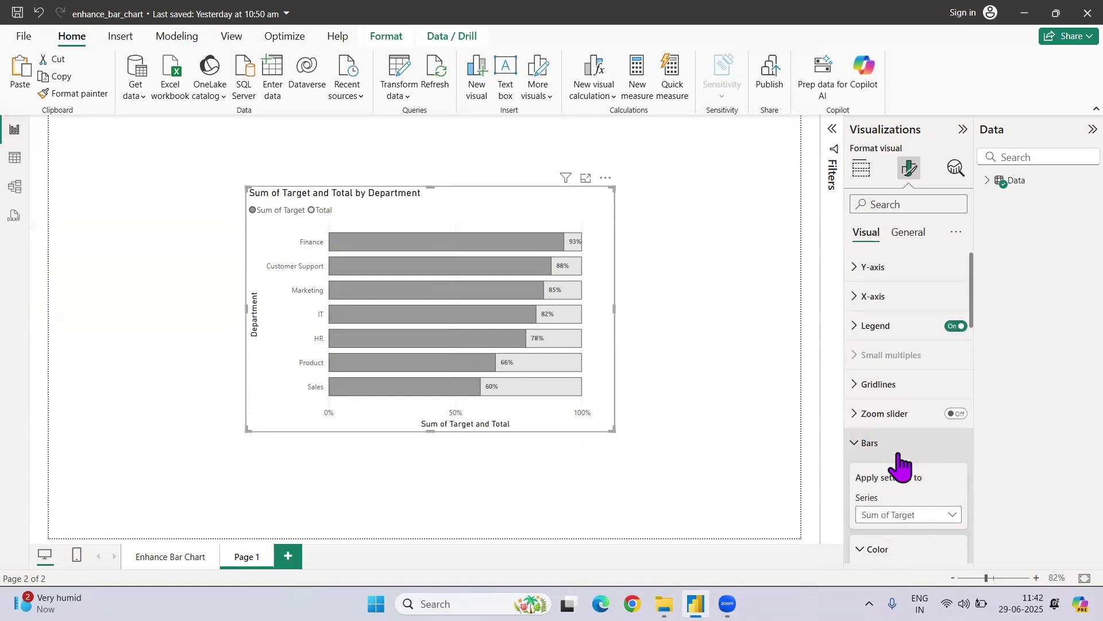
click(872, 302)
click(949, 481)
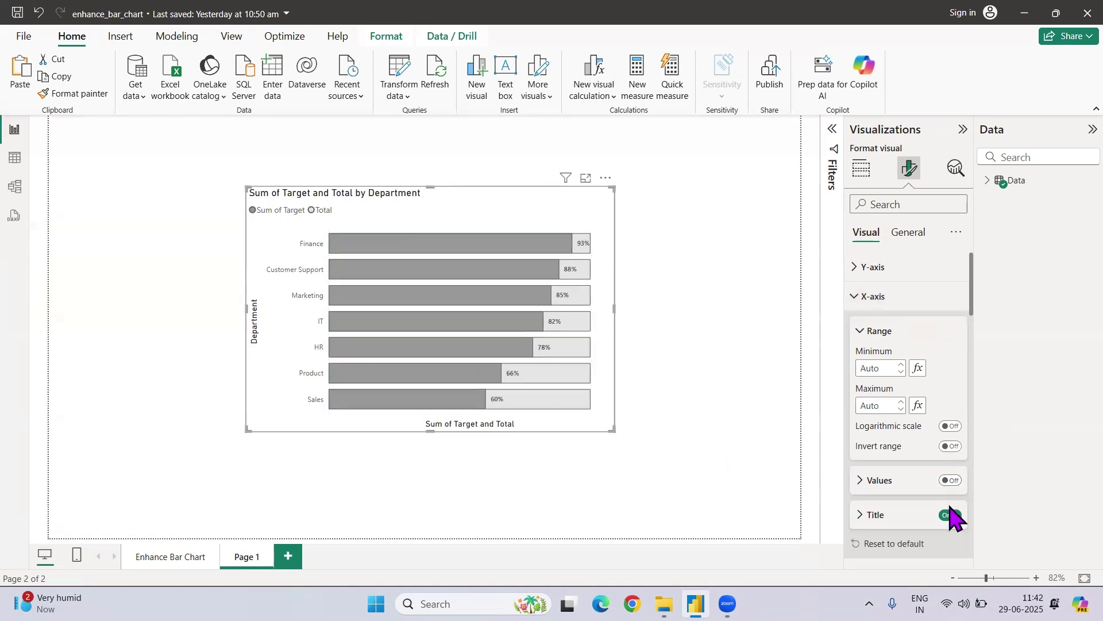
click(951, 515)
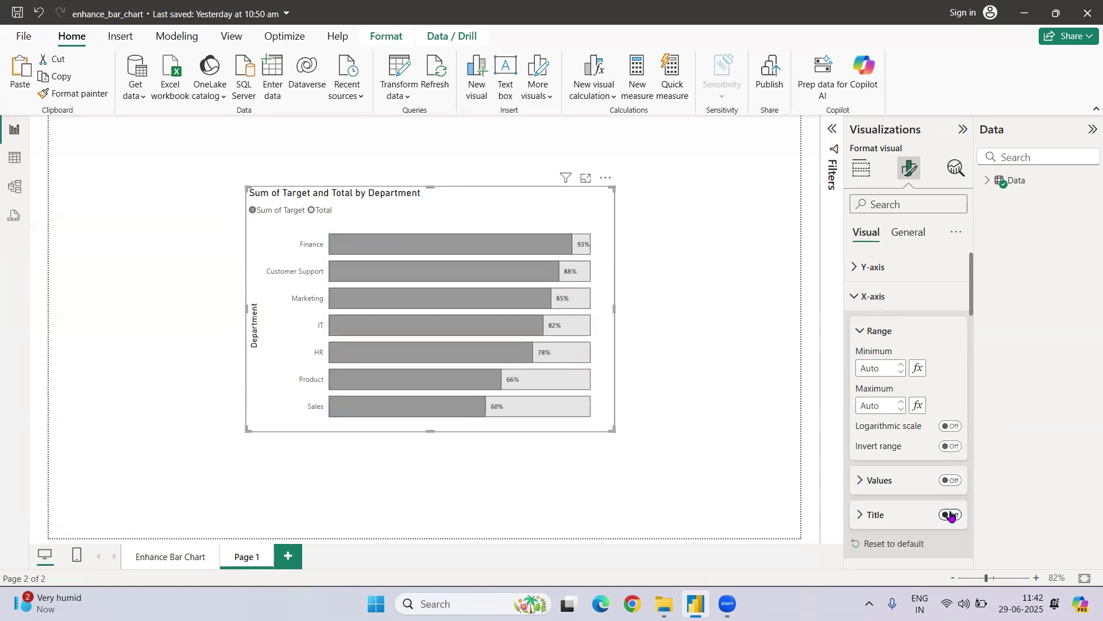
Turn off the Y-axis title and hide the chart's legend.
click(873, 270)
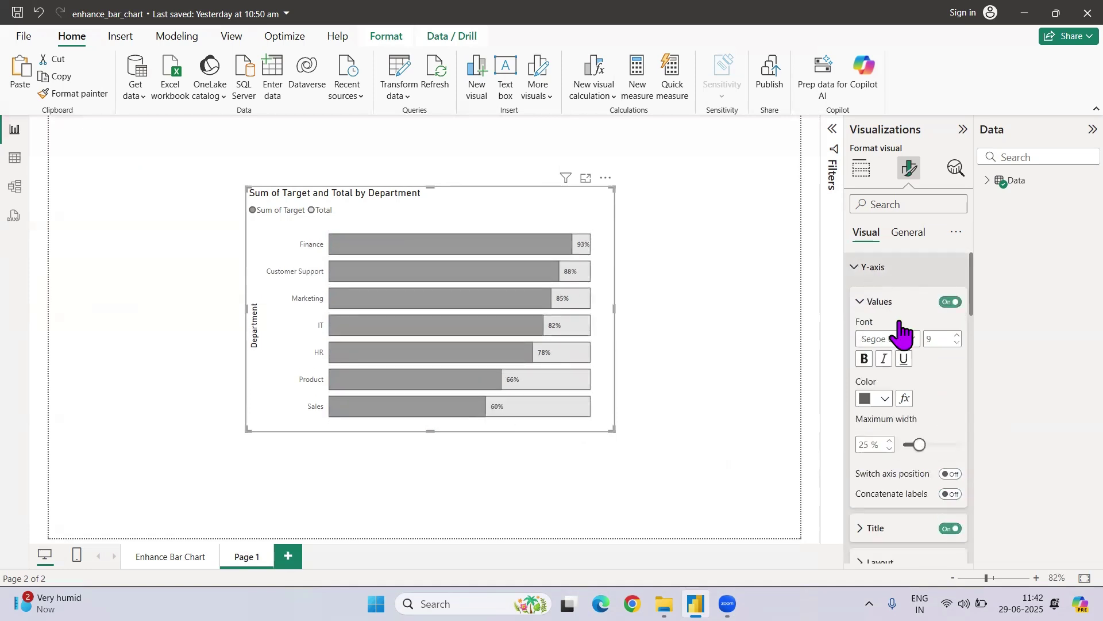
click(951, 528)
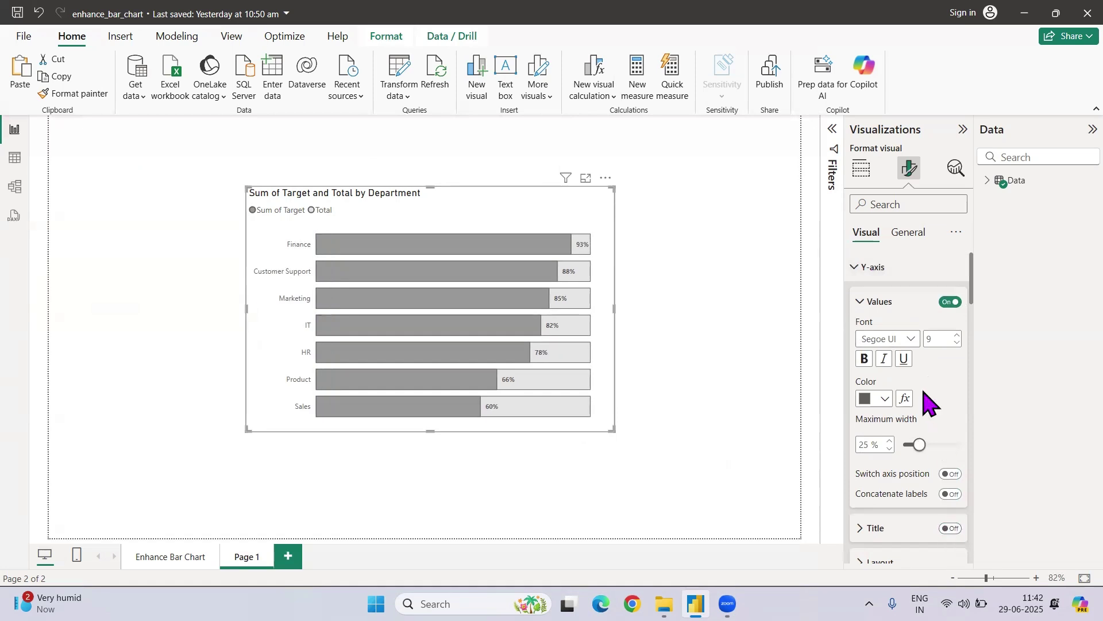
scroll(931, 399, down, 10)
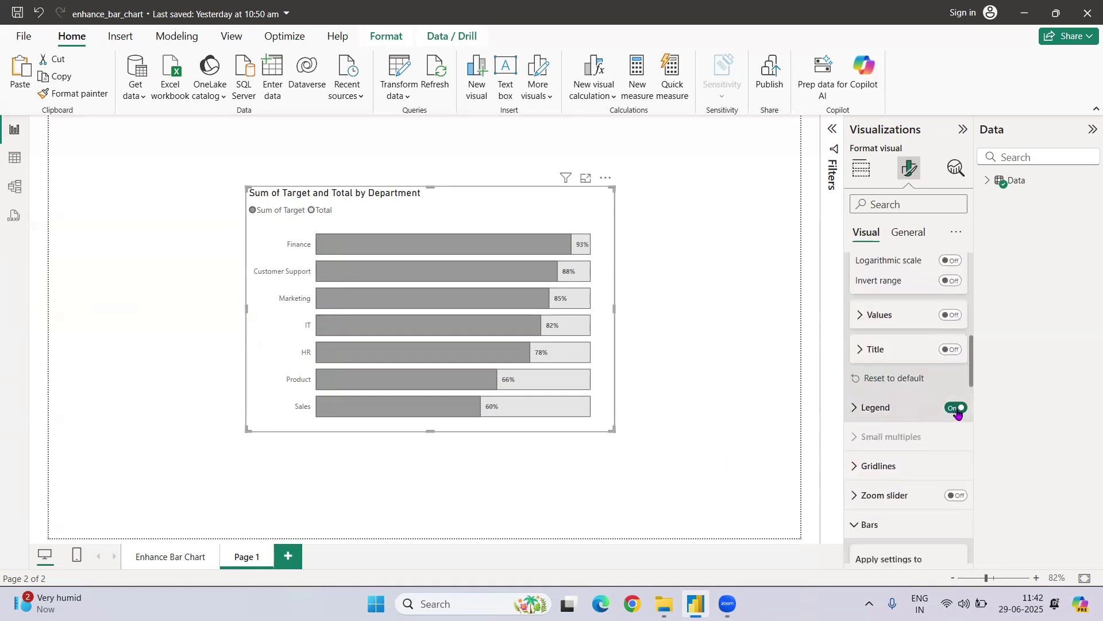
click(957, 408)
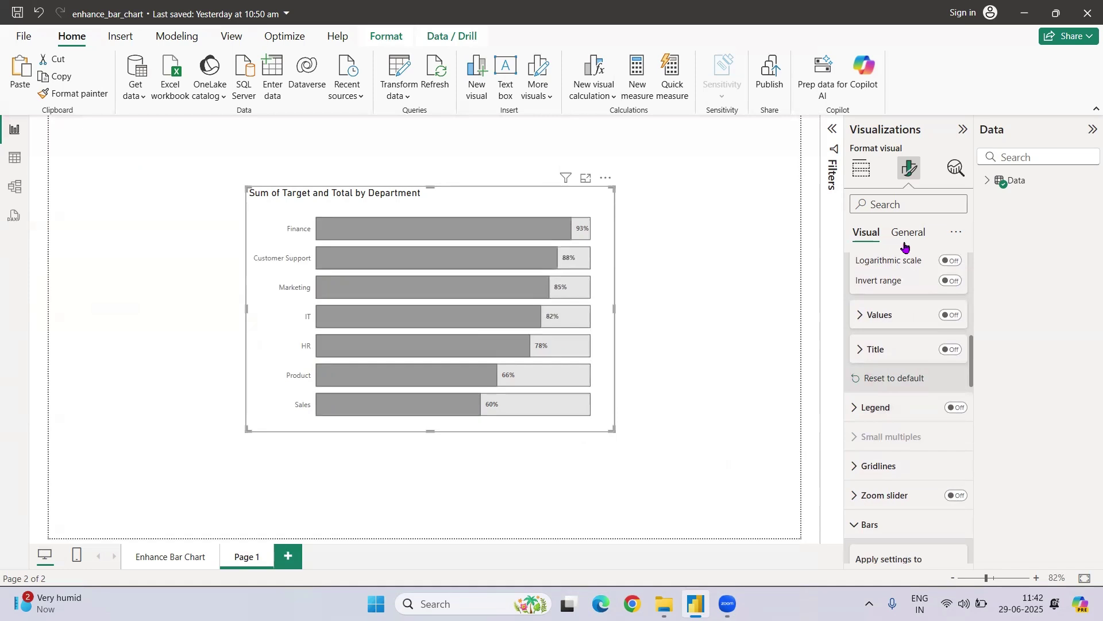
Change the chart title to "Target Met" and centre it horizontally.
click(861, 168)
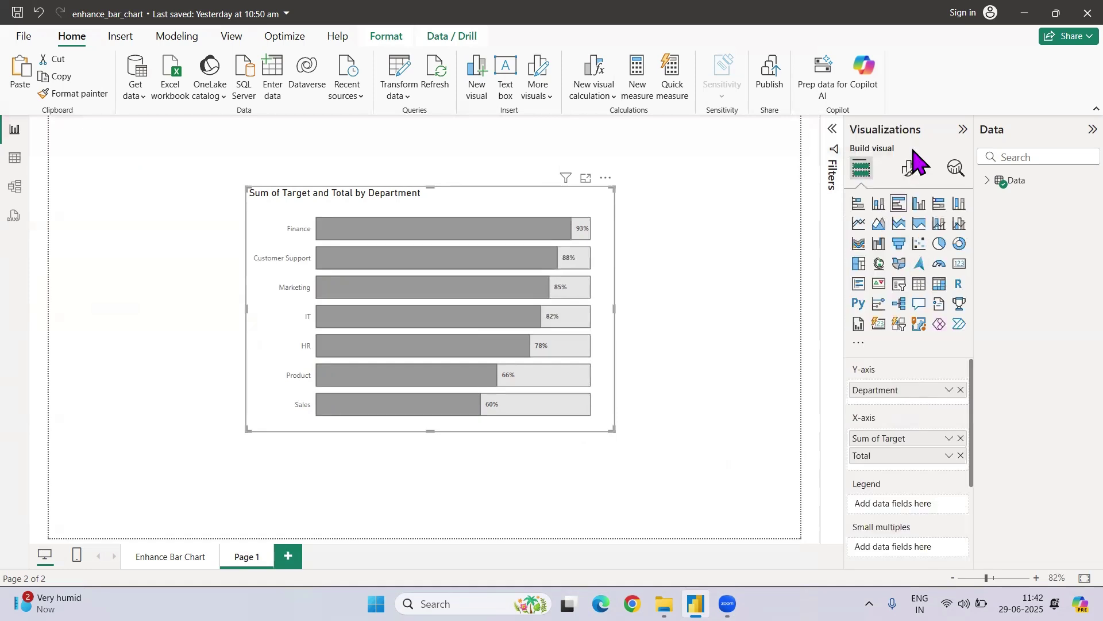
click(910, 170)
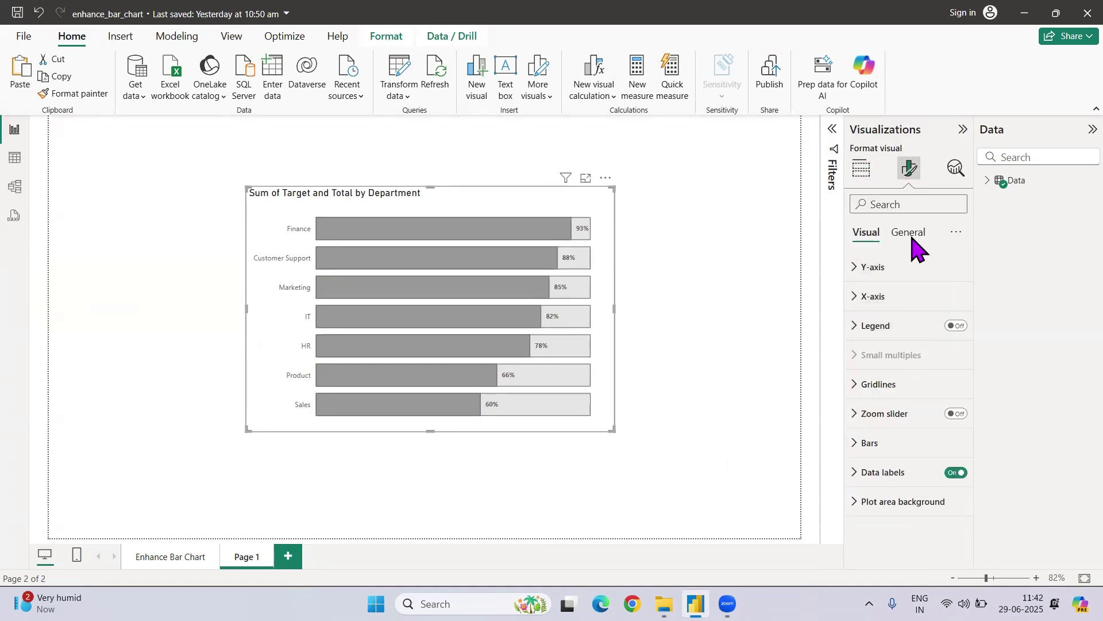
click(908, 233)
click(879, 297)
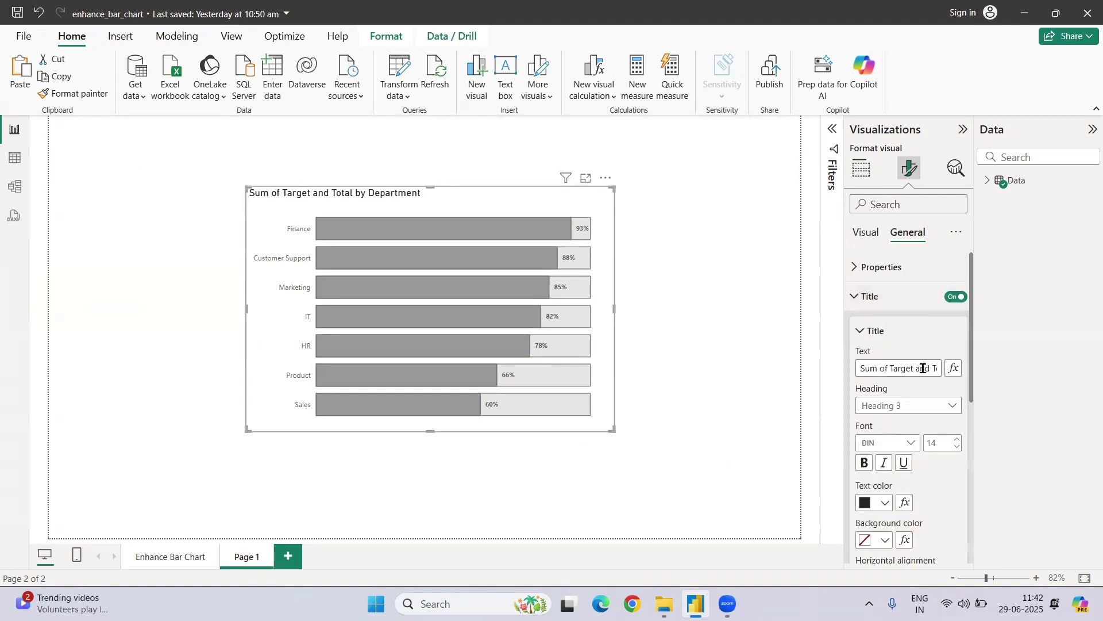
click(909, 374)
key(ctrl+a)
key(BackSpace)
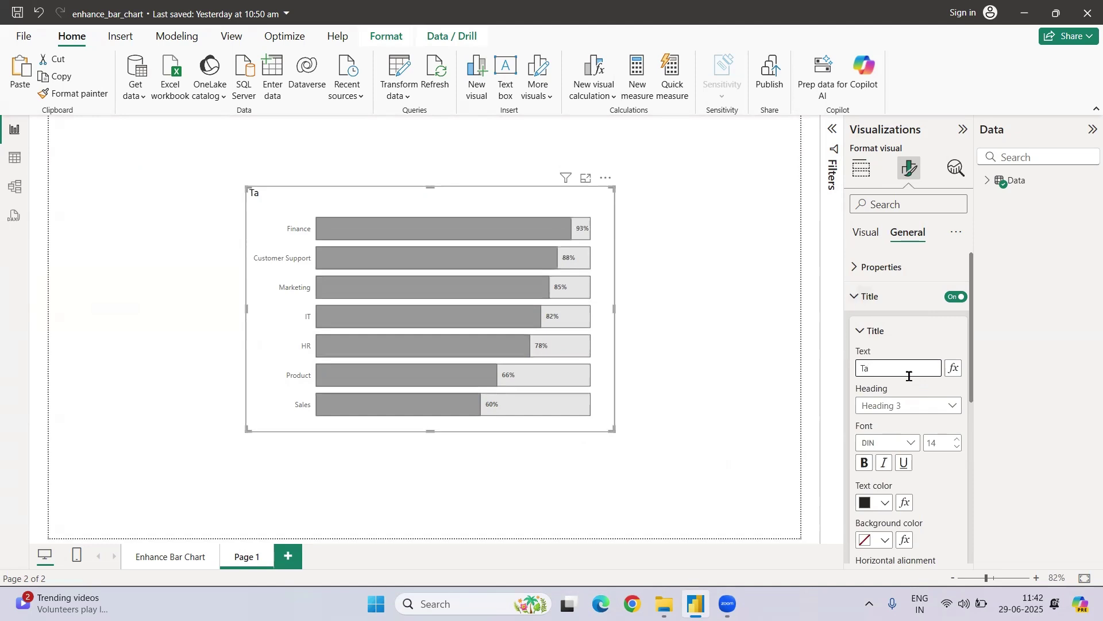
text(Target Met)
scroll(914, 500, down, 2)
click(885, 486)
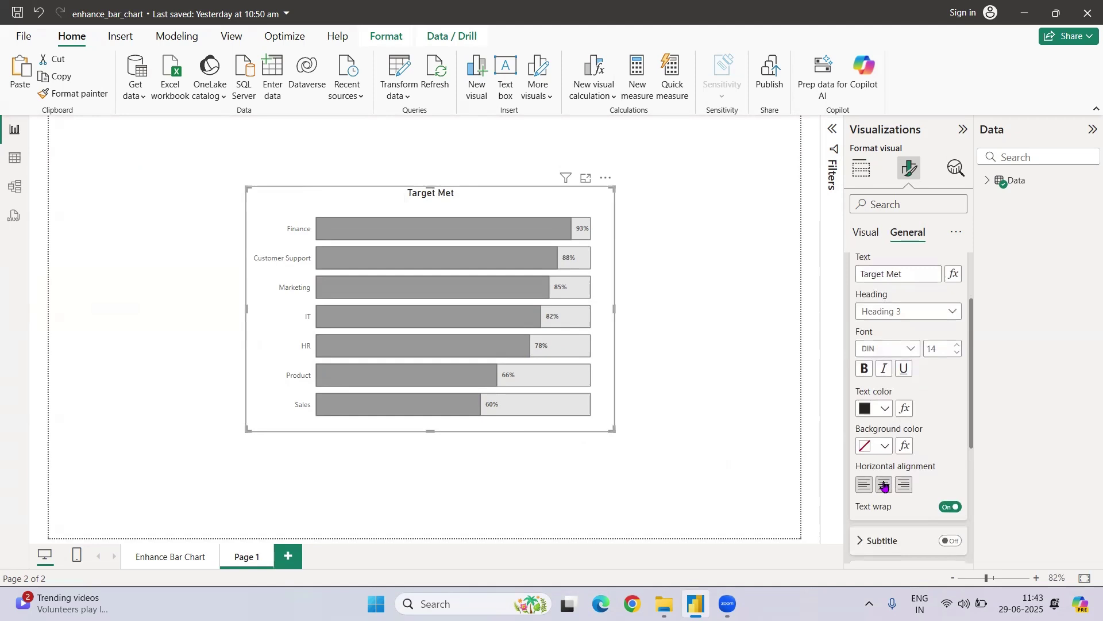
click(737, 320)
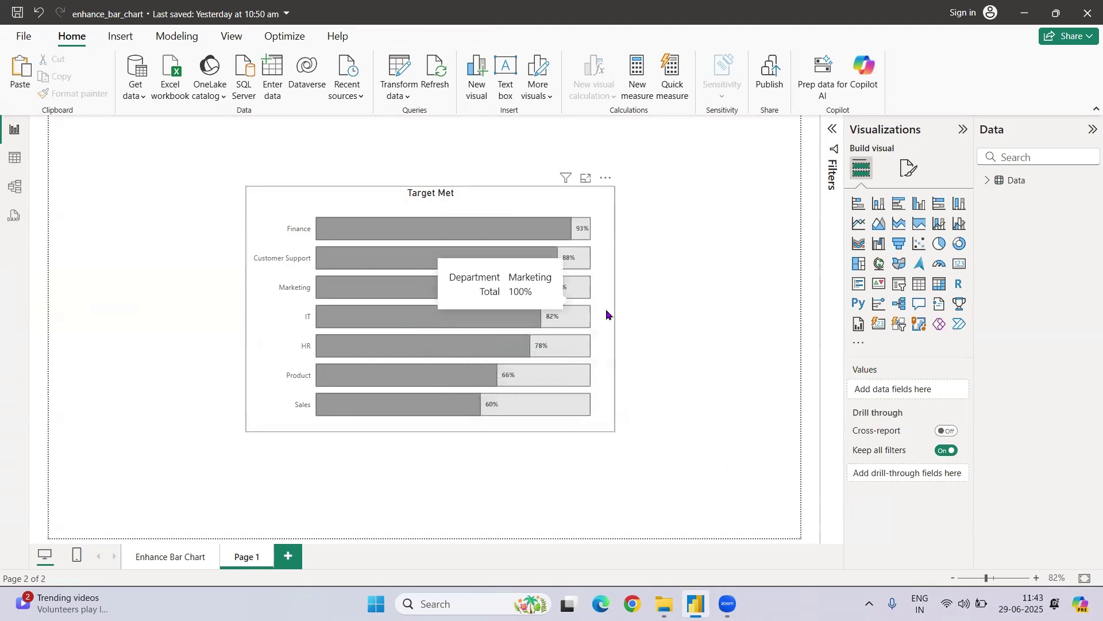
Make the Target Met chart wider and shorter, and view the finished Progress Chart on the Enhance Bar Chart page.
click(614, 432)
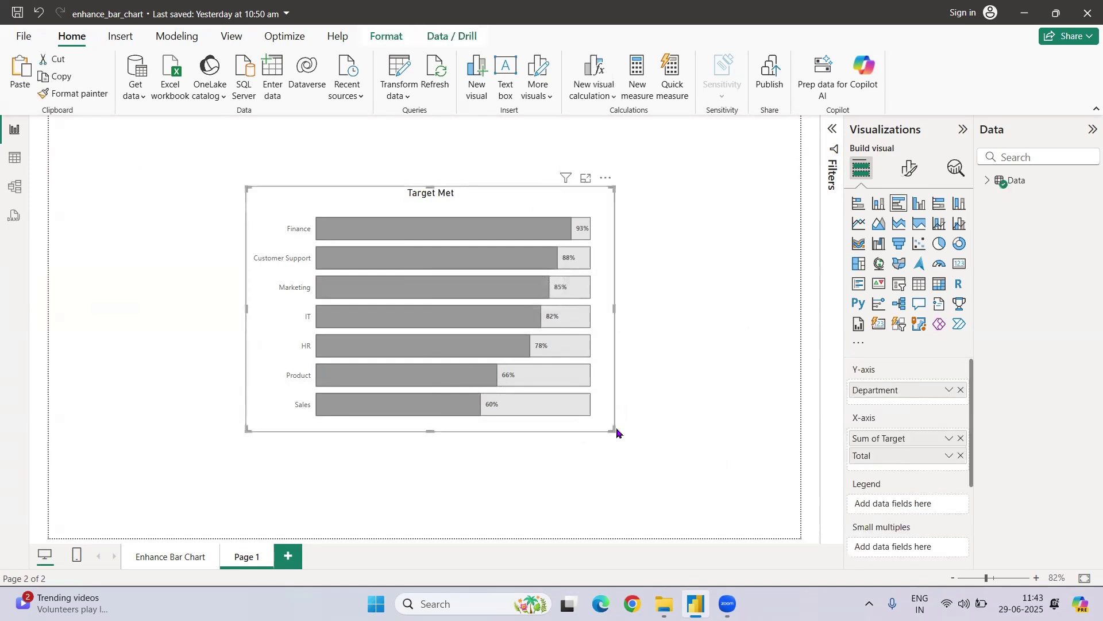
drag(611, 429, 641, 383)
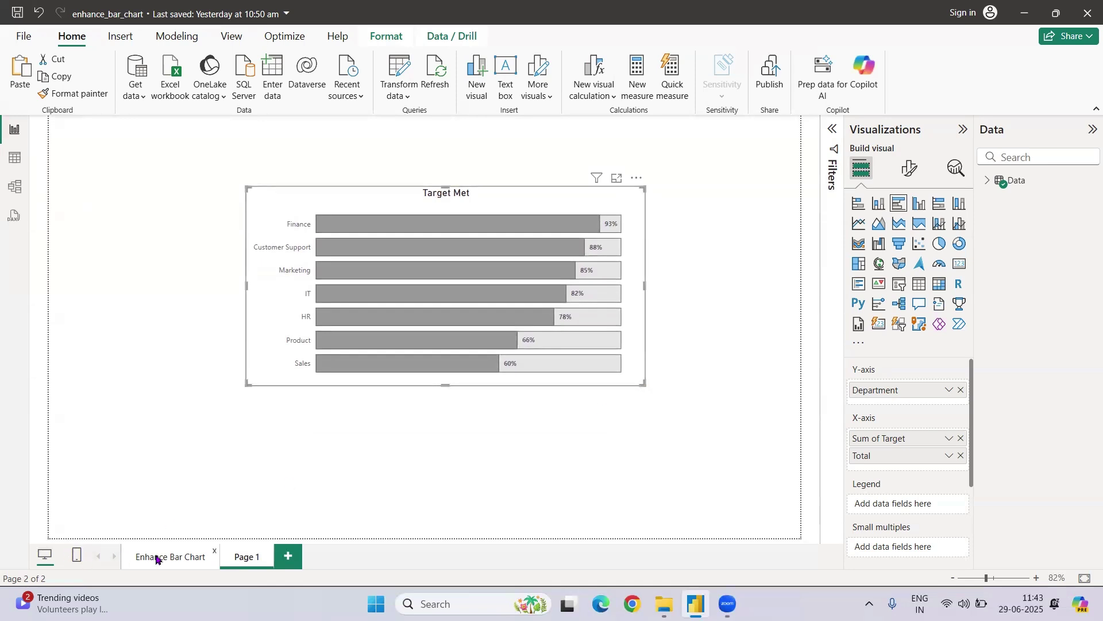
click(197, 557)
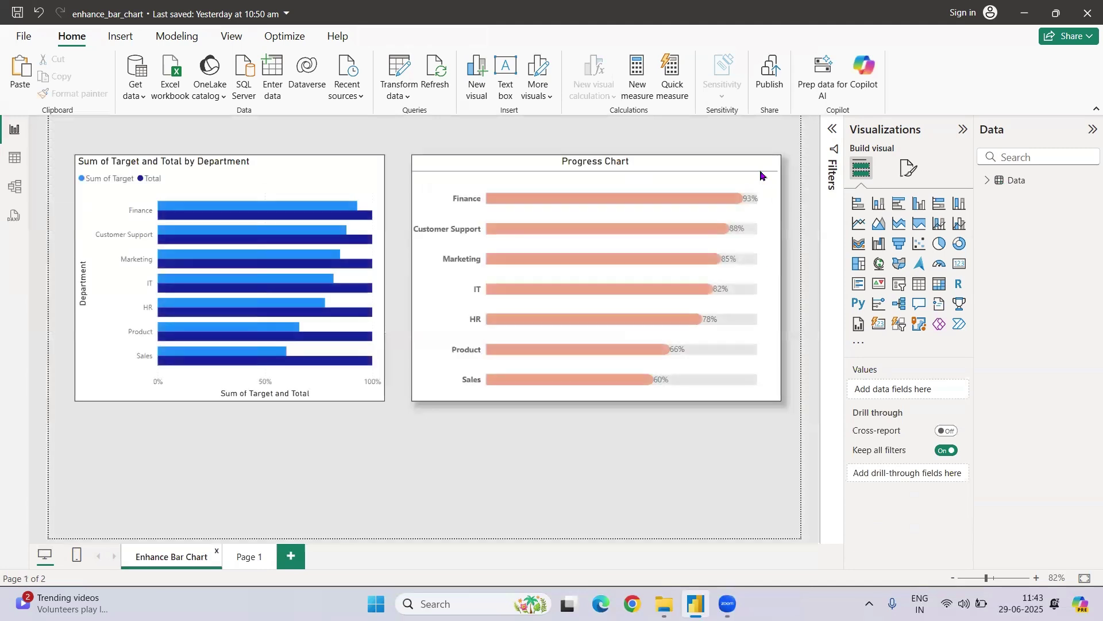
click(696, 170)
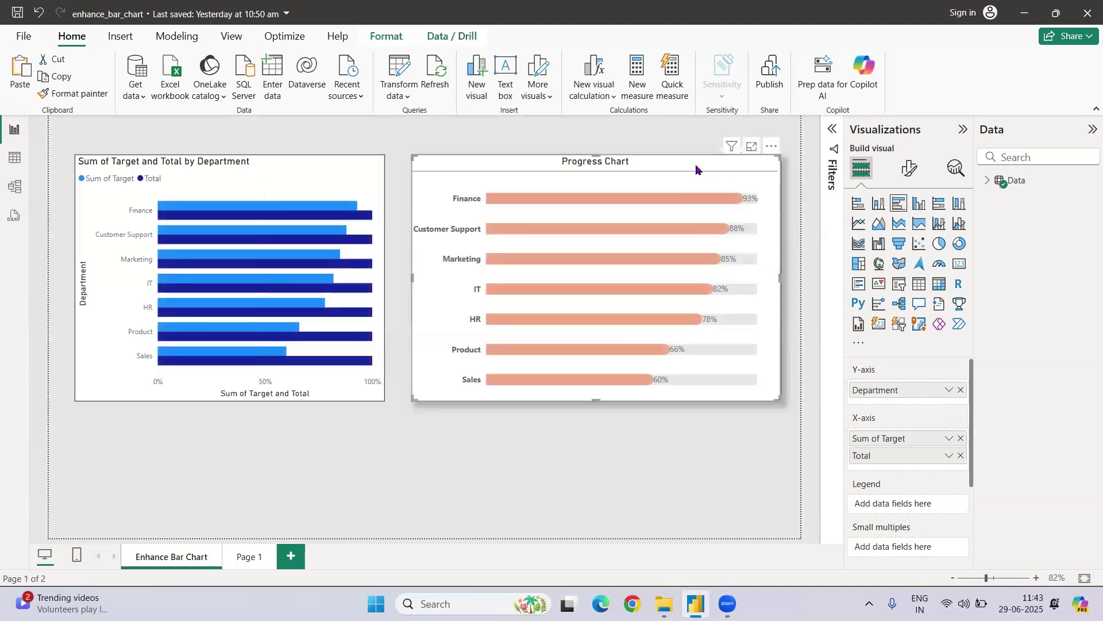
On Page 1, move the Target Met chart to the upper-left area of the report canvas and narrow it slightly.
click(248, 558)
click(479, 200)
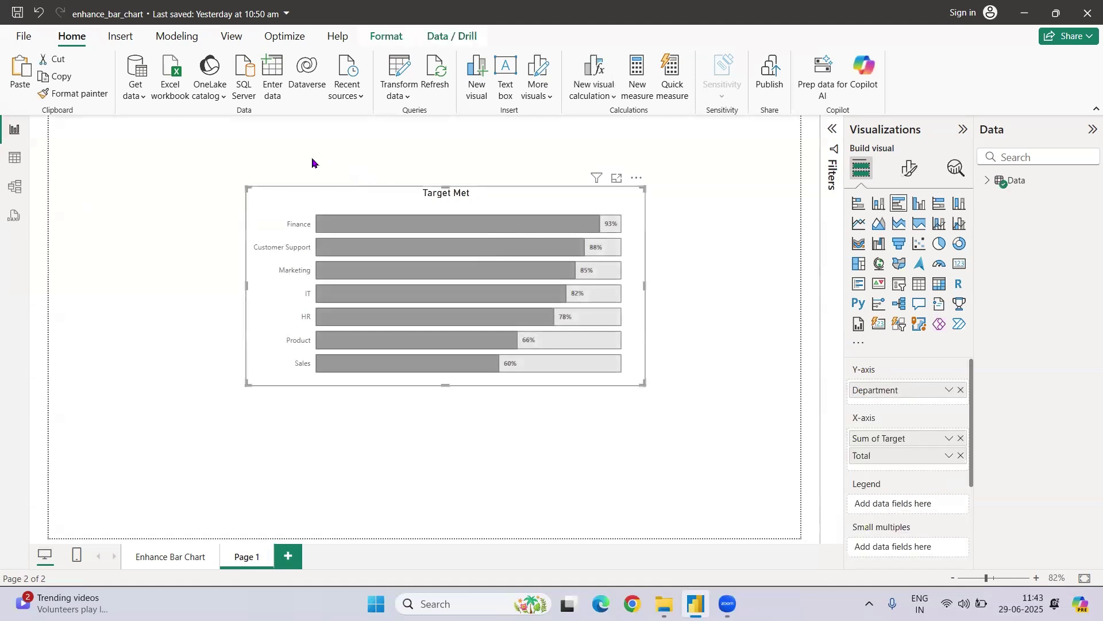
drag(486, 191, 327, 171)
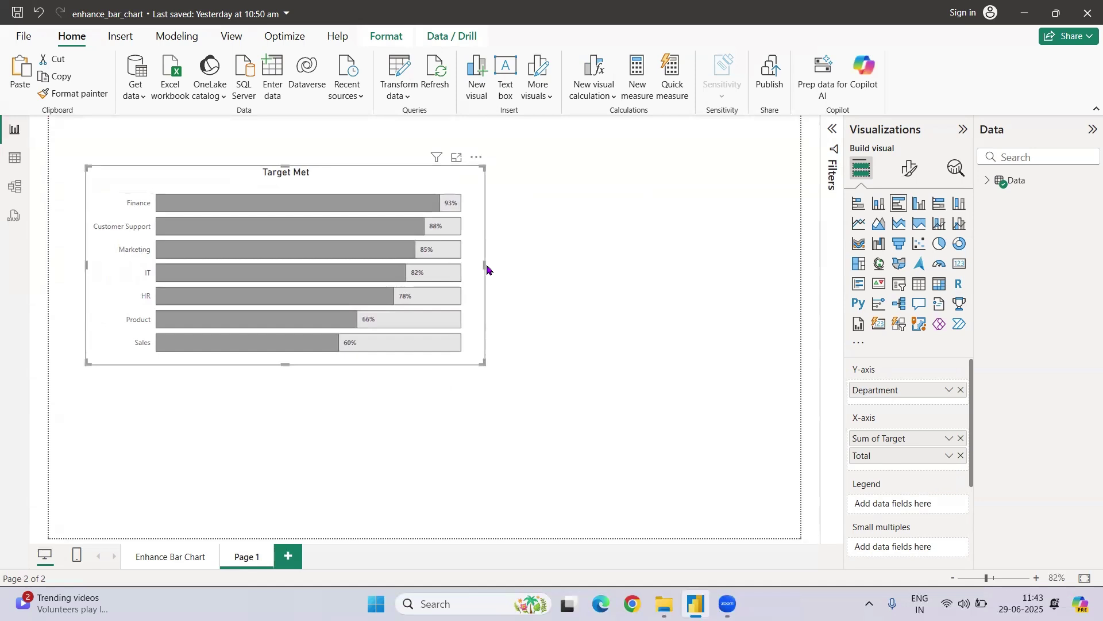
click(487, 269)
click(483, 268)
drag(485, 267, 458, 266)
Copy the Sum of Target and Total by Department chart from the Enhance Bar Chart page to the lower-right area of Page 1.
click(174, 563)
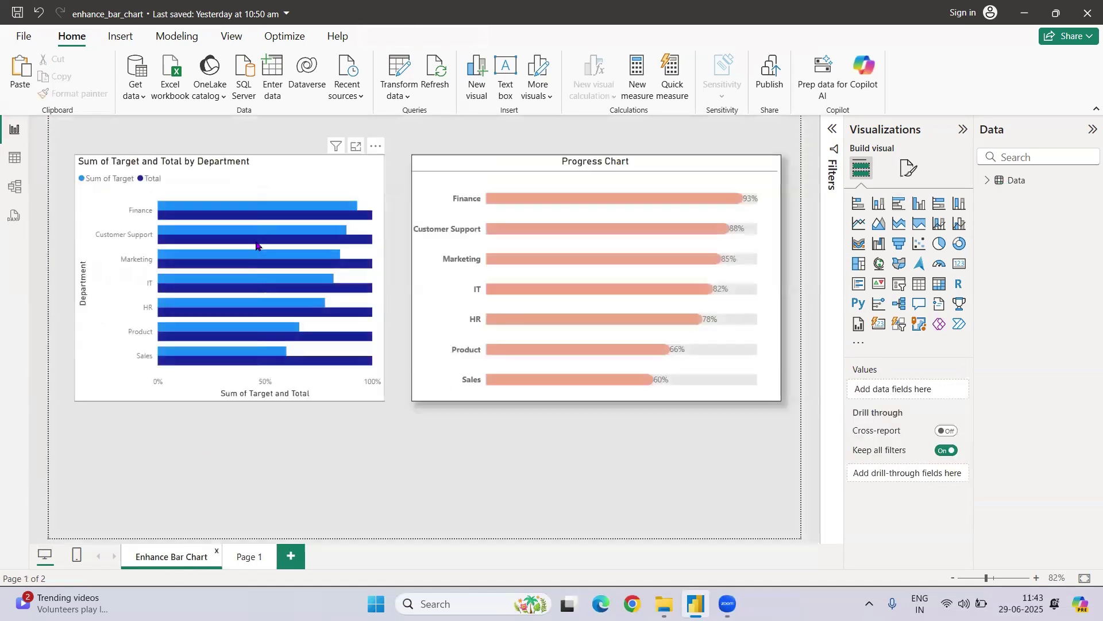
click(284, 180)
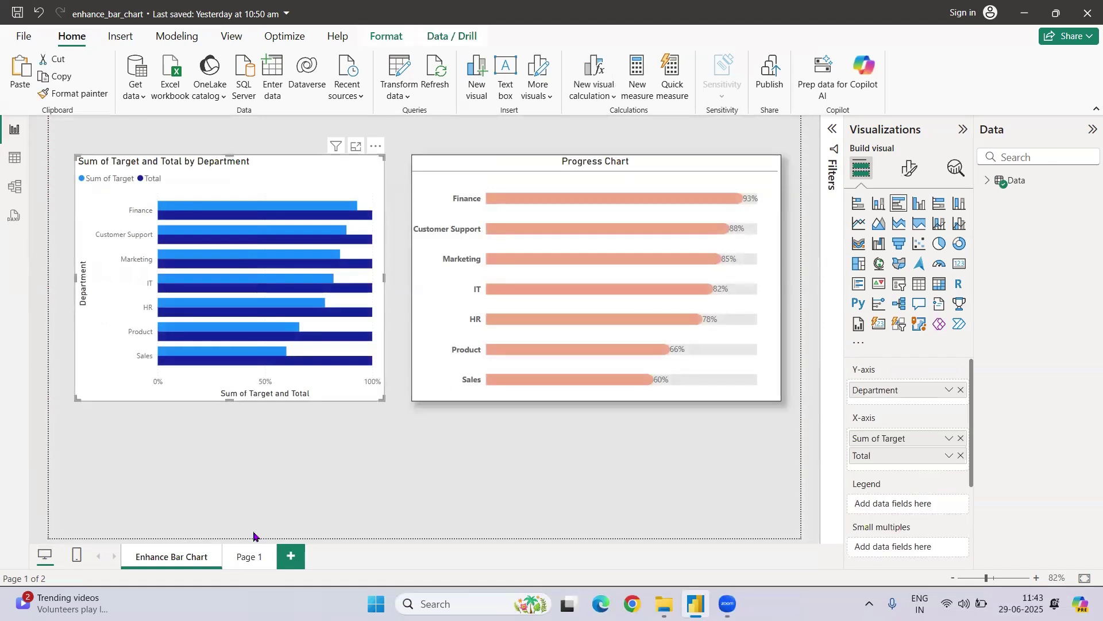
click(247, 555)
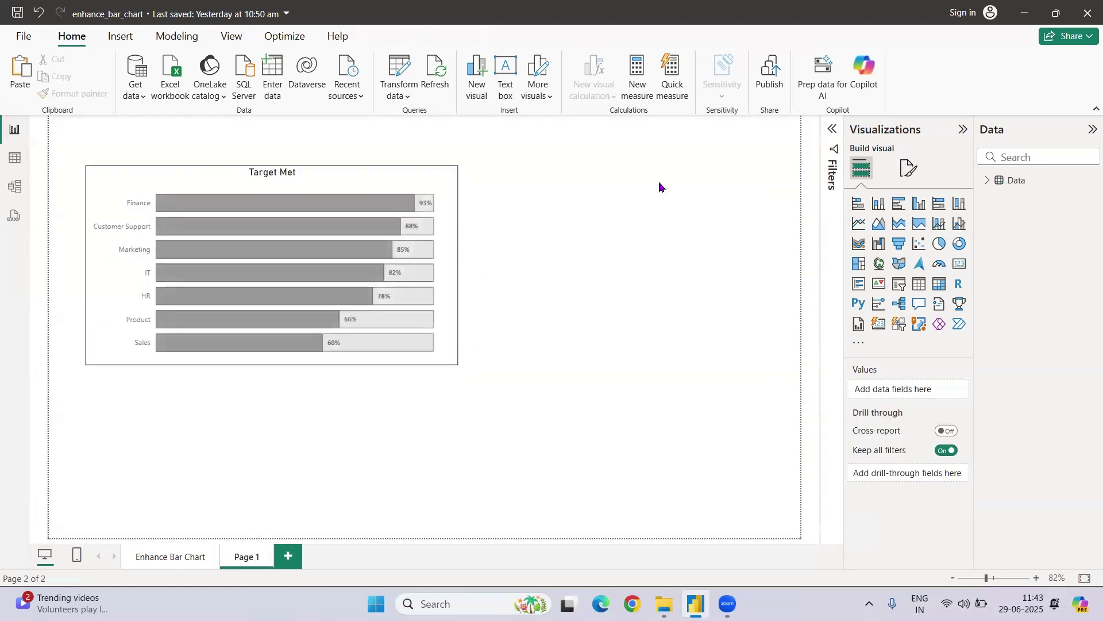
key(ctrl+v)
drag(311, 173, 730, 298)
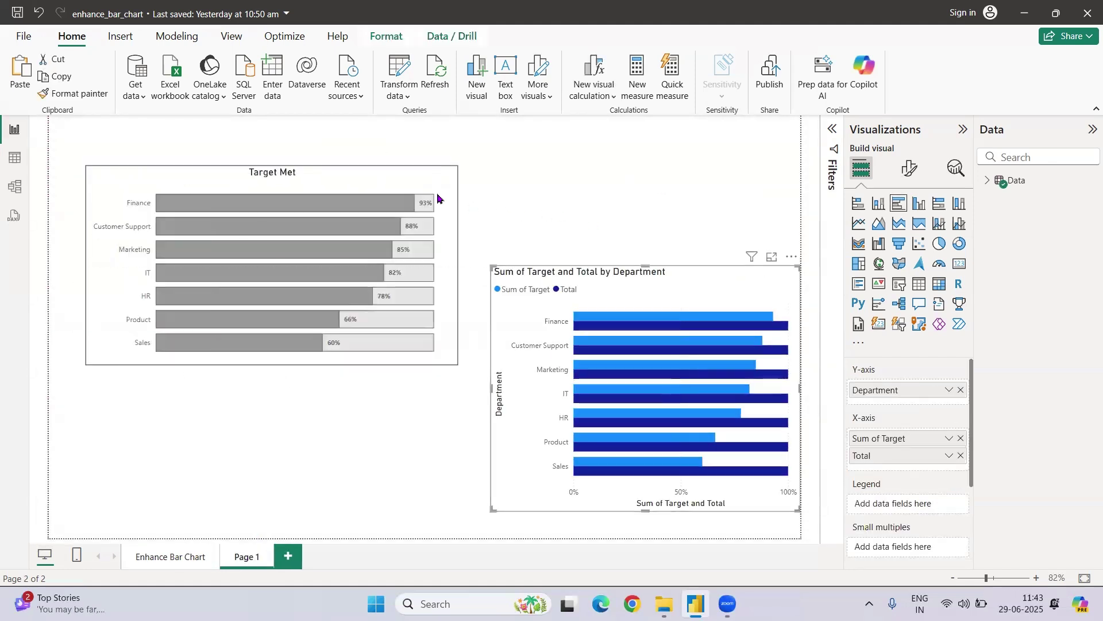
Narrow the Target Met chart and move the pasted clustered bar chart up beside it.
click(454, 252)
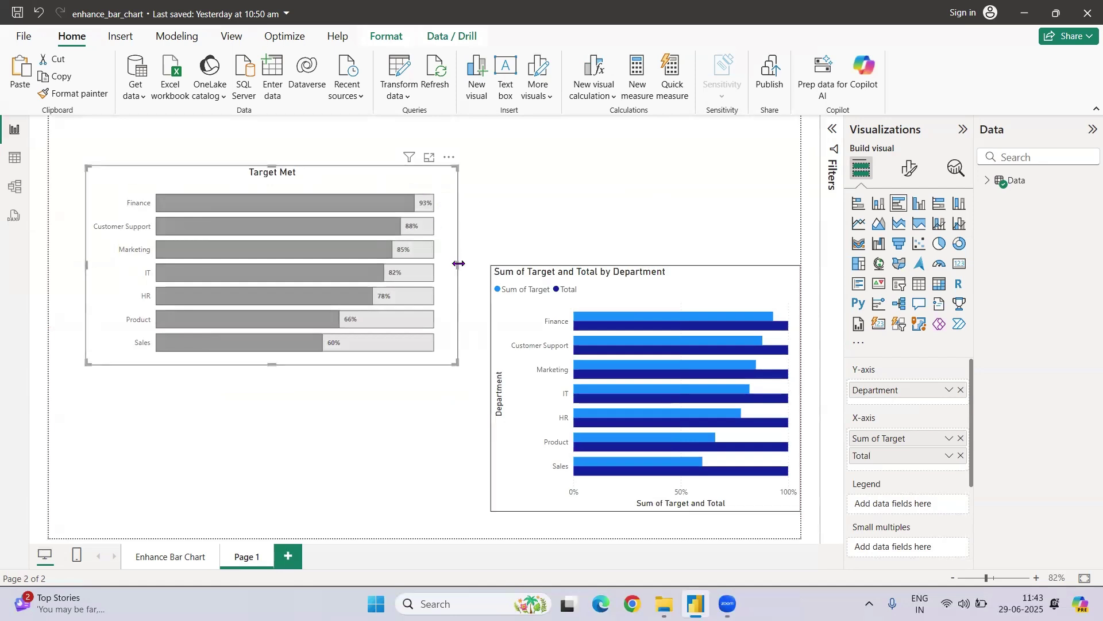
drag(458, 263, 364, 269)
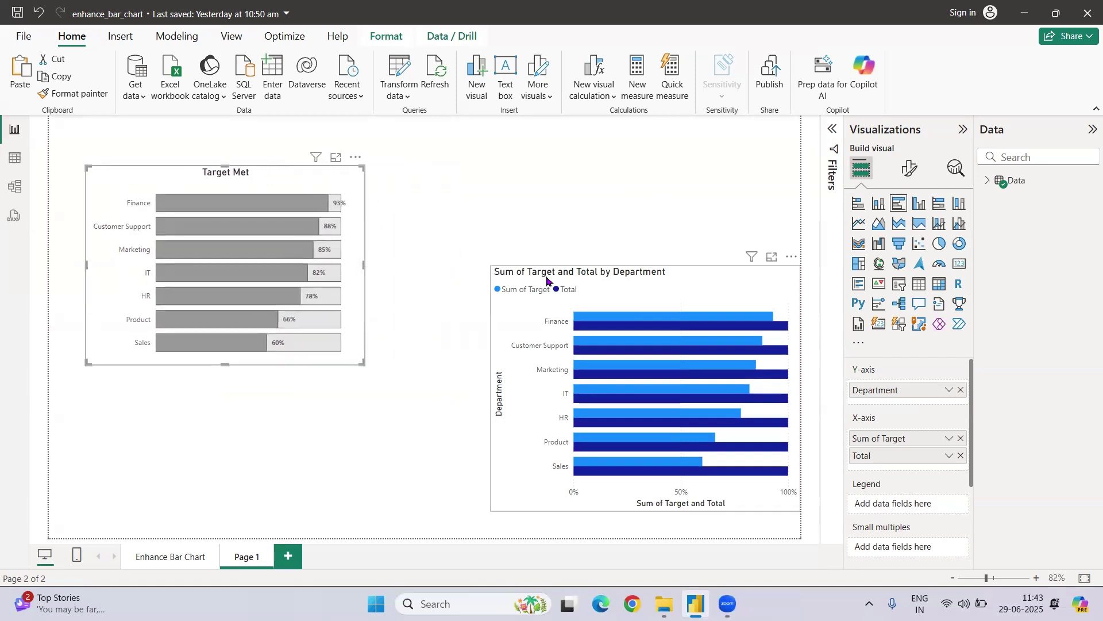
drag(586, 281, 510, 189)
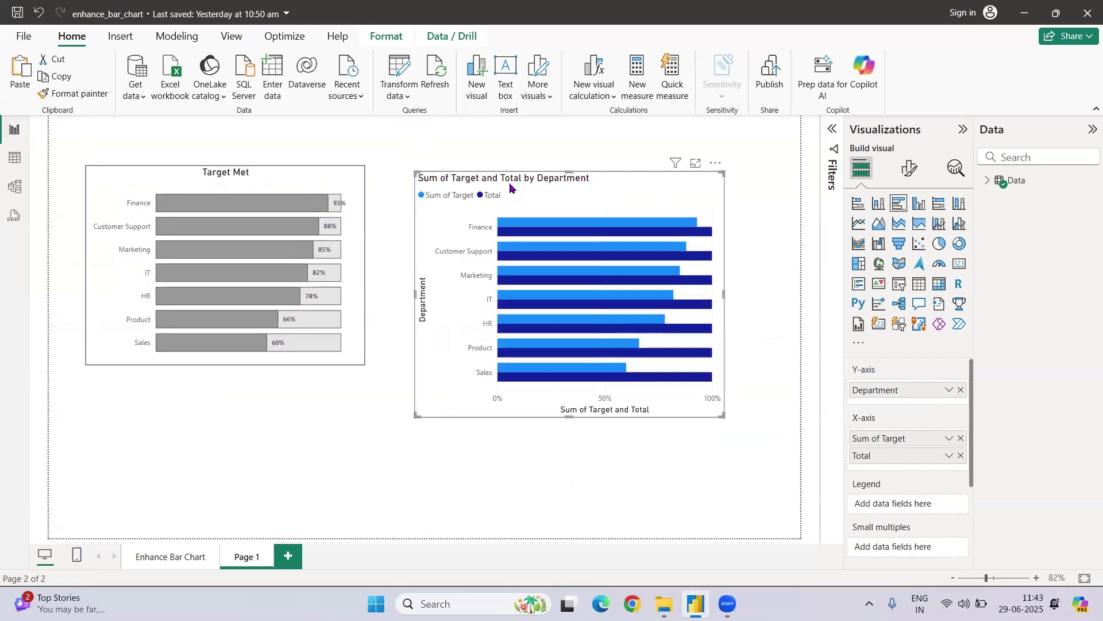
Turn on overlap in the bar layout of the pasted chart for all series.
click(908, 169)
click(874, 446)
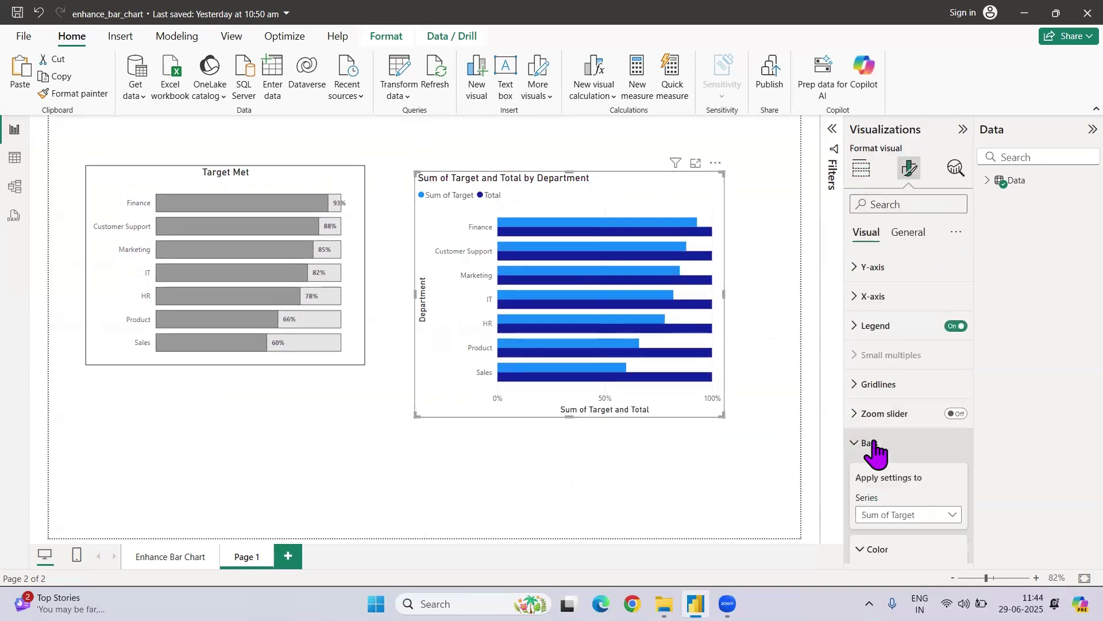
scroll(874, 451, down, 5)
click(920, 282)
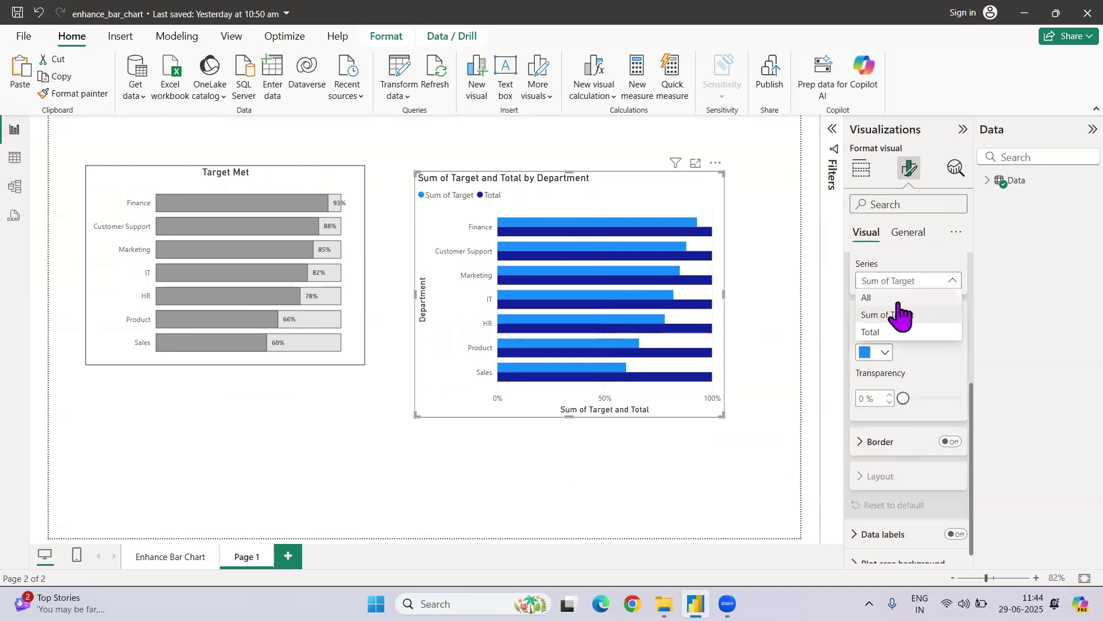
click(899, 299)
click(909, 477)
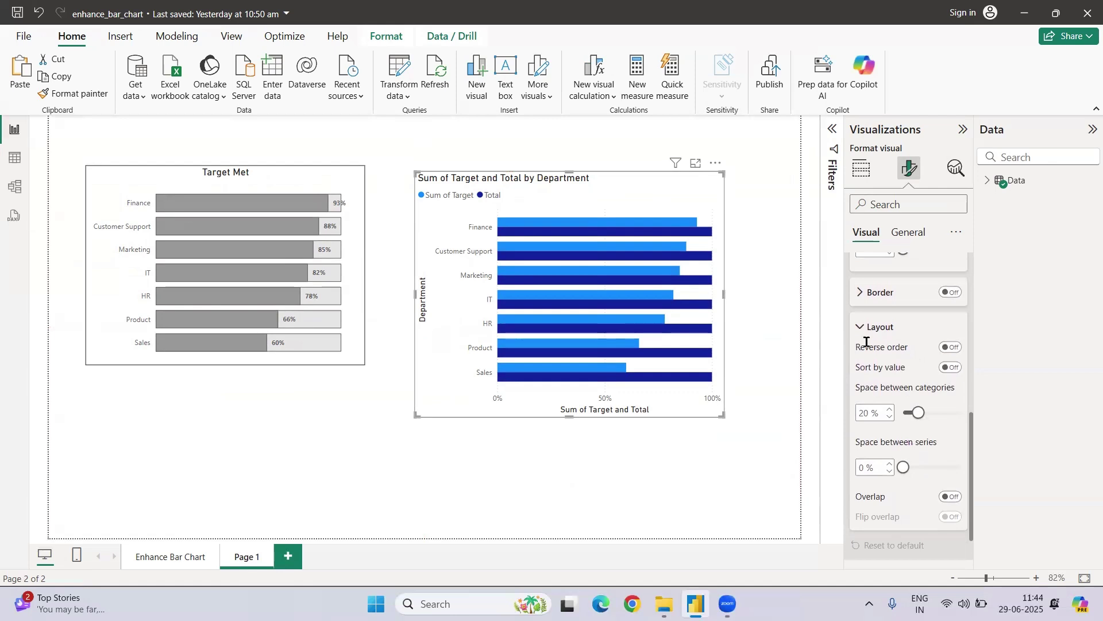
click(952, 497)
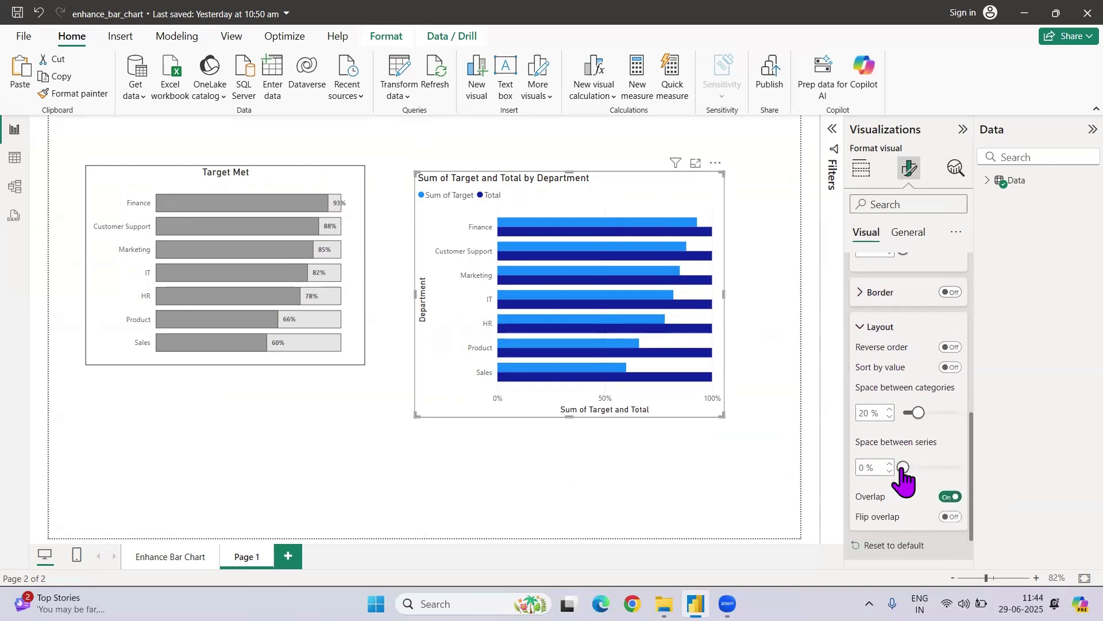
Set the space between series to 100% with flipped overlap, and compare with the Progress Chart on the Enhance Bar Chart page.
drag(902, 466, 962, 468)
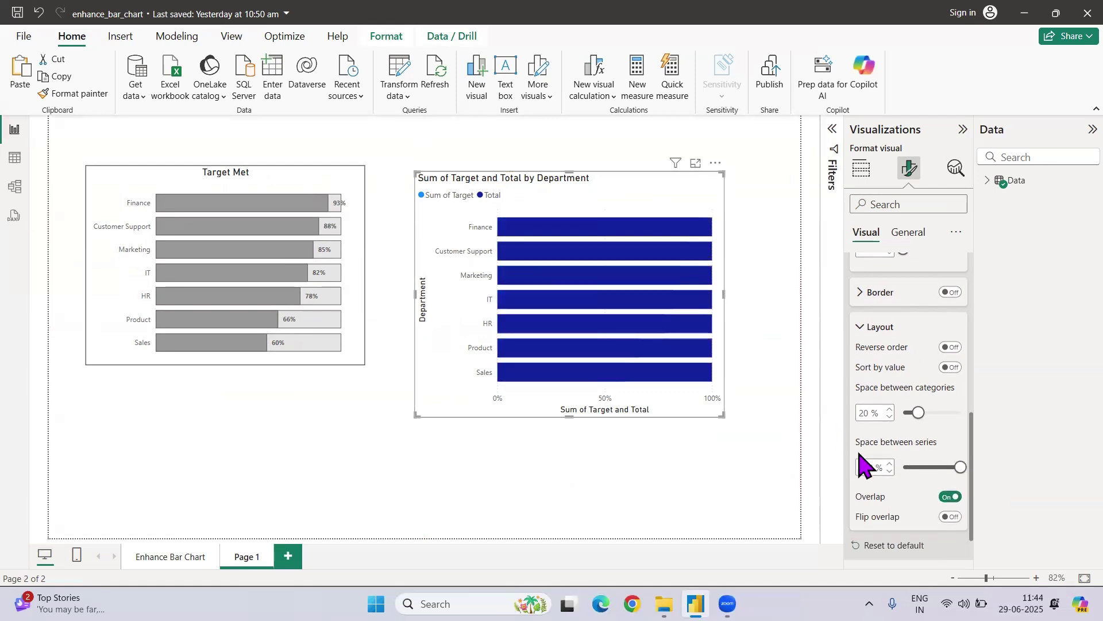
click(950, 517)
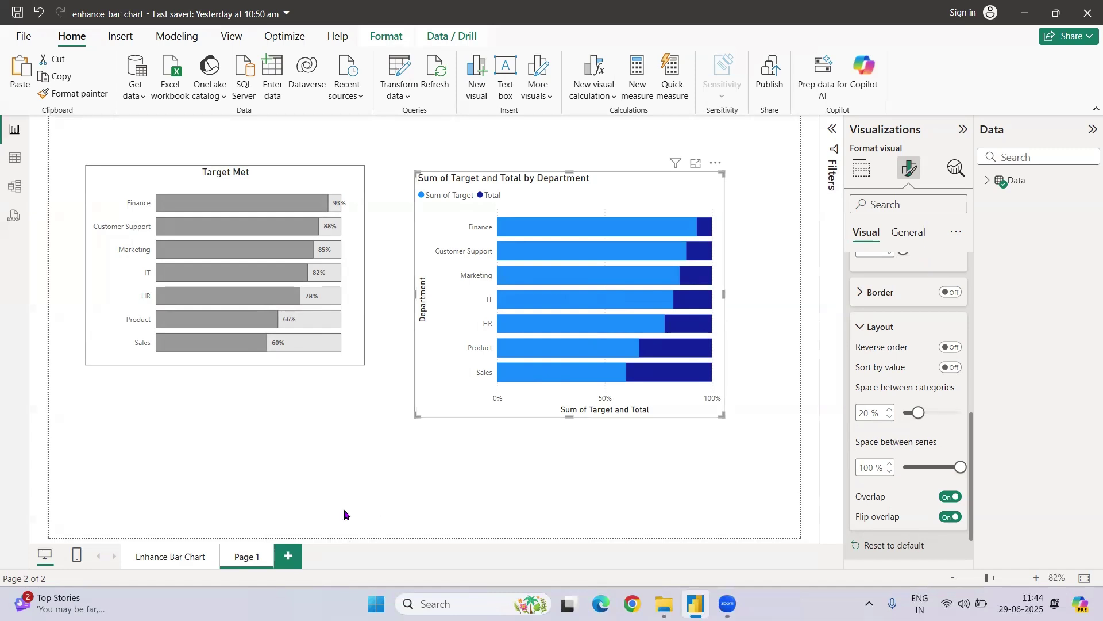
click(163, 559)
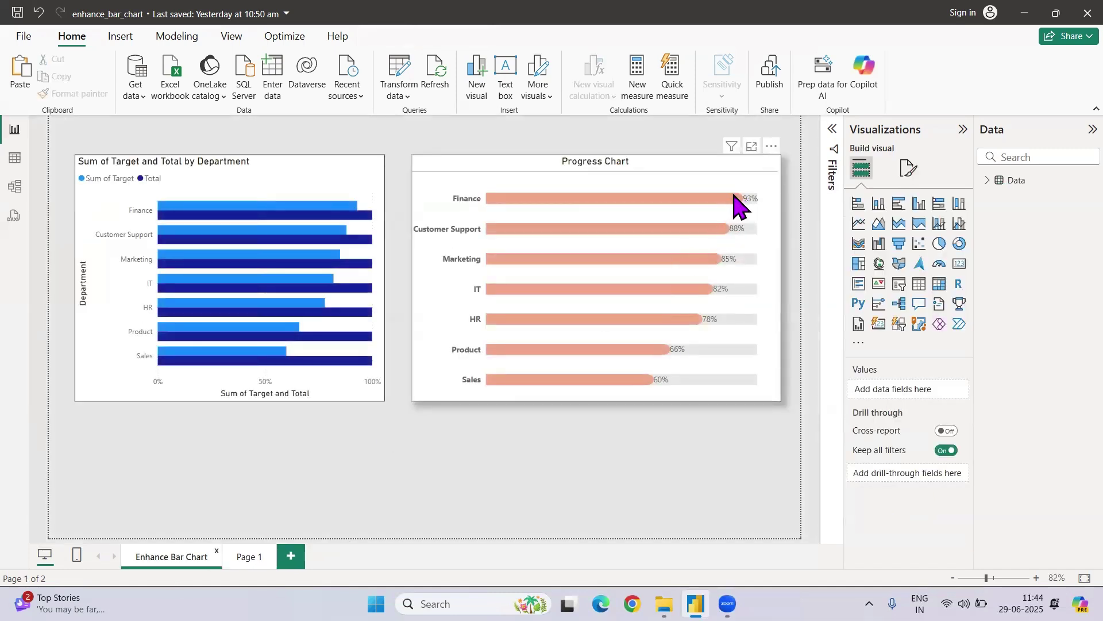
click(246, 558)
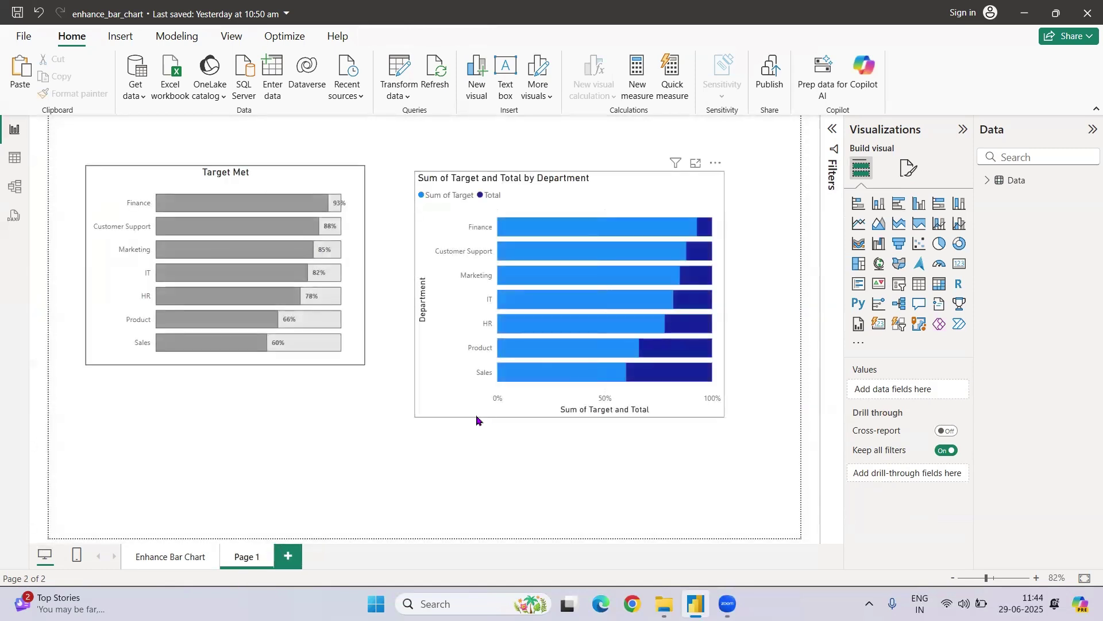
Turn off the legend and the X-axis values and title of the Sum of Target and Total by Department chart.
drag(477, 420, 468, 424)
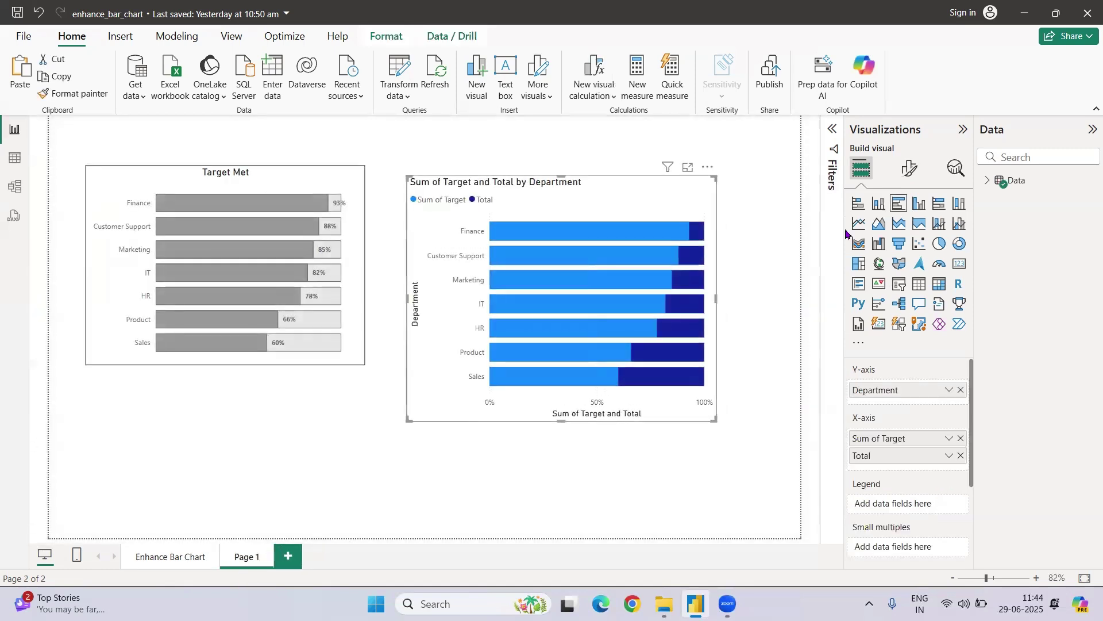
click(909, 168)
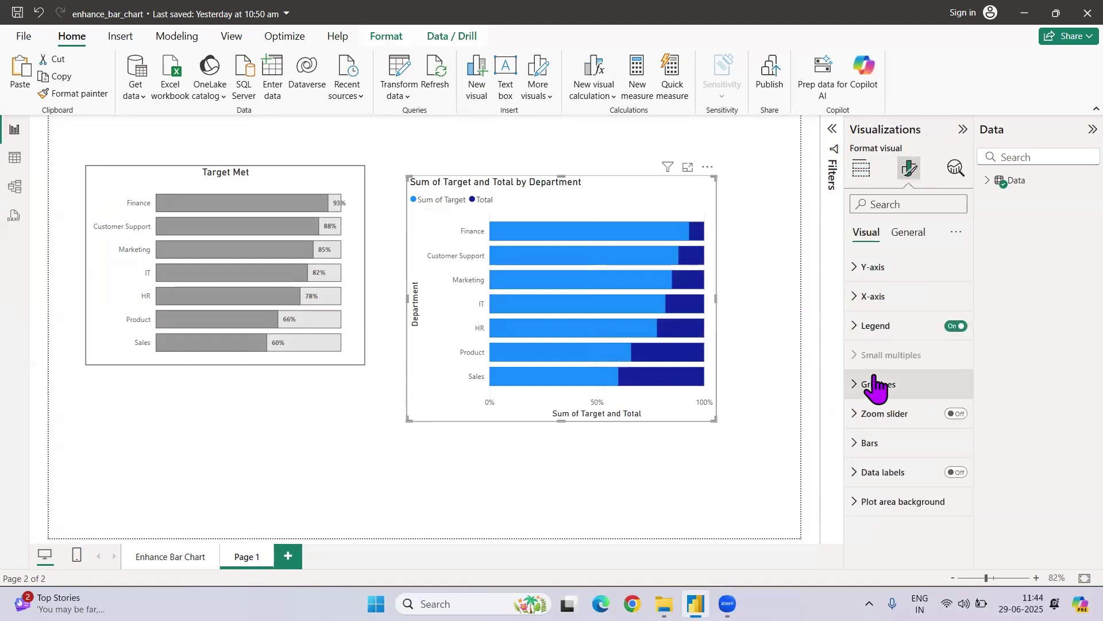
click(957, 326)
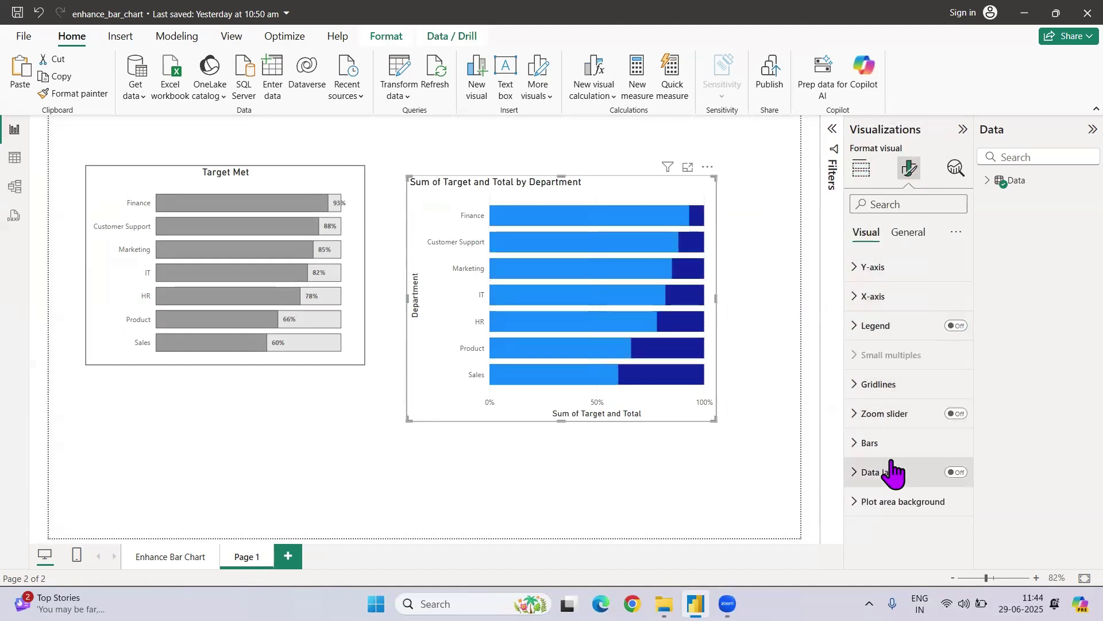
click(873, 297)
click(950, 481)
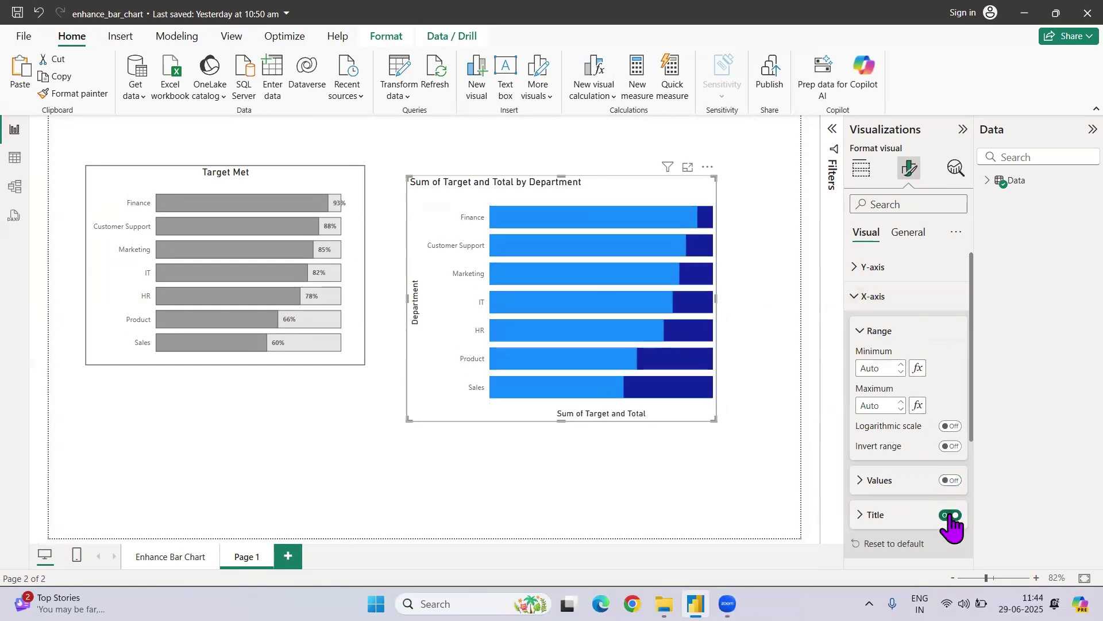
click(950, 515)
Turn off the Y-axis title and set the font size of the Y-axis values to 10.
click(863, 273)
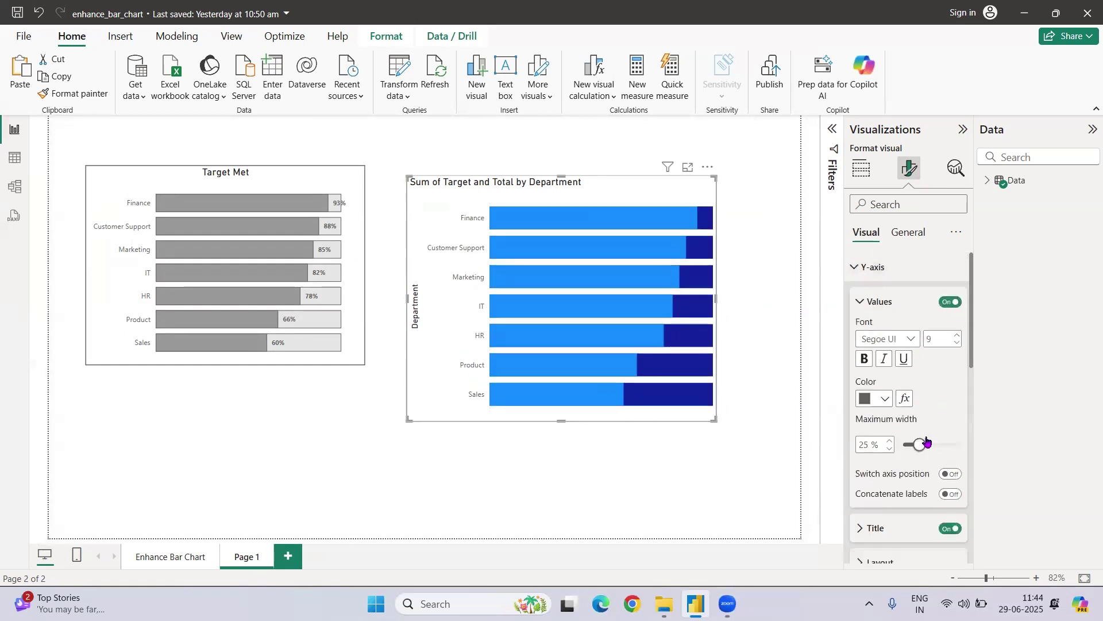
click(949, 529)
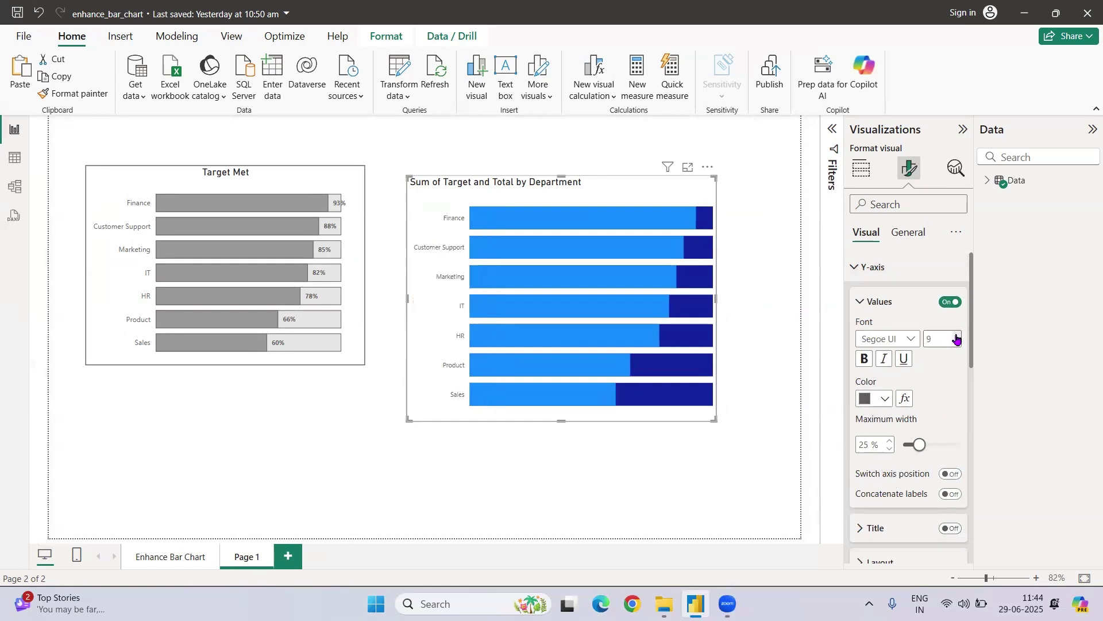
click(957, 337)
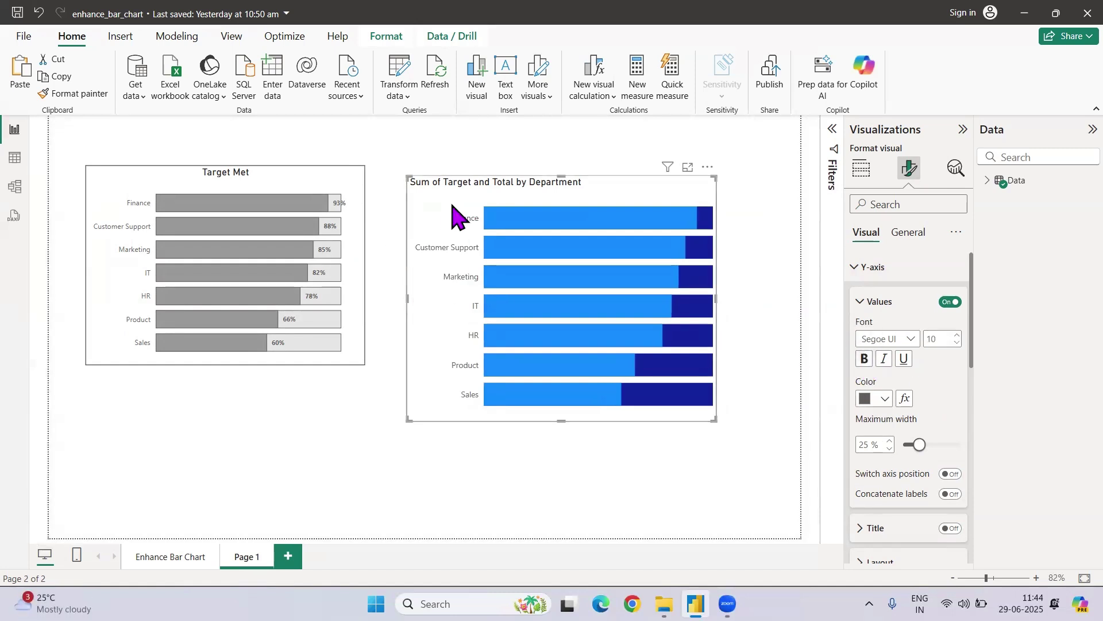
Move the overlapped chart closer to the Target Met chart, then make it wider and shorter to line up their lower edges.
drag(454, 198, 434, 201)
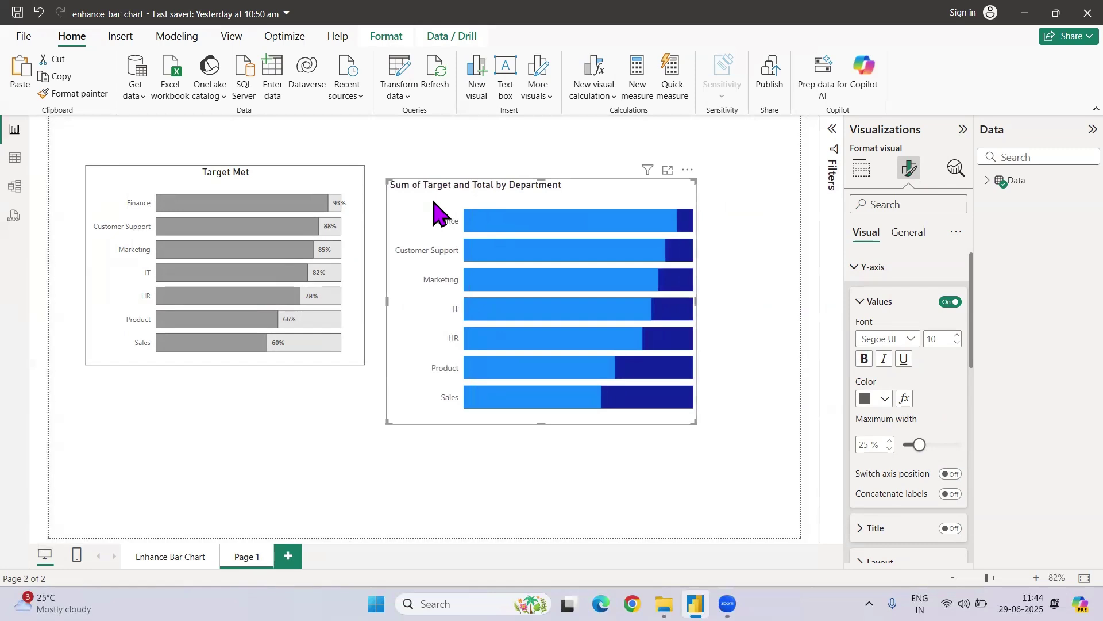
drag(694, 421, 783, 365)
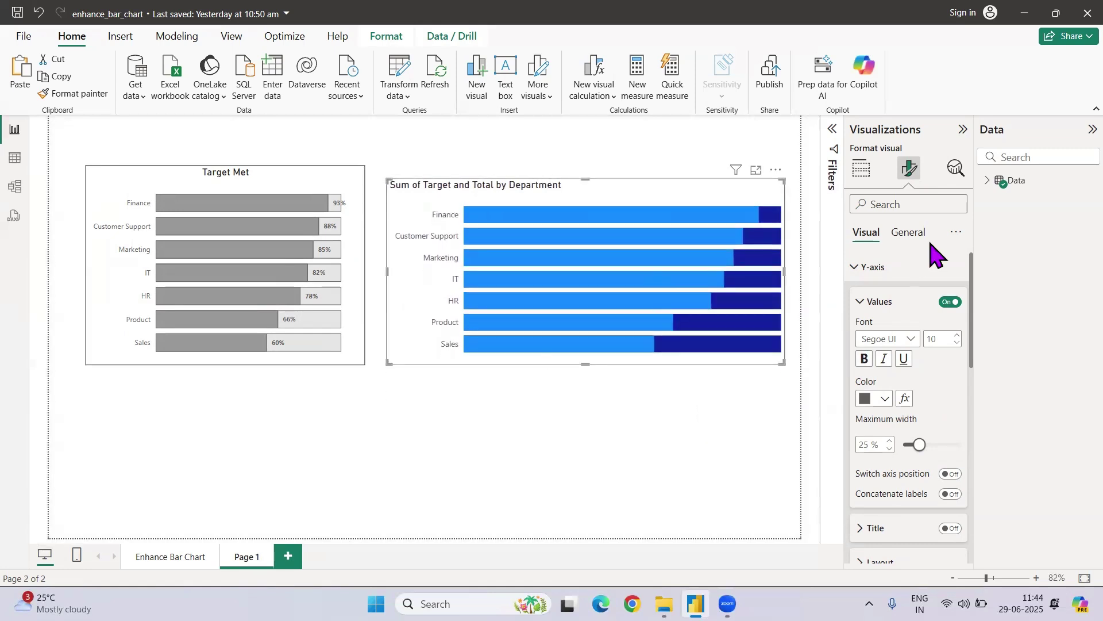
click(910, 233)
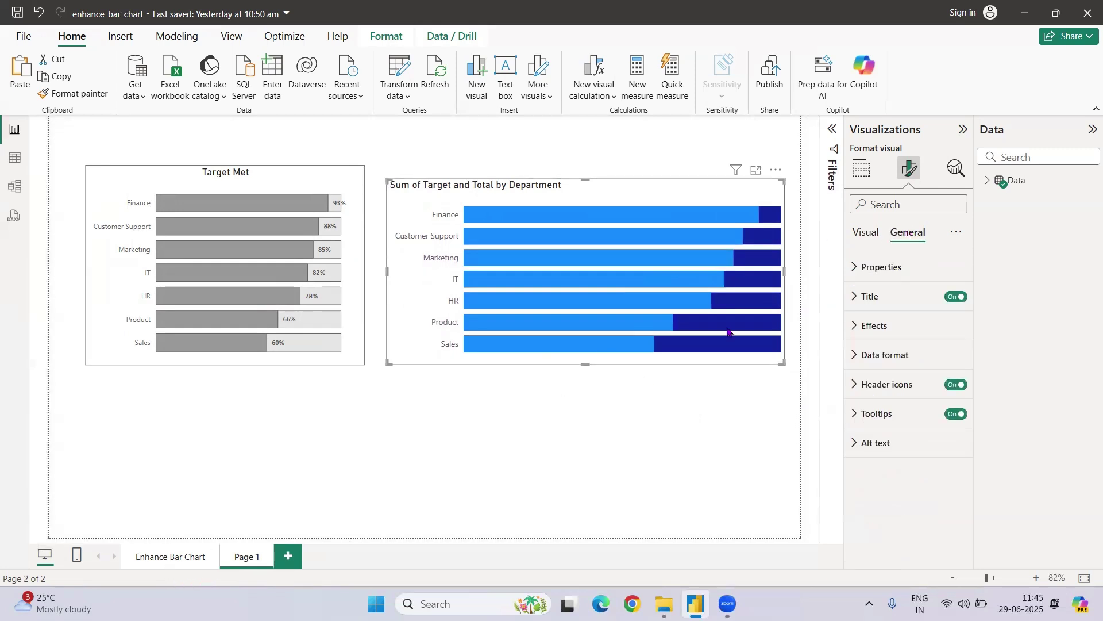
Color the Sum of Target bars a lighter orange shade from the theme colors.
click(866, 233)
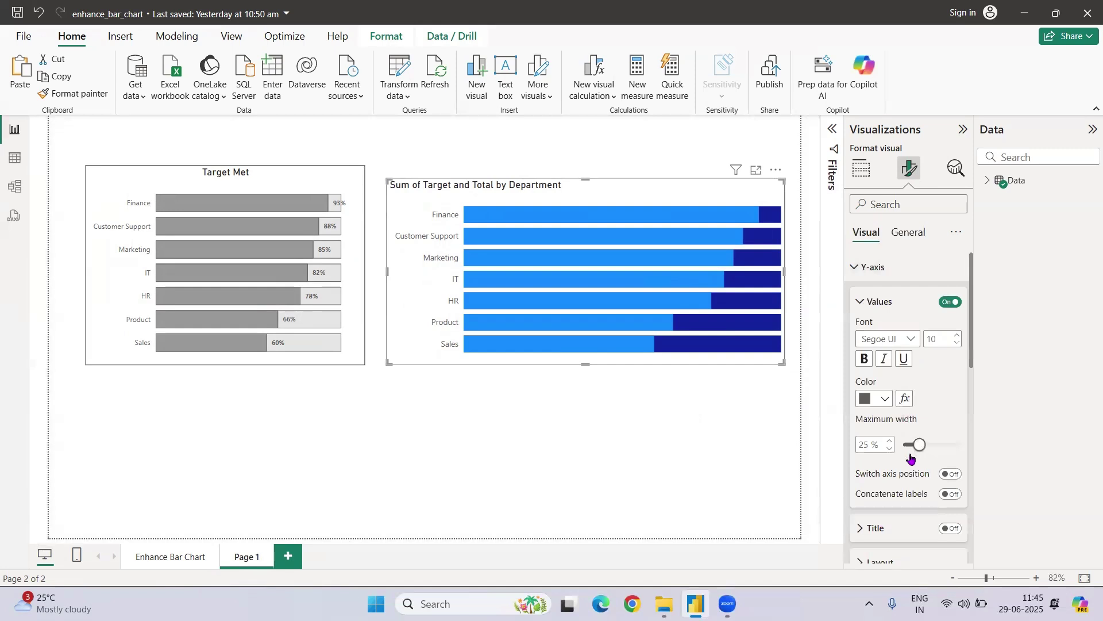
scroll(905, 443, down, 5)
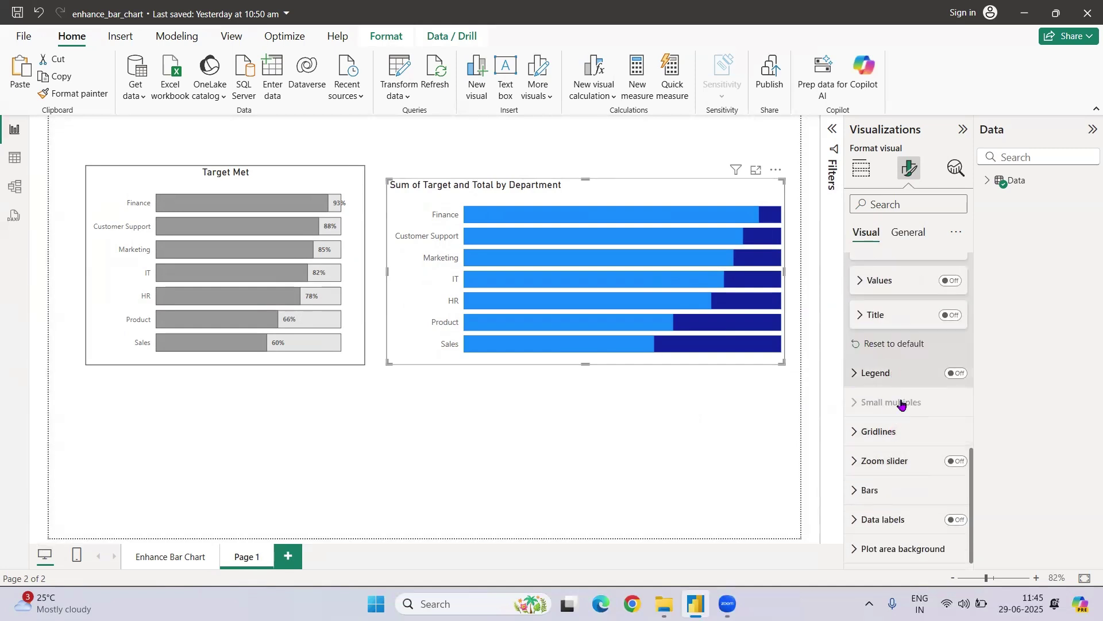
click(870, 491)
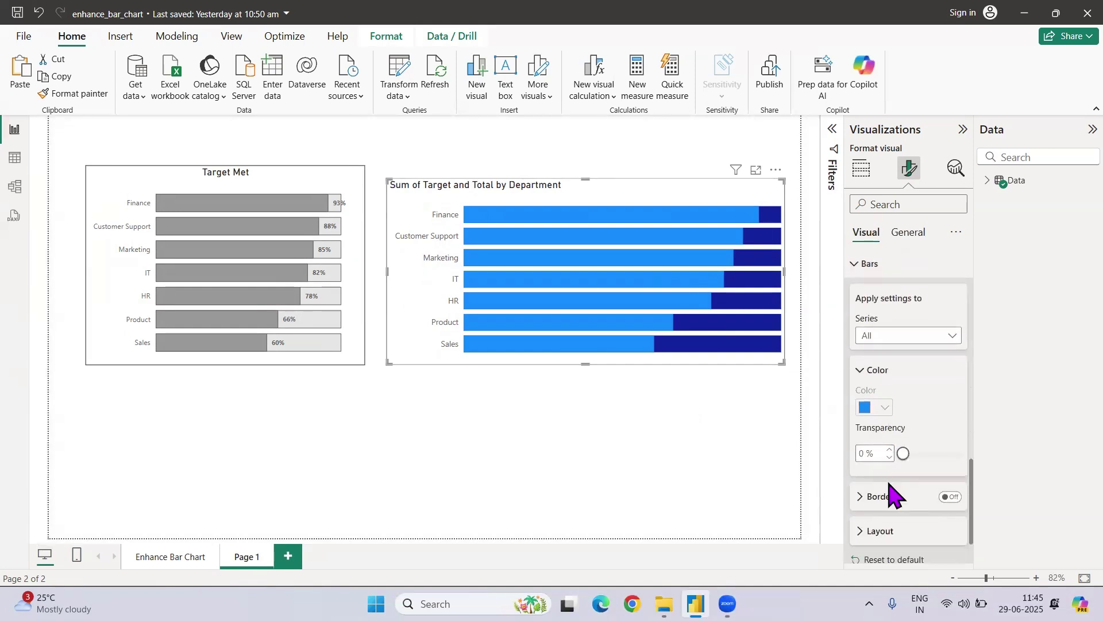
click(906, 338)
click(911, 371)
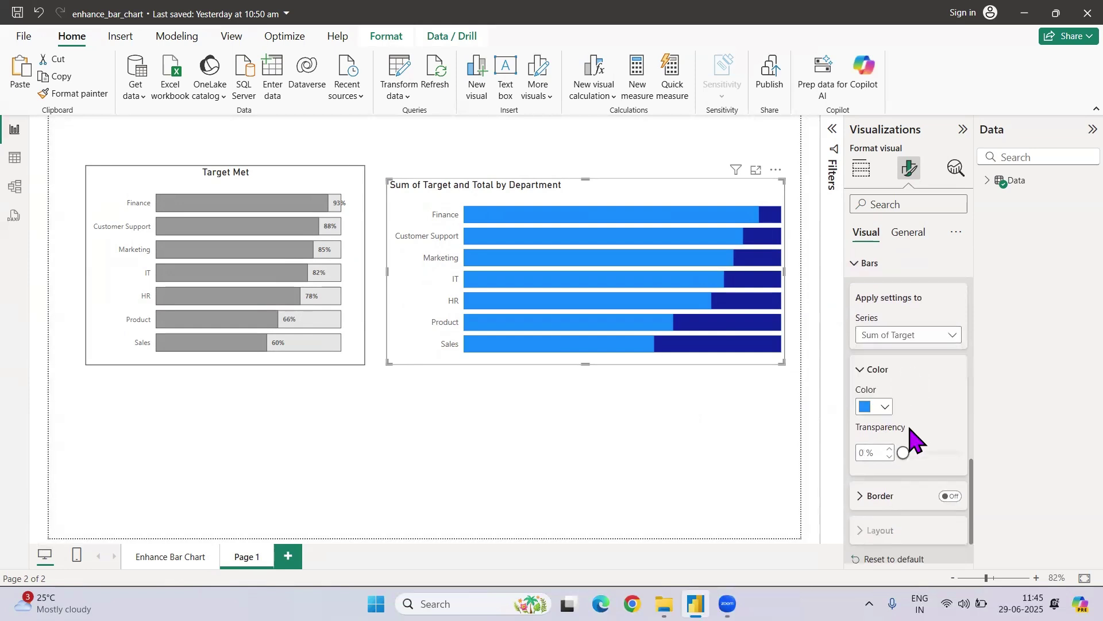
click(877, 408)
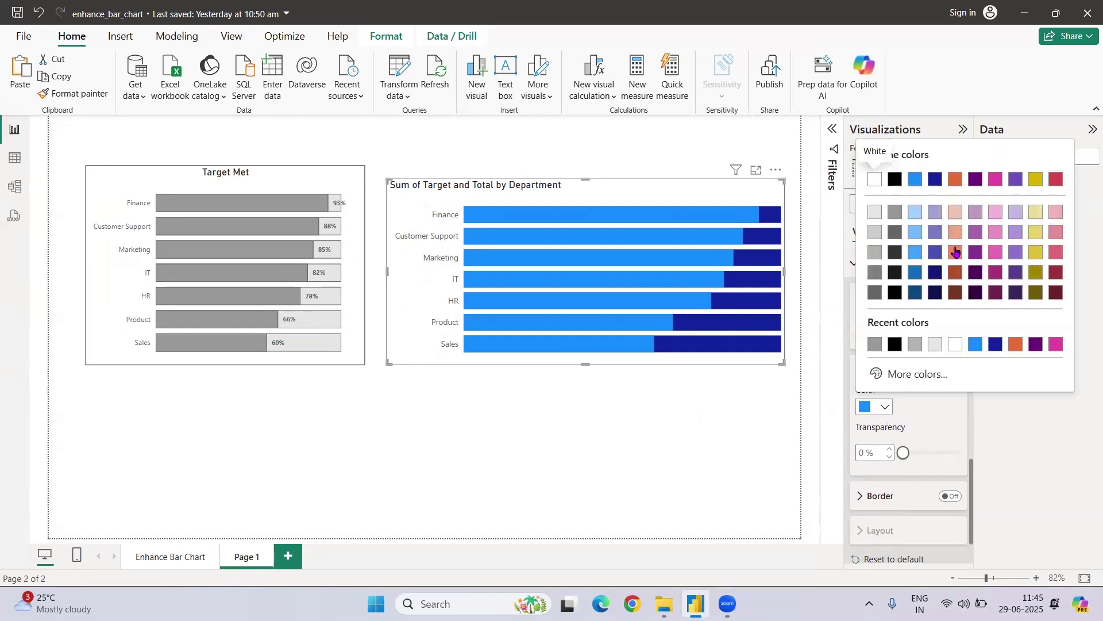
click(955, 252)
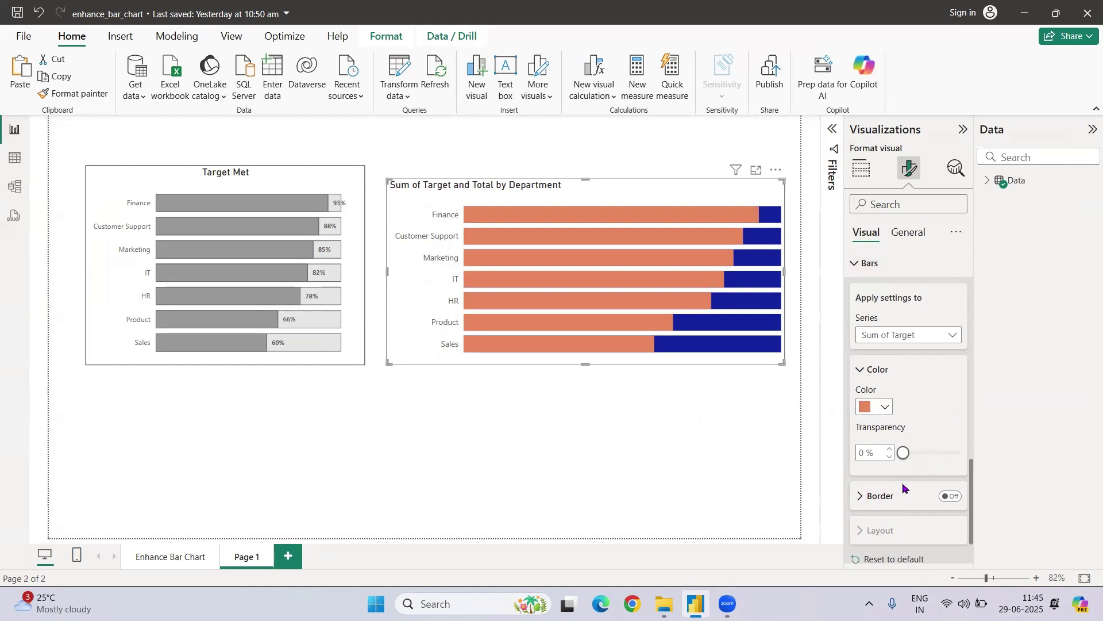
Color the Total bars light gray and narrow the chart.
click(899, 337)
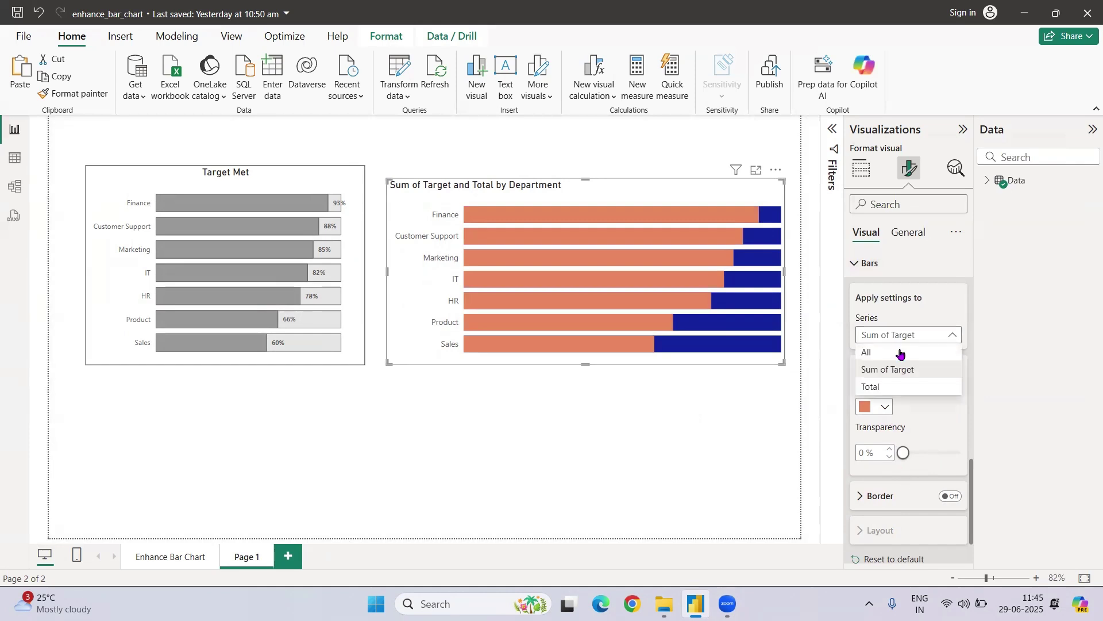
click(898, 386)
click(875, 407)
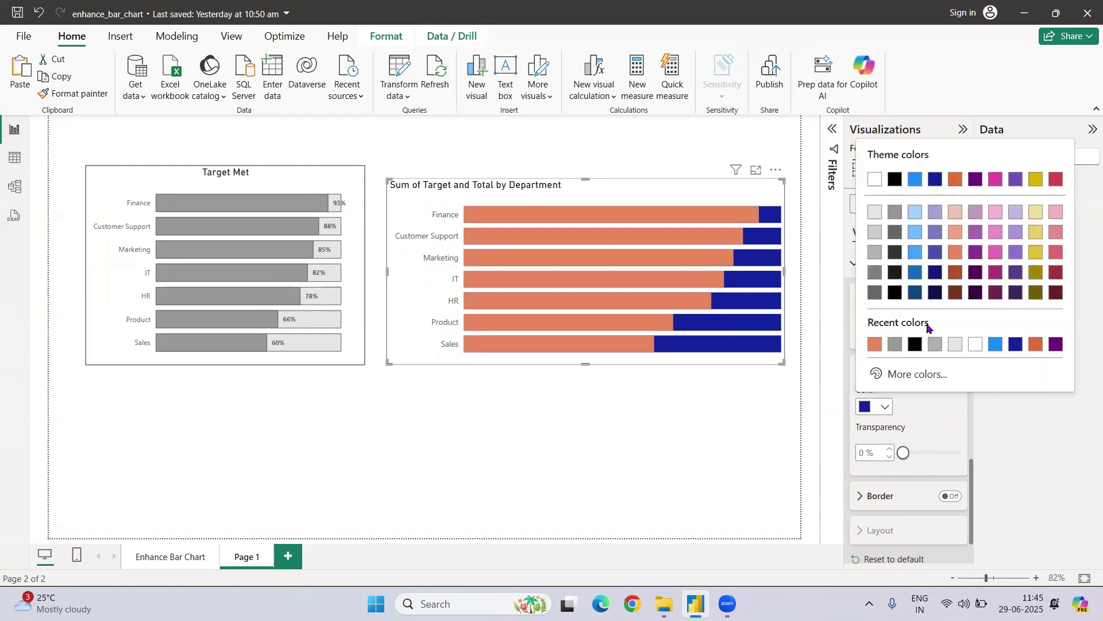
click(875, 212)
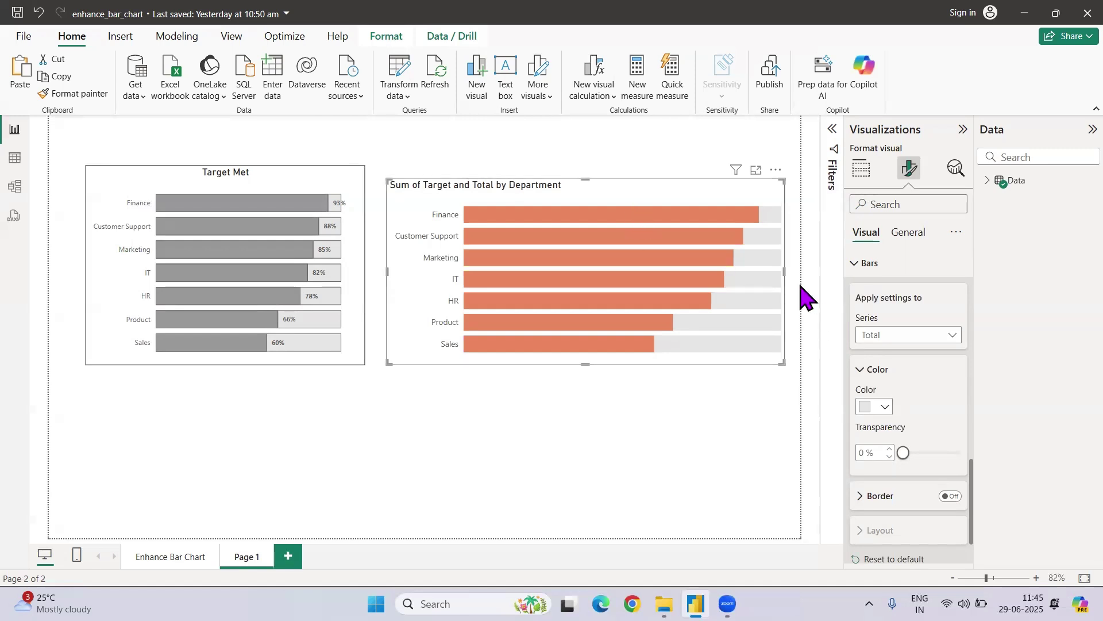
drag(784, 271, 715, 271)
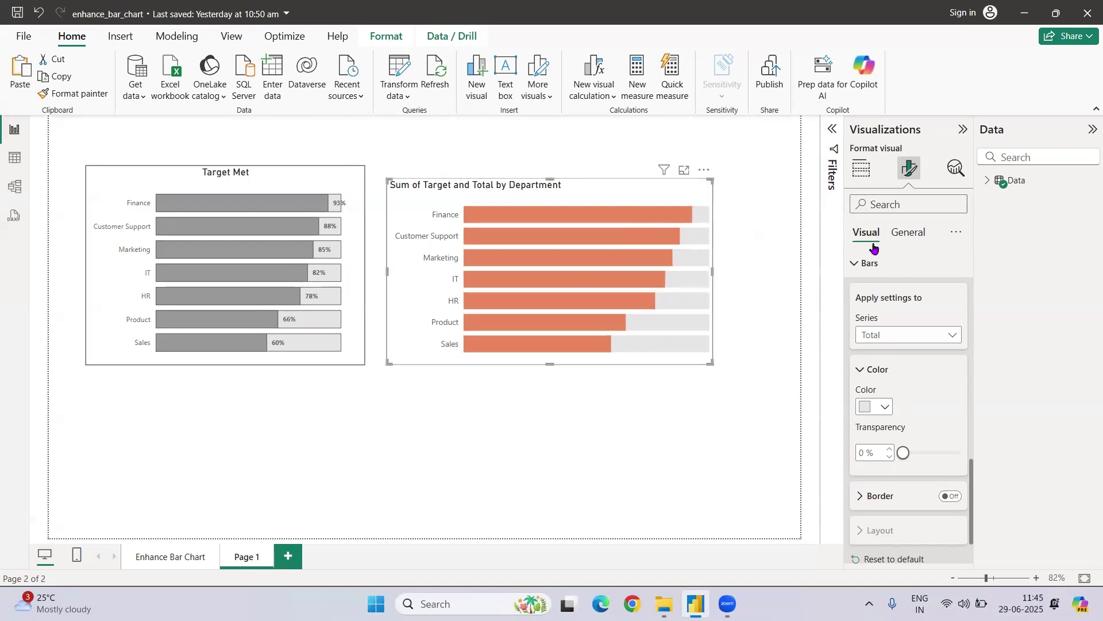
Enable error bars for the Sum of Target series with the type set to By percentage.
click(911, 233)
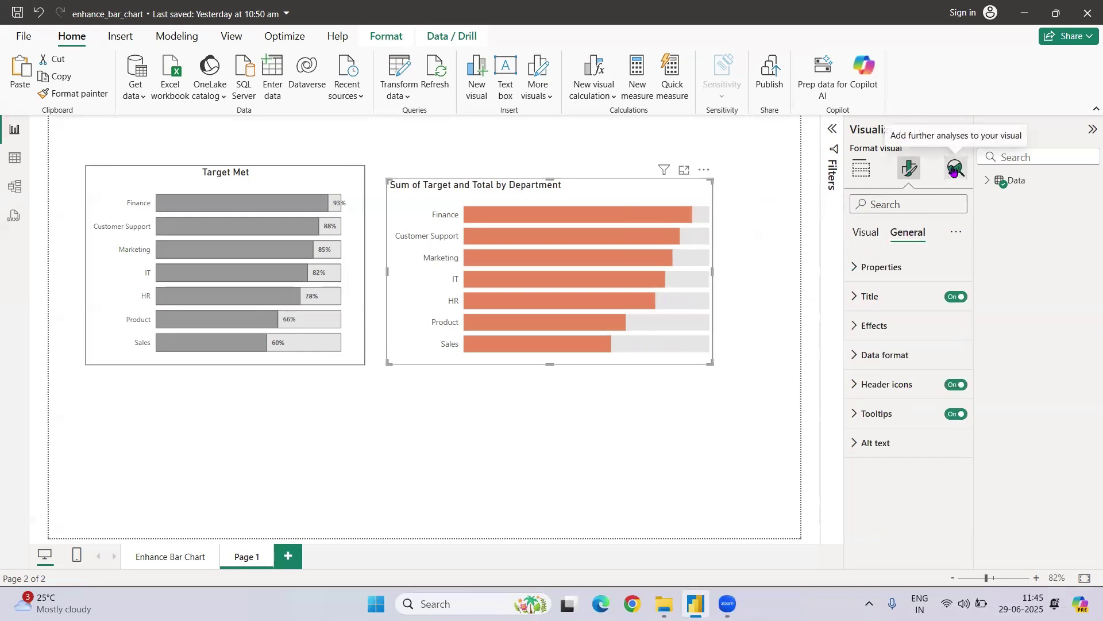
click(956, 169)
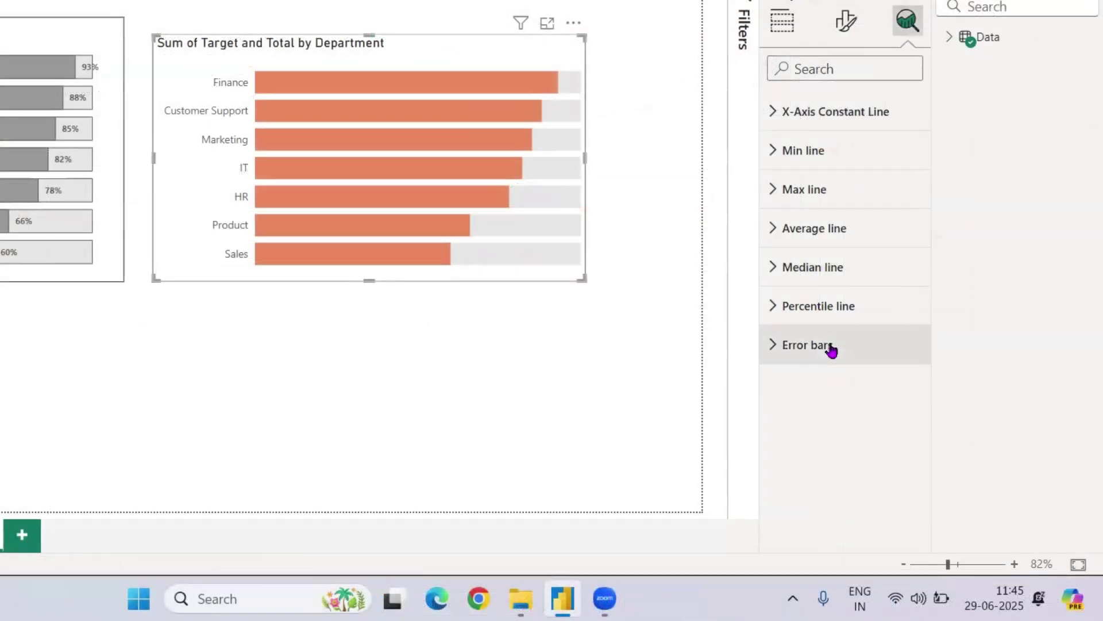
click(832, 348)
scroll(832, 351, down, 6)
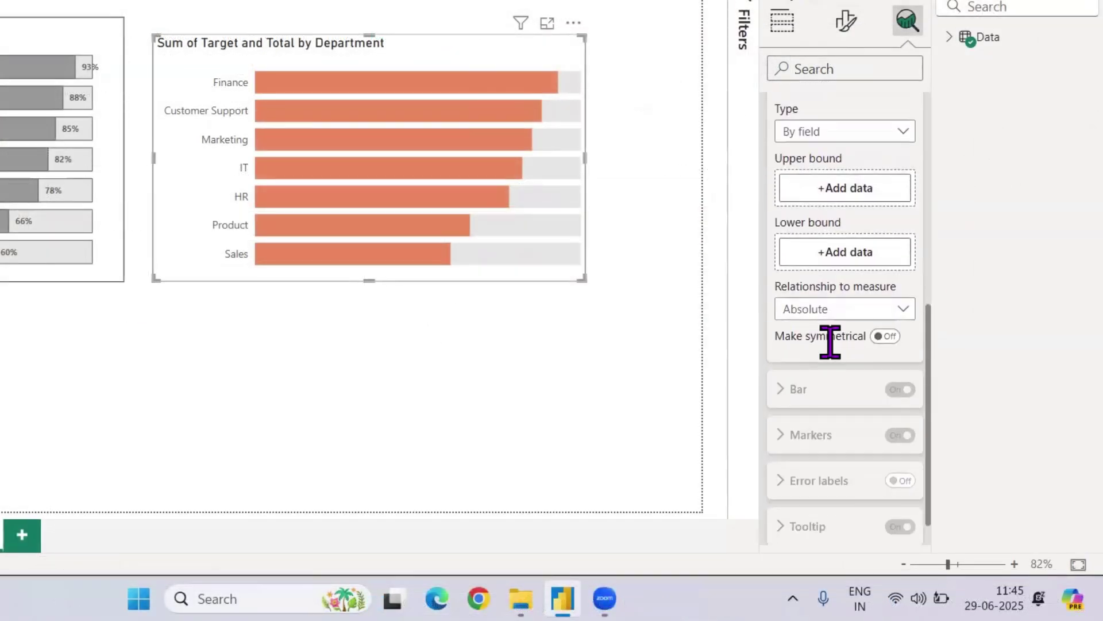
scroll(856, 259, up, 3)
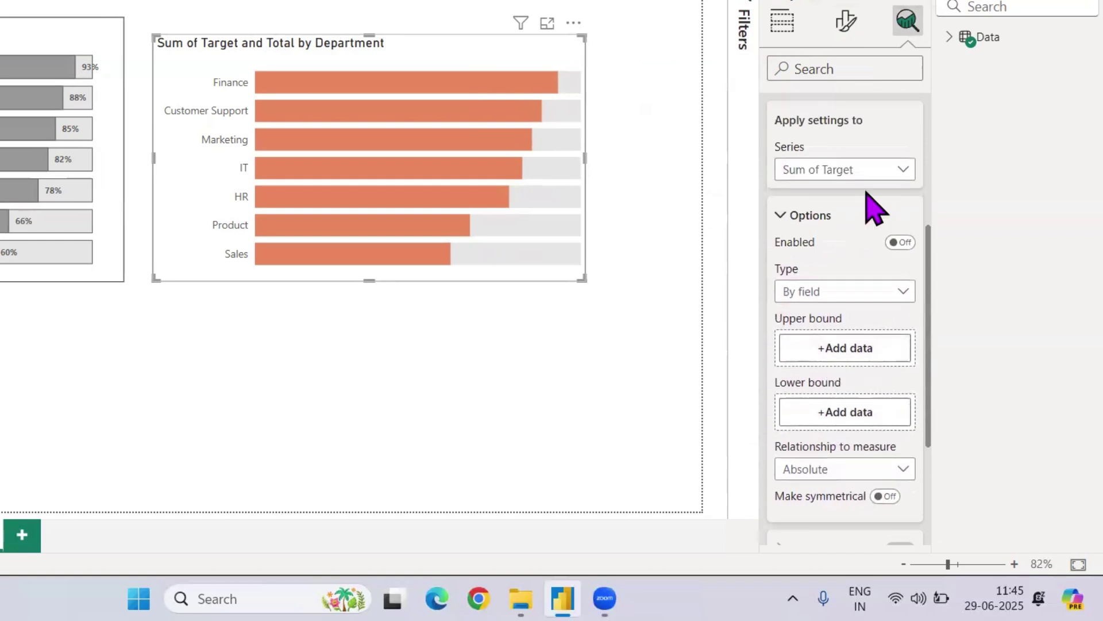
click(899, 242)
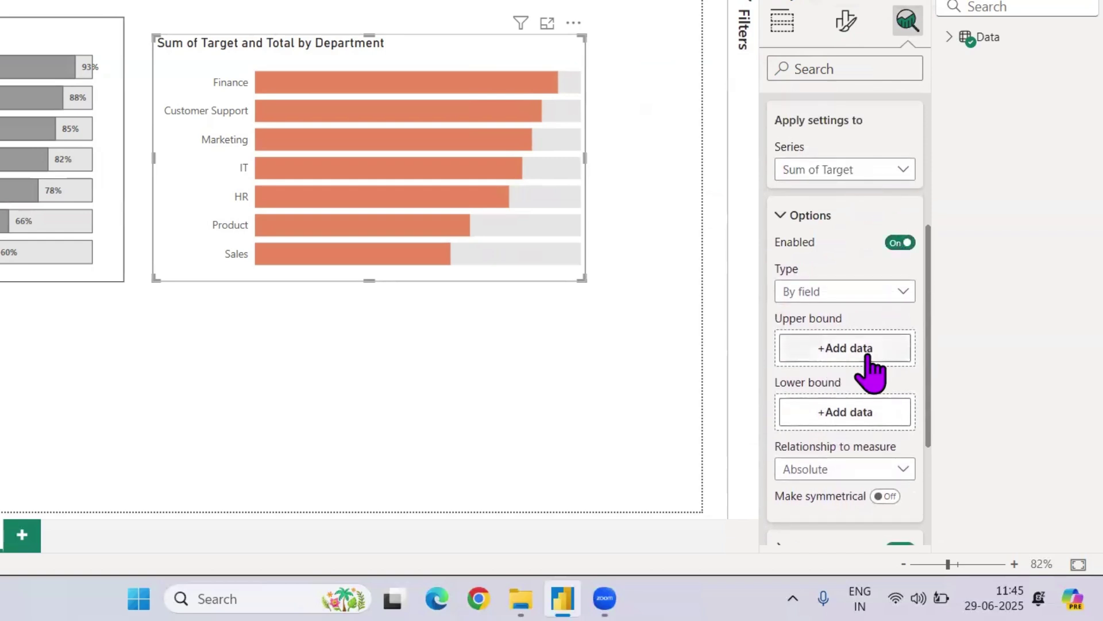
click(864, 293)
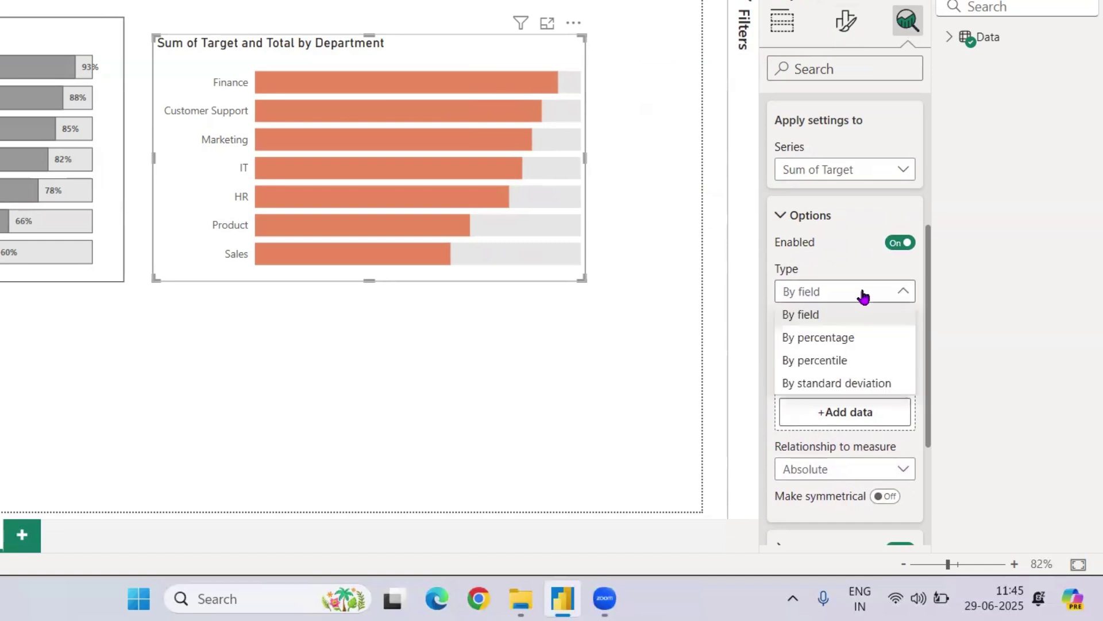
click(853, 338)
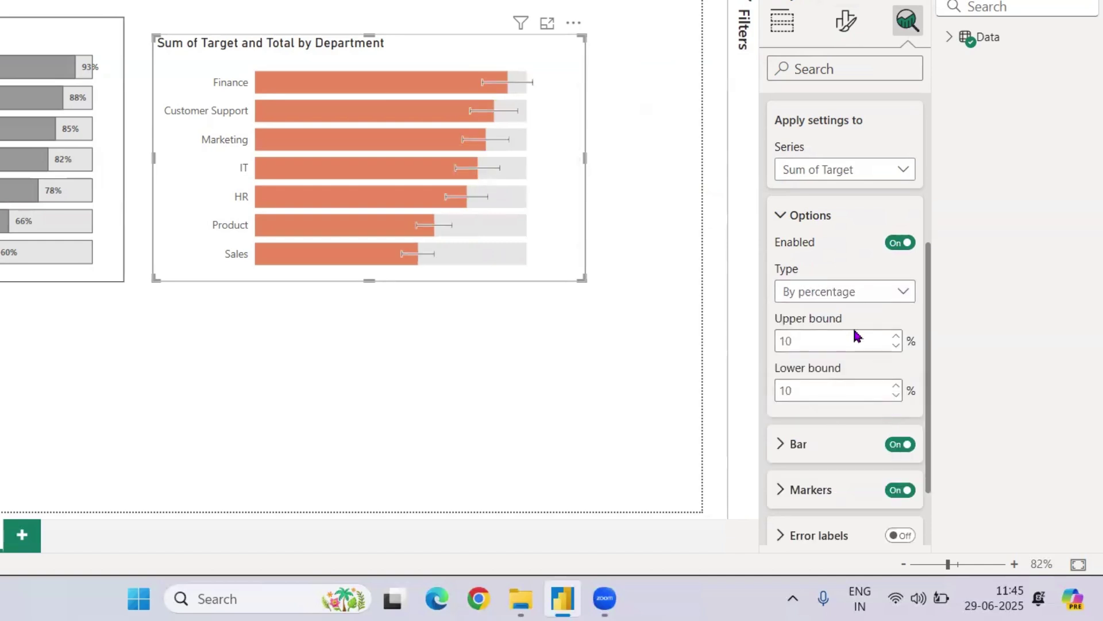
Turn off the bar and the markers of the Sum of Target error bars.
scroll(859, 341, down, 3)
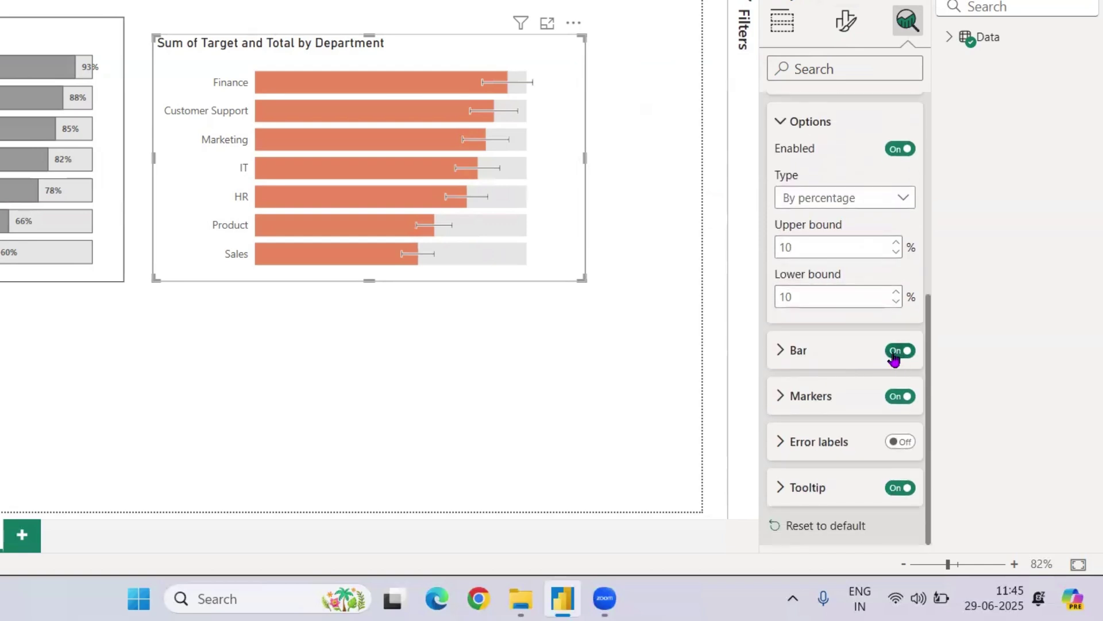
click(836, 358)
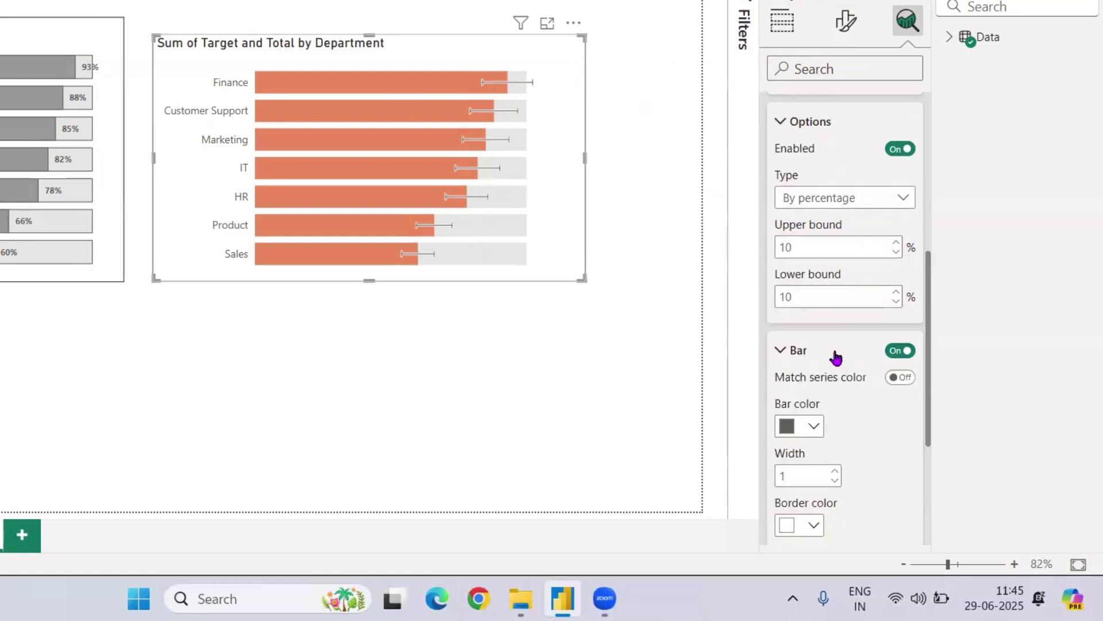
click(903, 352)
right_click(875, 463)
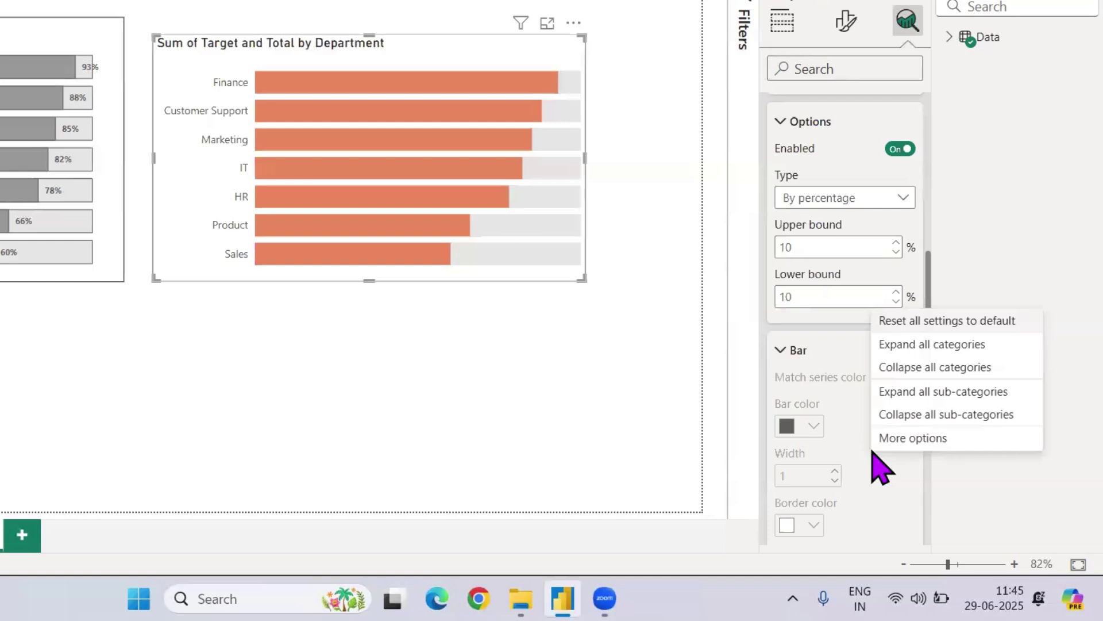
click(788, 353)
click(788, 352)
click(787, 354)
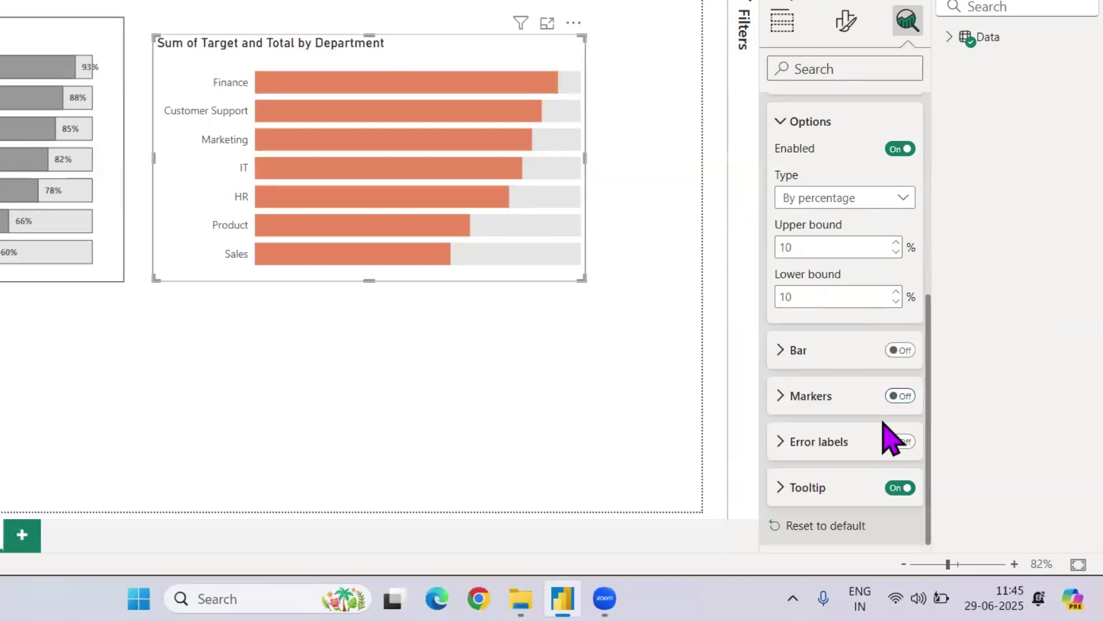
Turn on the error labels and turn off the tooltip for the Sum of Target error bars.
click(899, 402)
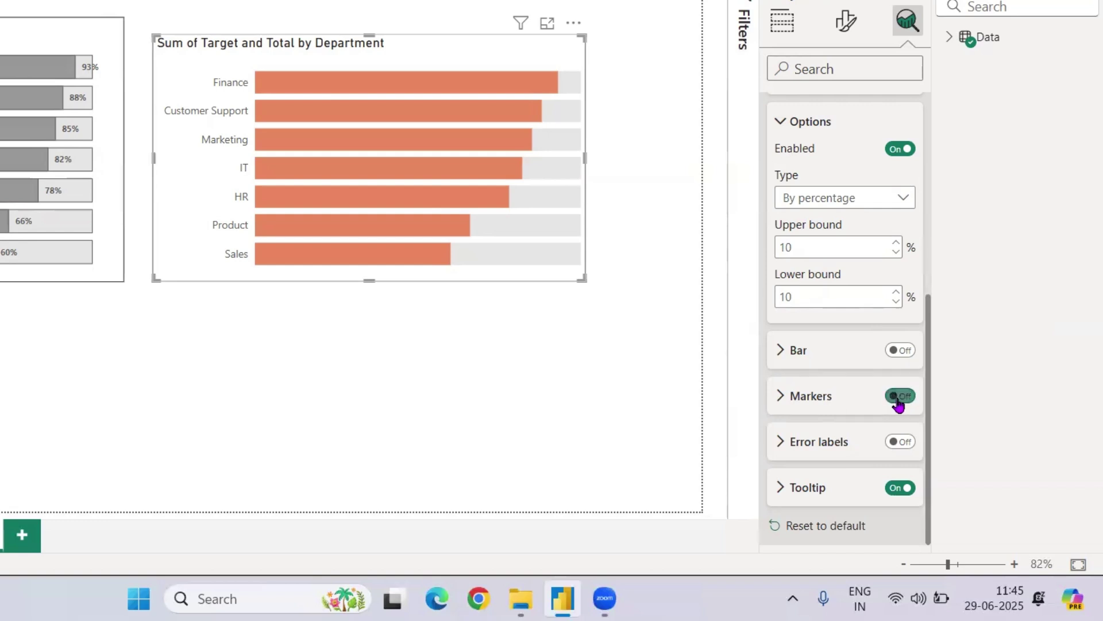
click(801, 402)
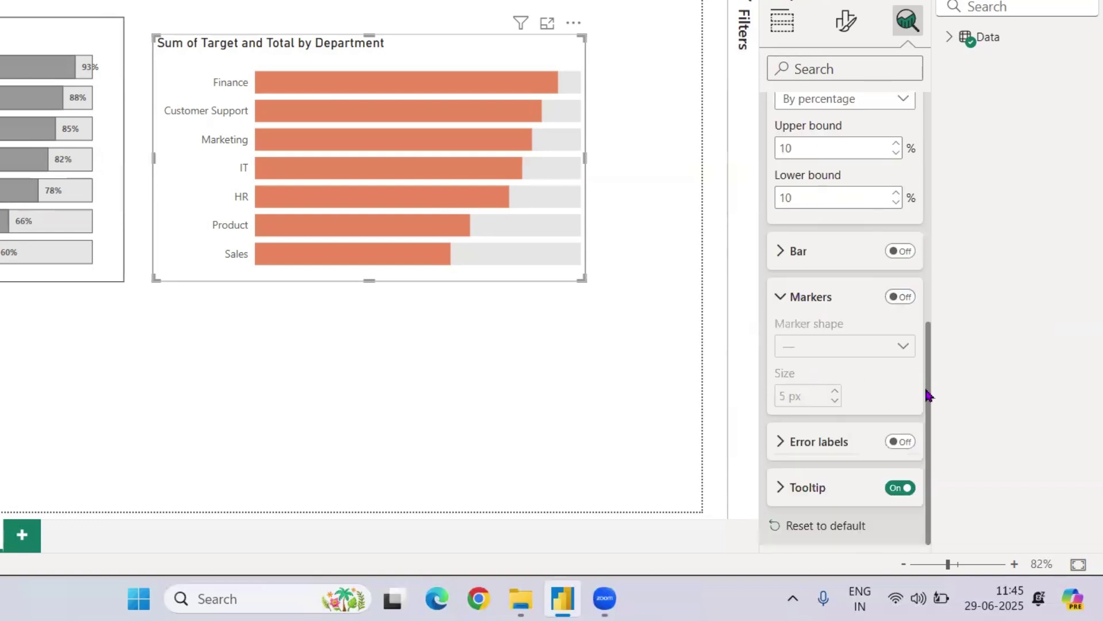
click(902, 446)
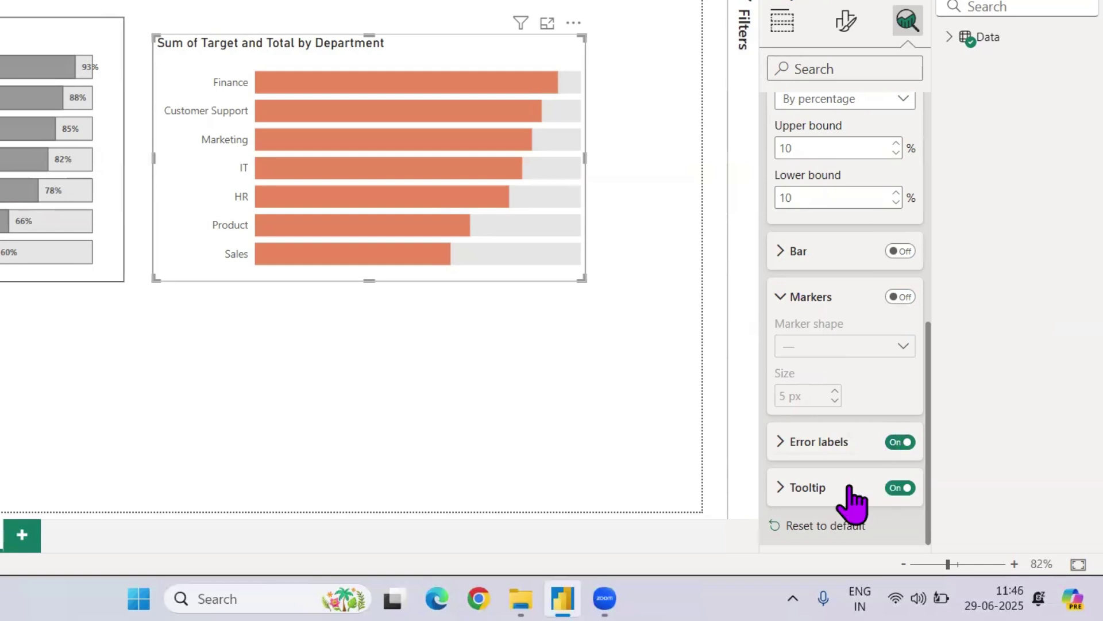
click(902, 488)
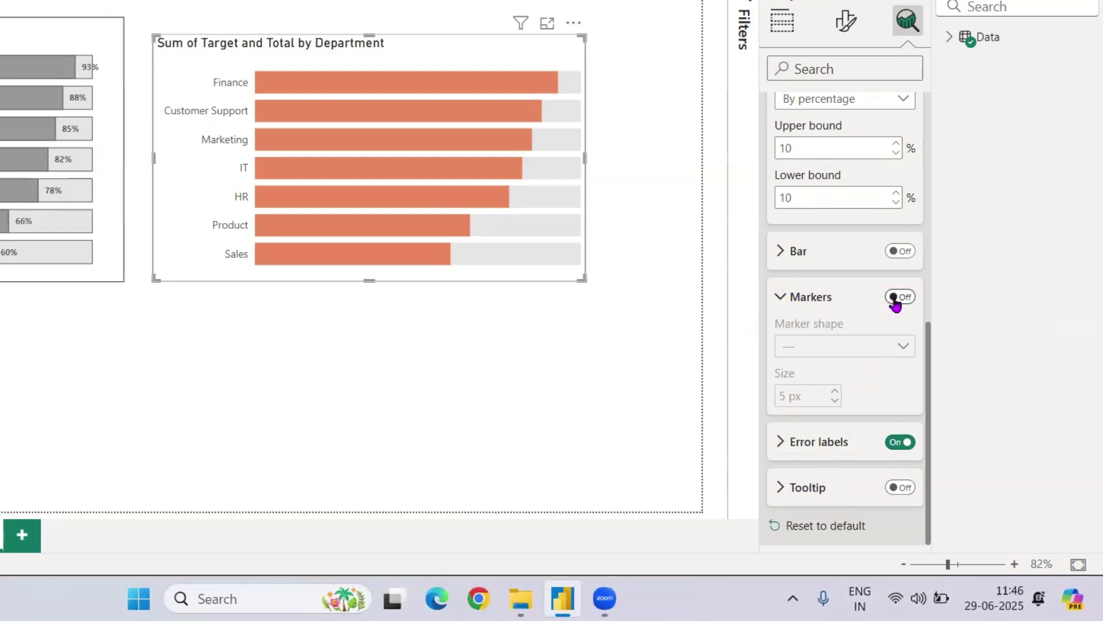
Turn the error bar's Bar setting back on and set the marker shape to the circle.
scroll(845, 278, up, 5)
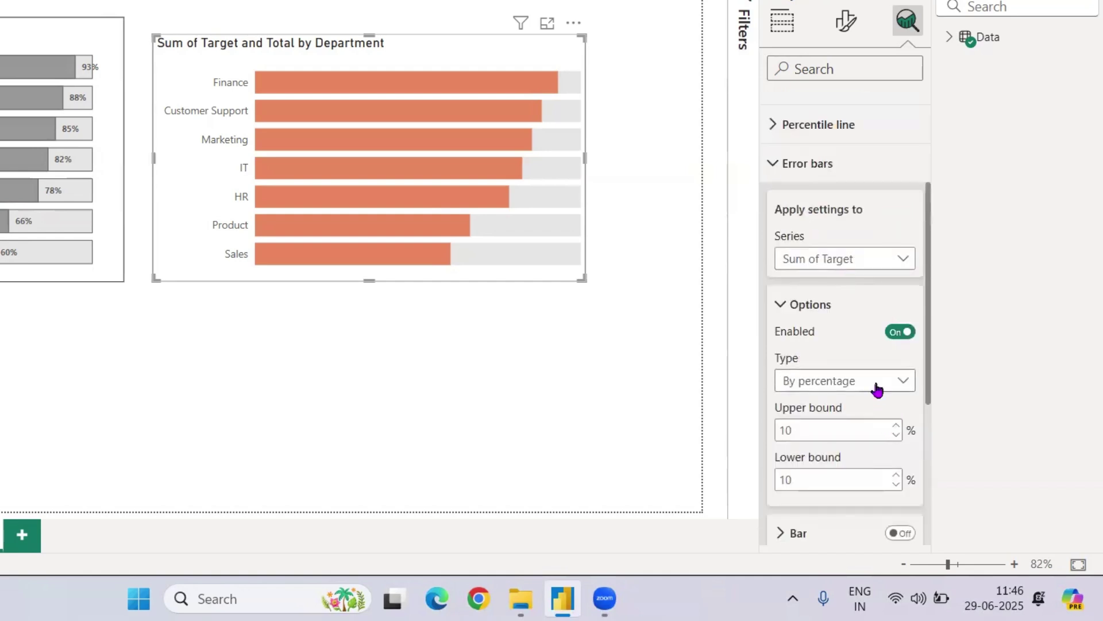
scroll(883, 361, down, 3)
click(899, 346)
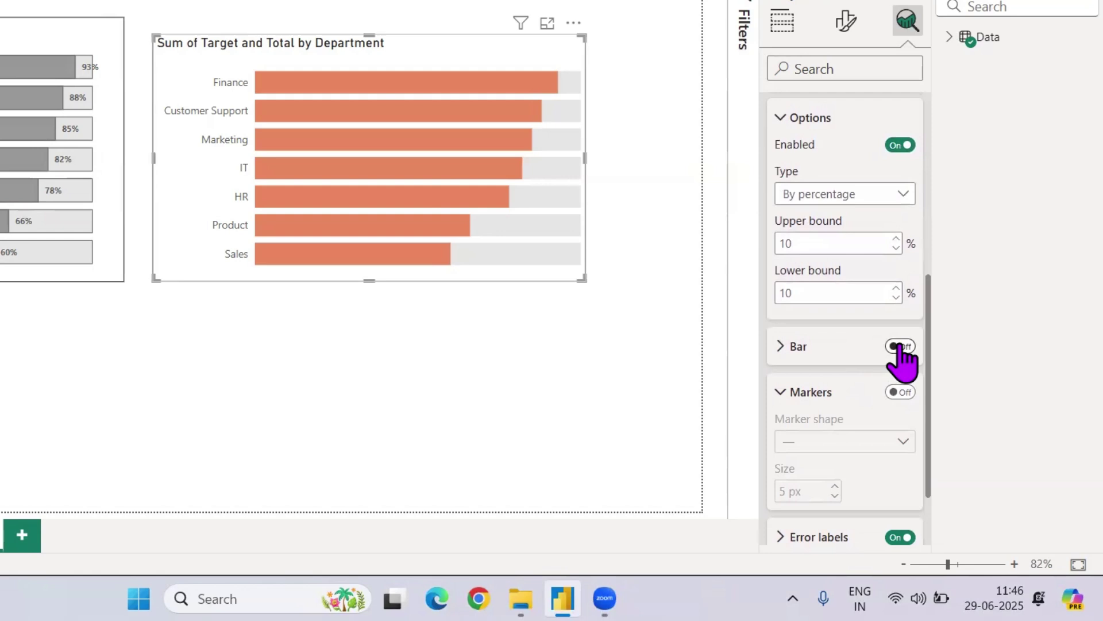
scroll(871, 409, down, 2)
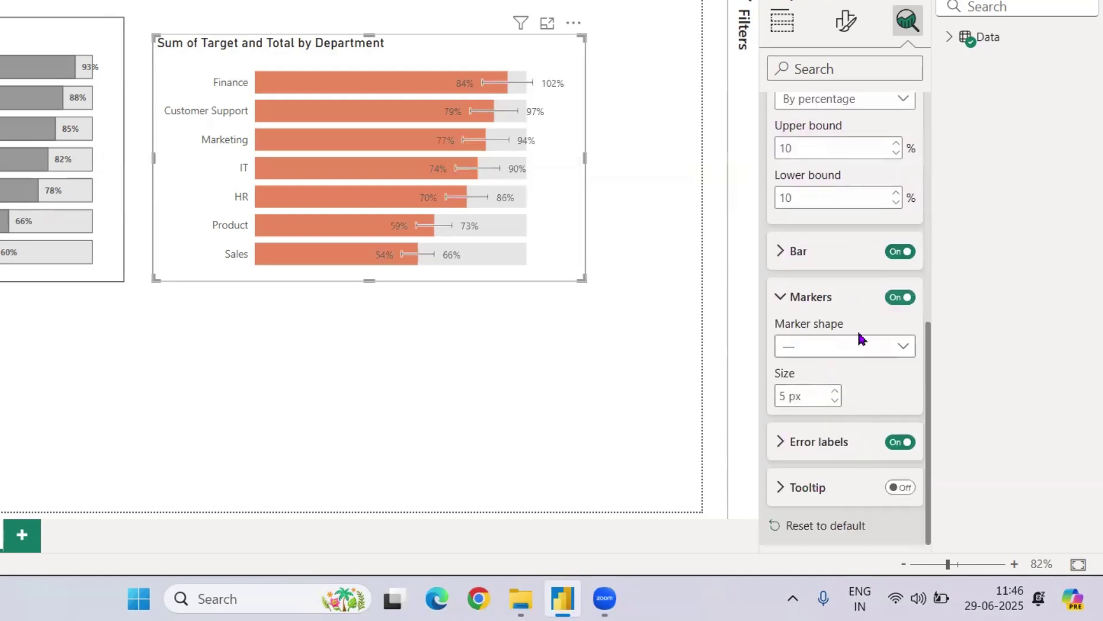
click(868, 348)
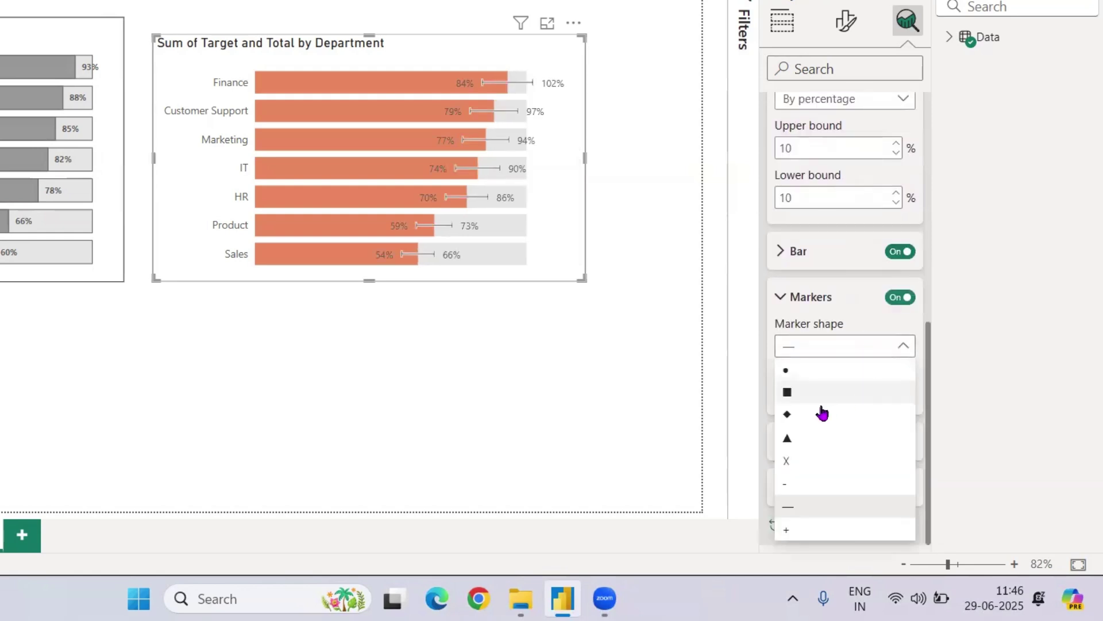
click(801, 374)
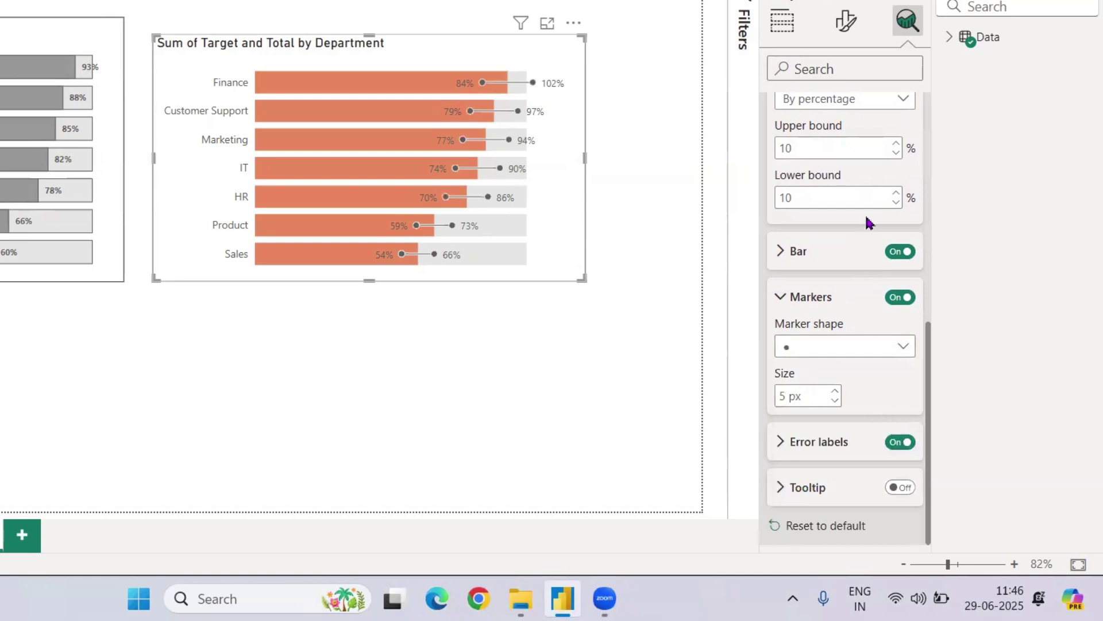
Set the lower and upper bounds of the error bars to 0% and the marker size to 10 px.
click(896, 202)
click(896, 202)
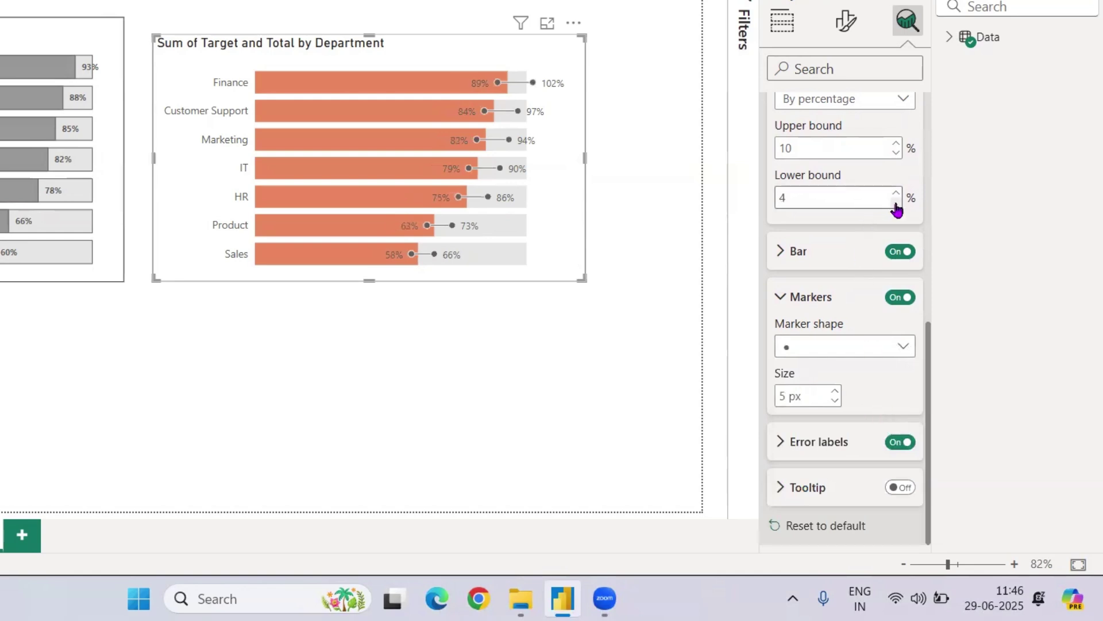
click(896, 202)
click(896, 203)
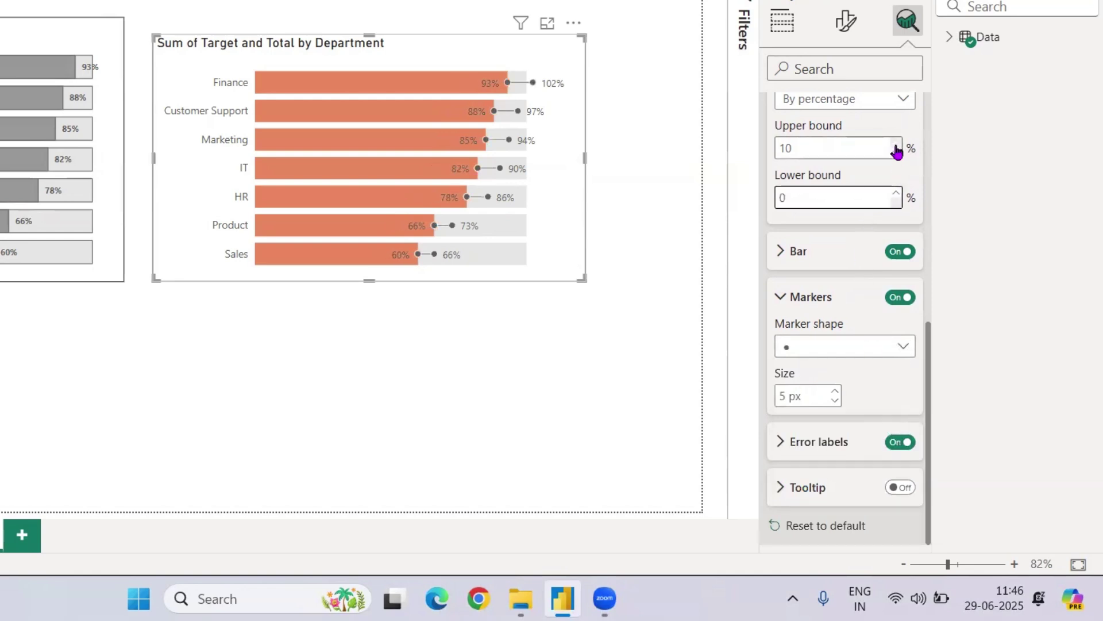
double_click(855, 142)
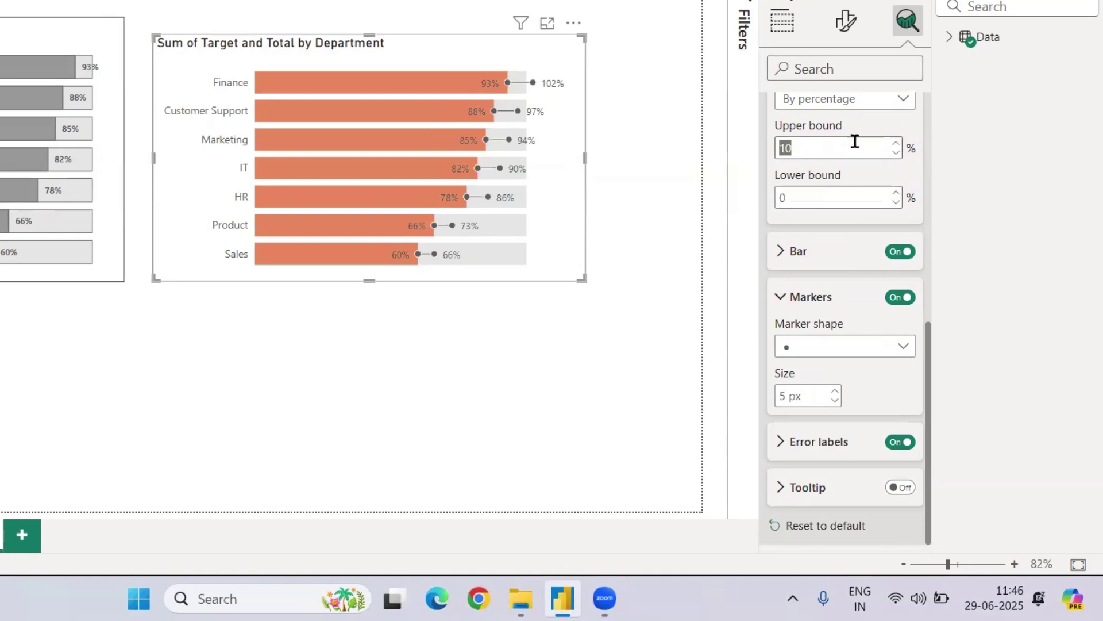
text(0)
click(854, 142)
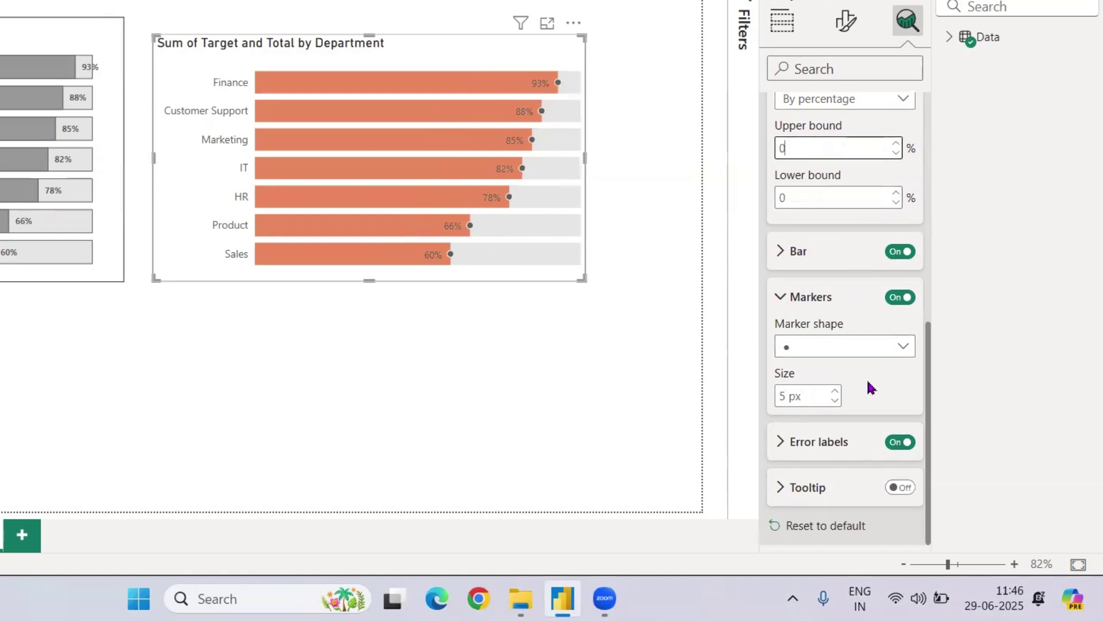
click(835, 391)
click(835, 391)
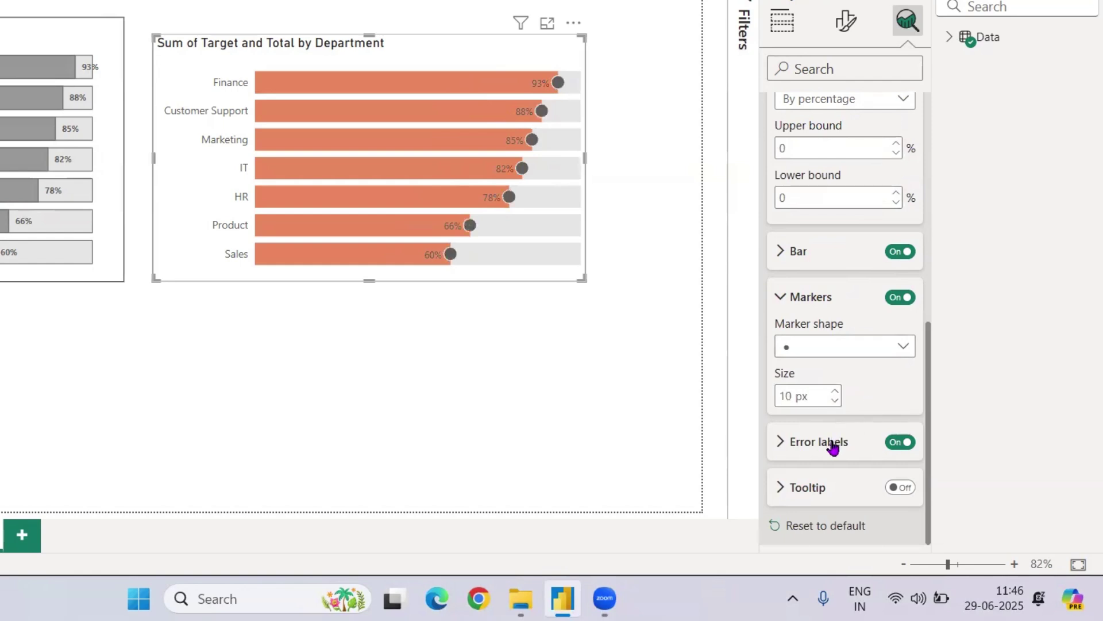
Make the error bars match the series color and enlarge the orange chart slightly.
click(833, 444)
scroll(868, 350, up, 10)
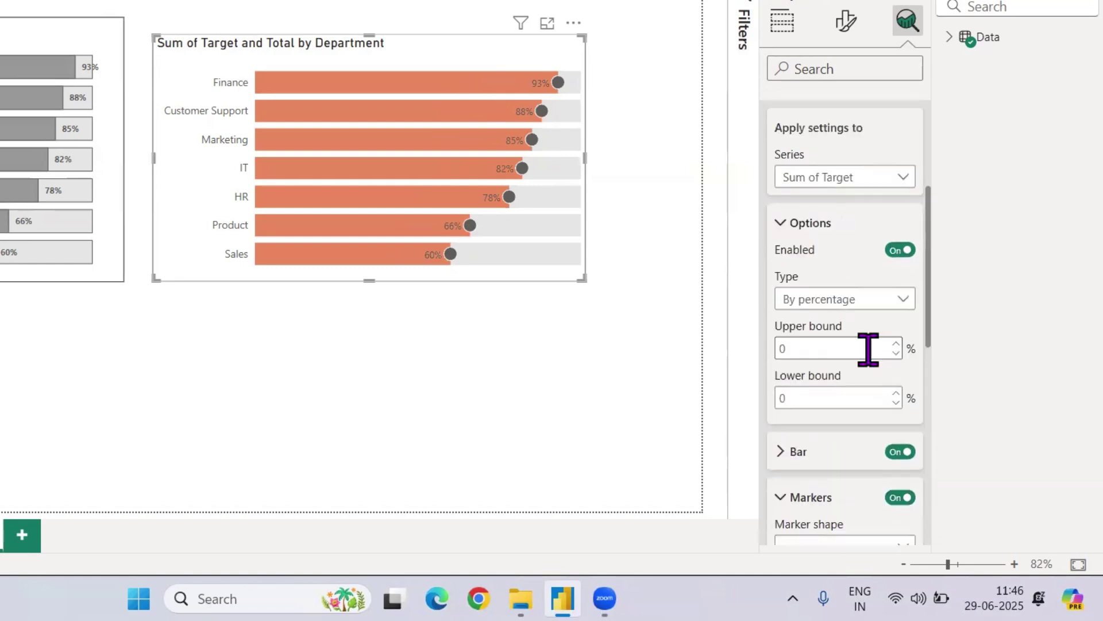
scroll(871, 359, down, 3)
scroll(871, 356, down, 3)
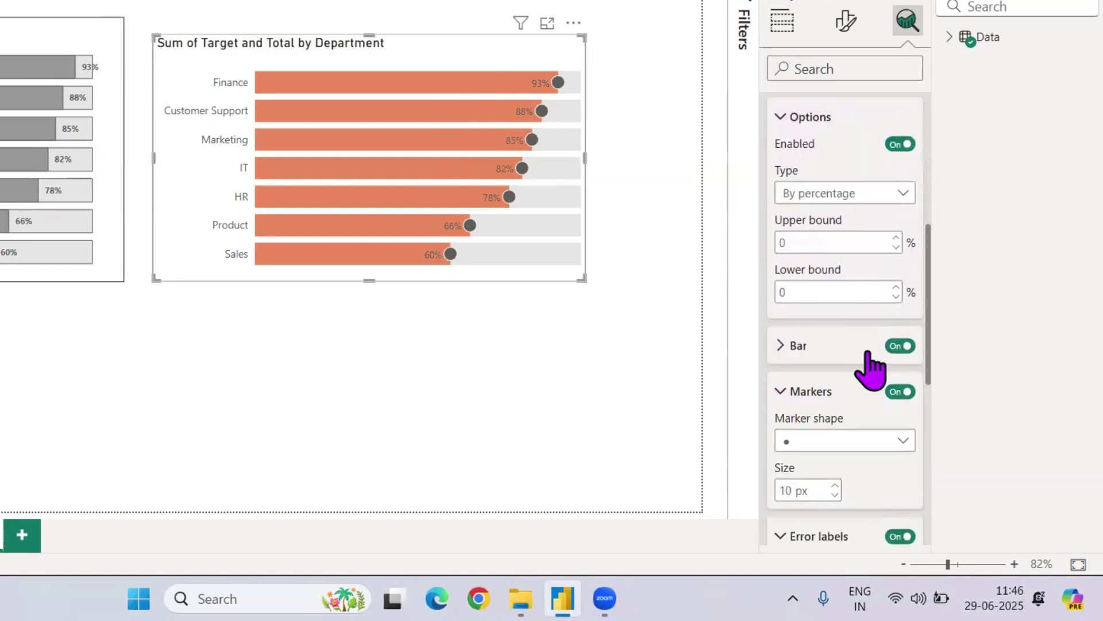
click(799, 331)
scroll(808, 298, down, 4)
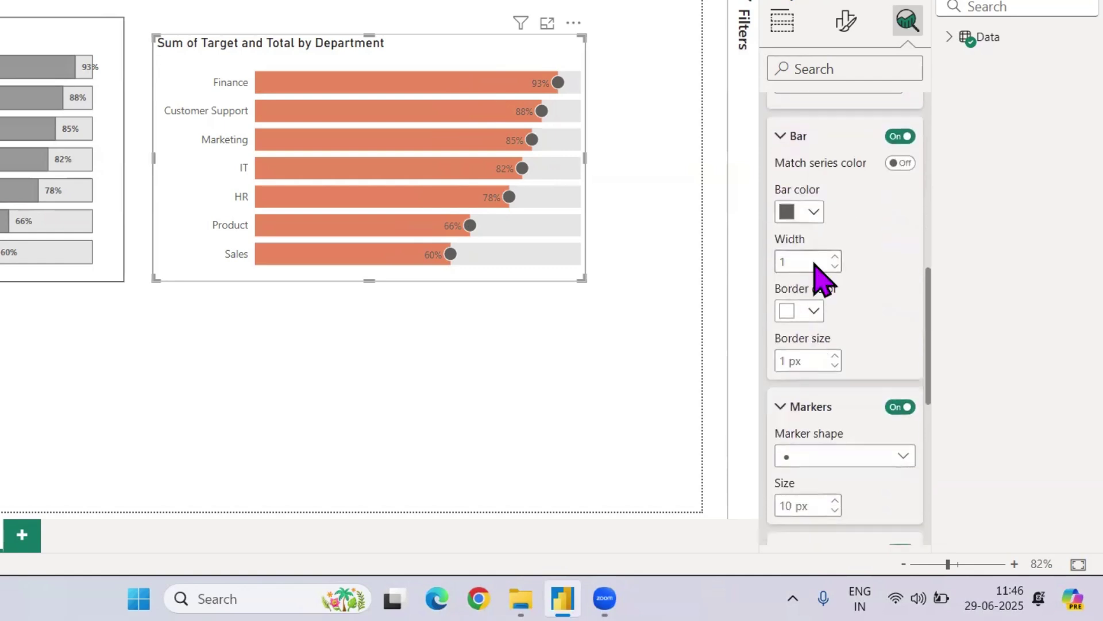
click(894, 165)
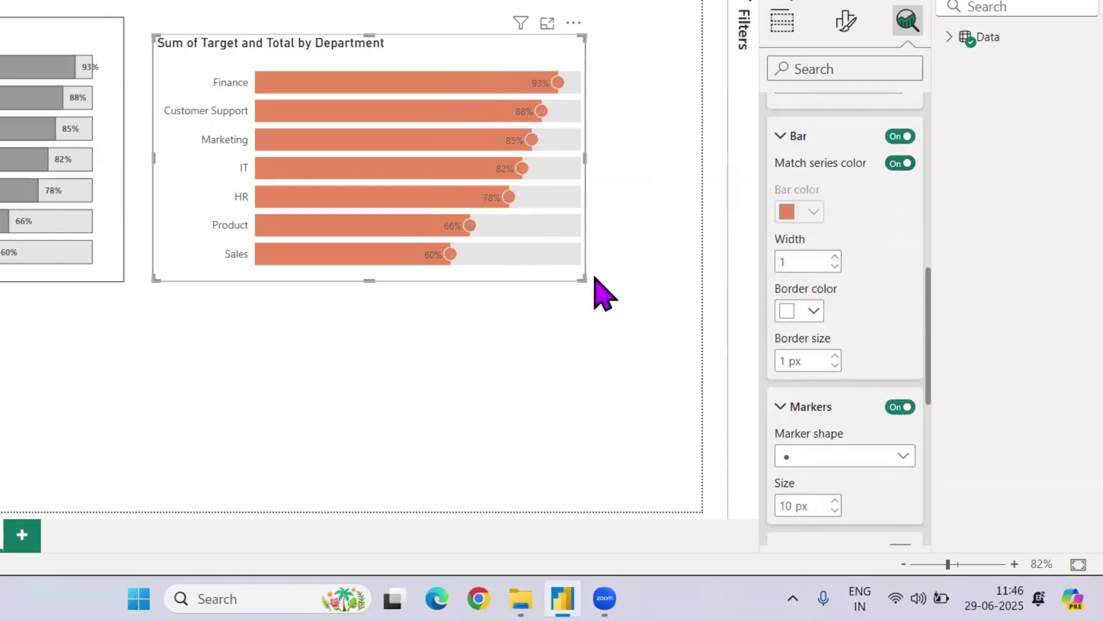
drag(584, 278, 616, 296)
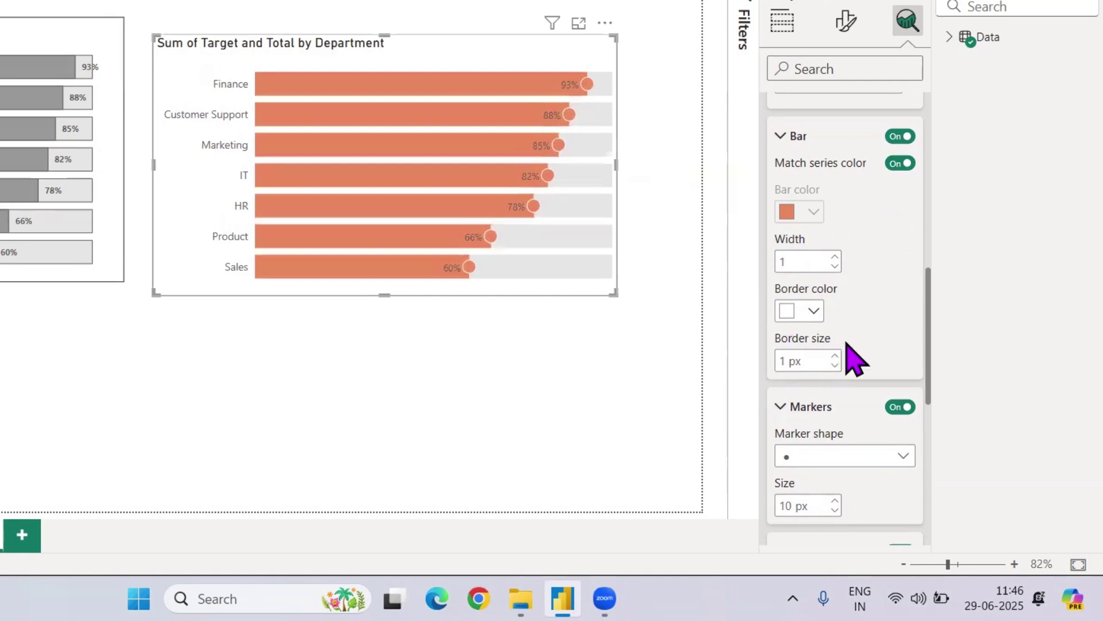
Review the marker and error label settings, including the available label formats.
scroll(854, 360, down, 3)
scroll(859, 362, down, 1)
scroll(865, 380, down, 4)
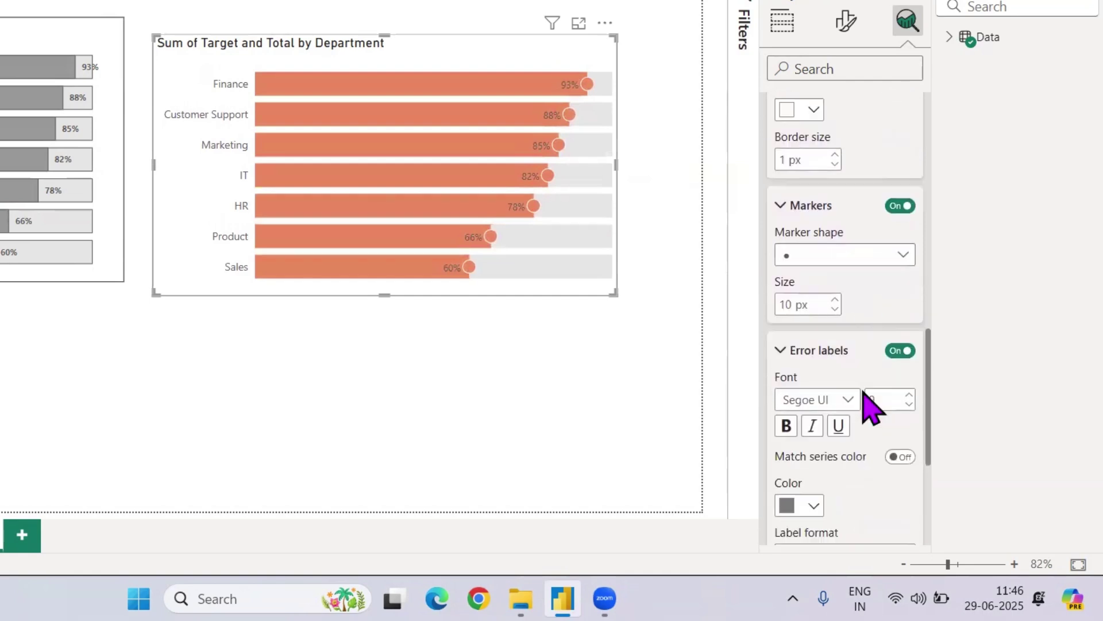
scroll(850, 316, down, 1)
scroll(850, 319, up, 2)
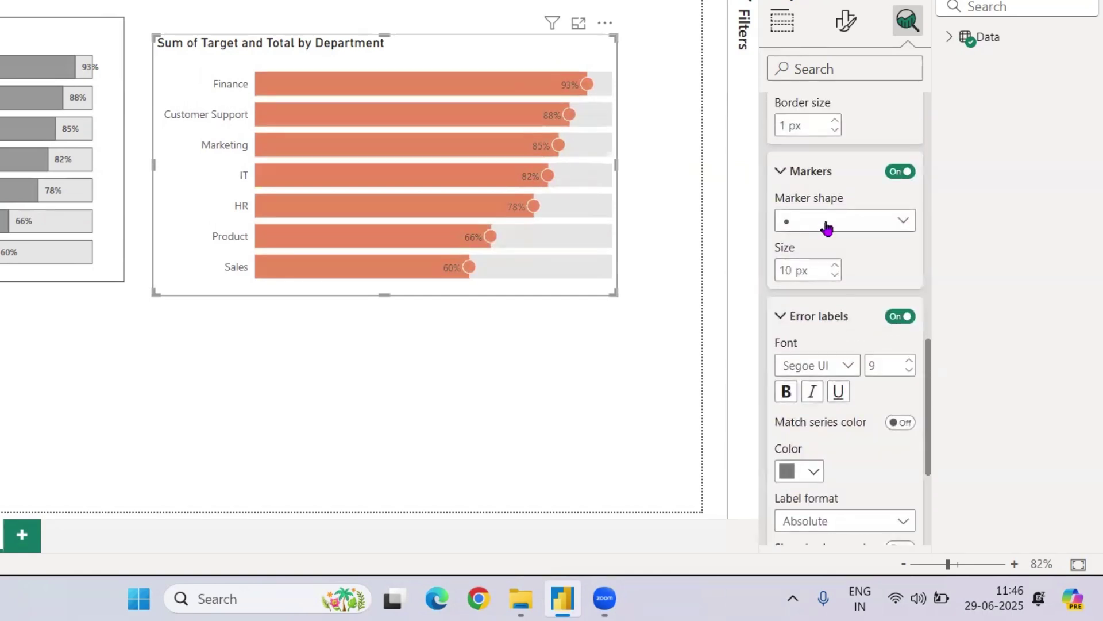
scroll(860, 390, down, 3)
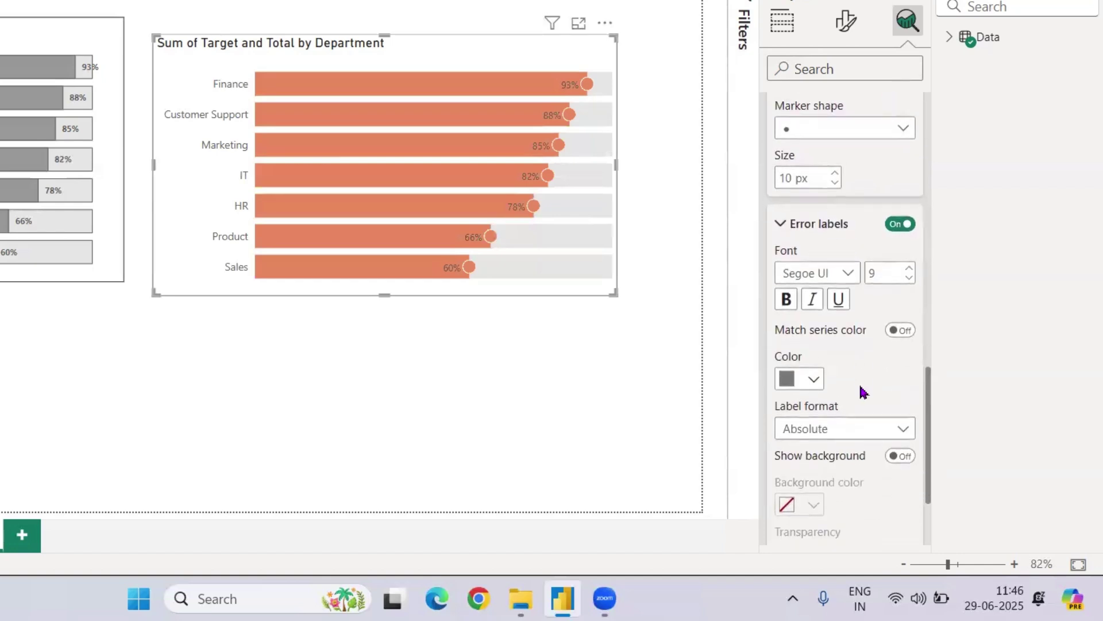
scroll(866, 402, down, 1)
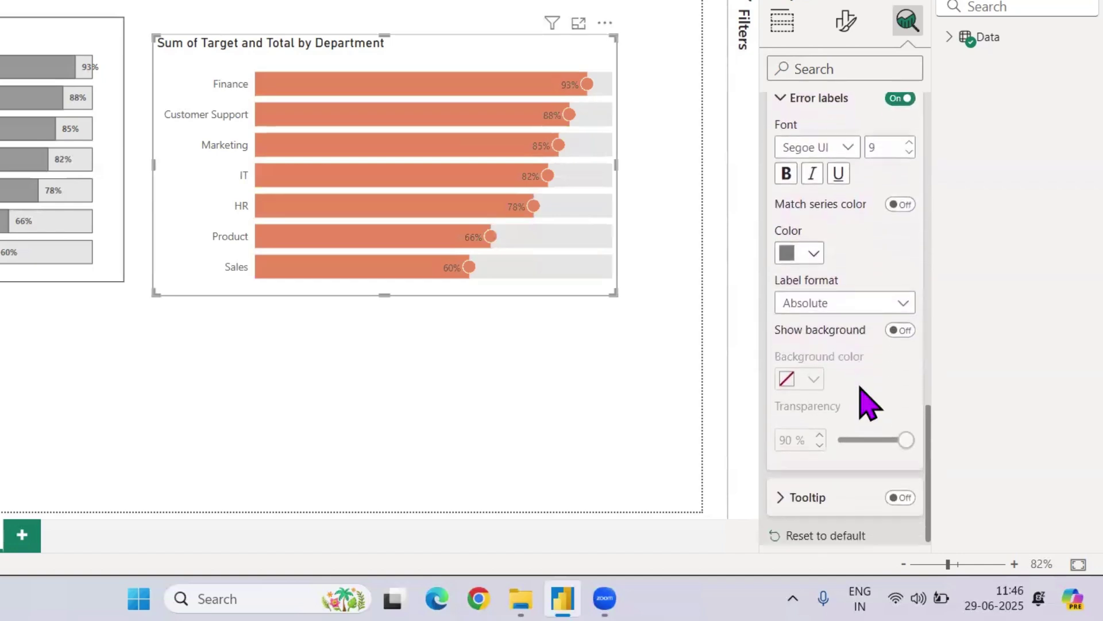
click(857, 307)
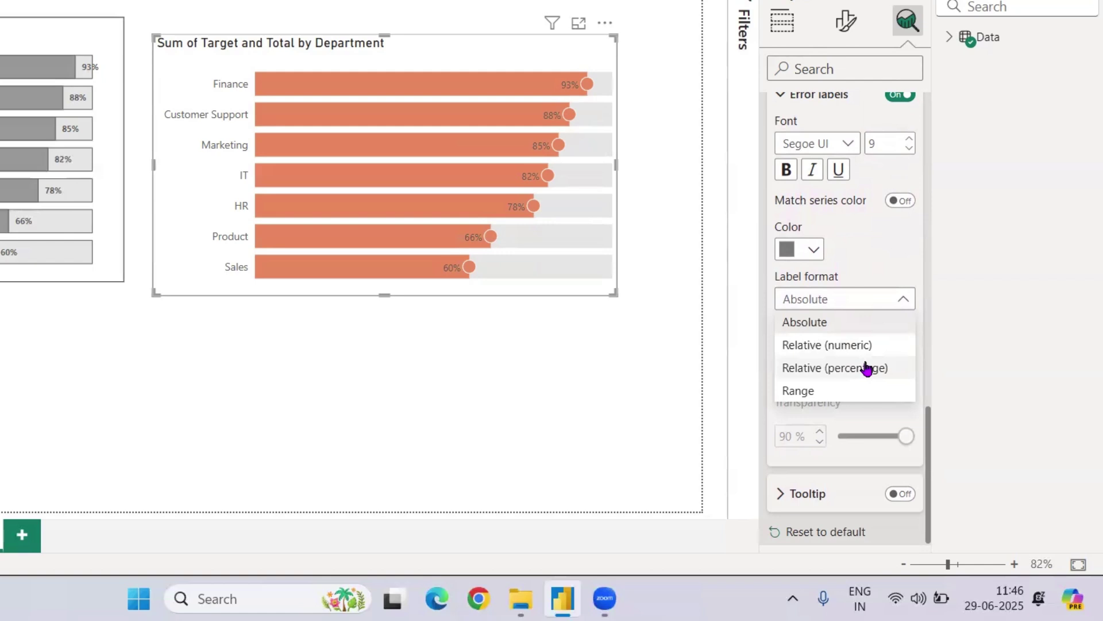
click(862, 295)
scroll(862, 296, down, 1)
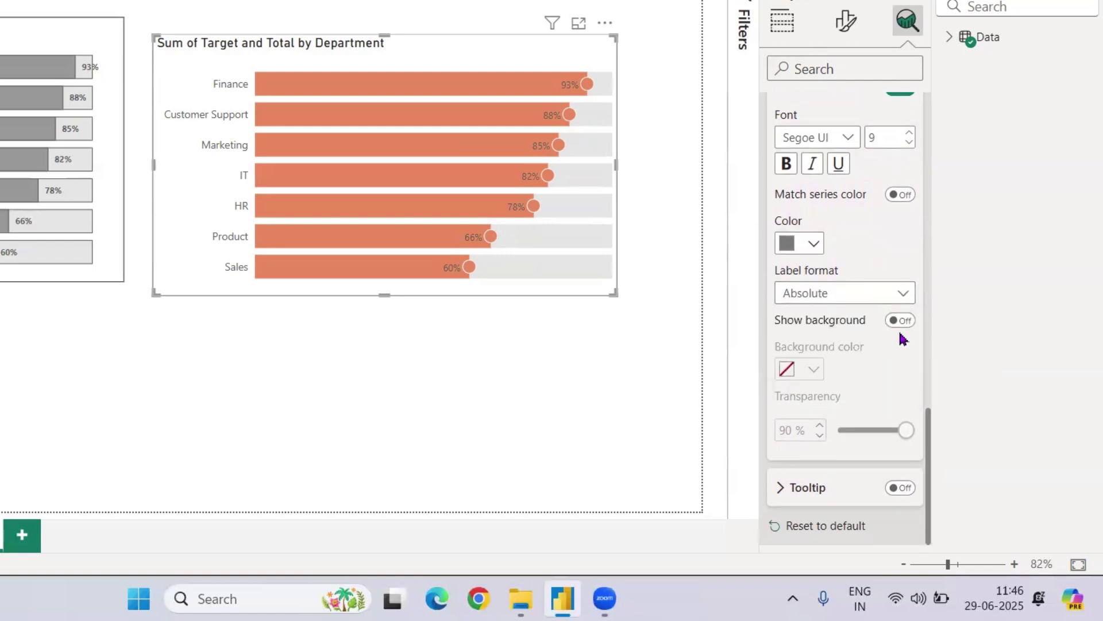
scroll(865, 300, up, 3)
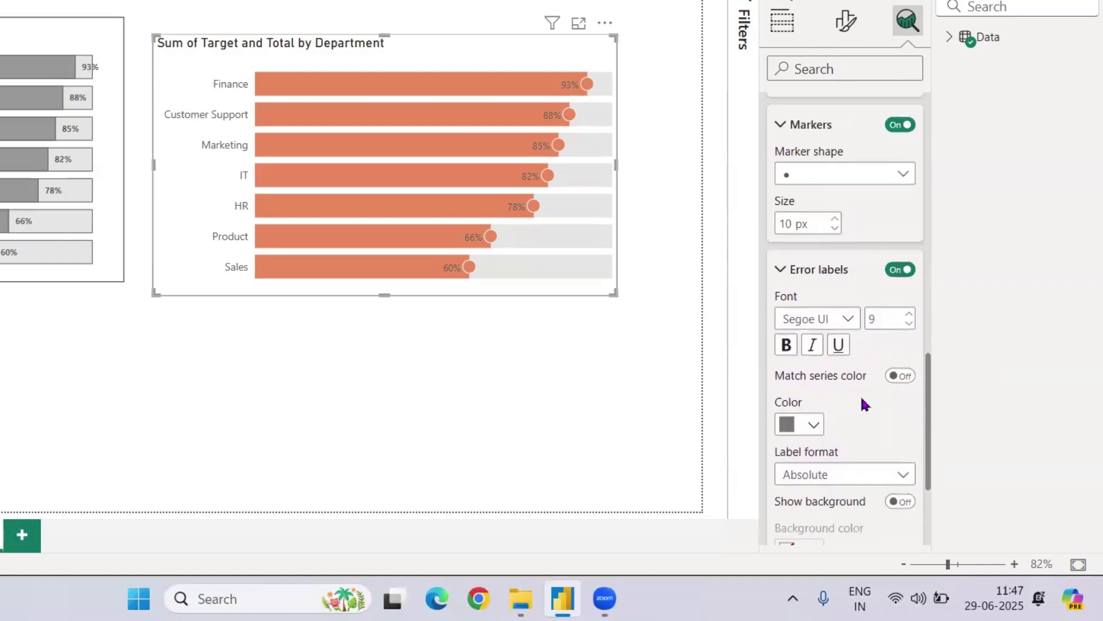
Try matching the error label color to the series color.
click(900, 375)
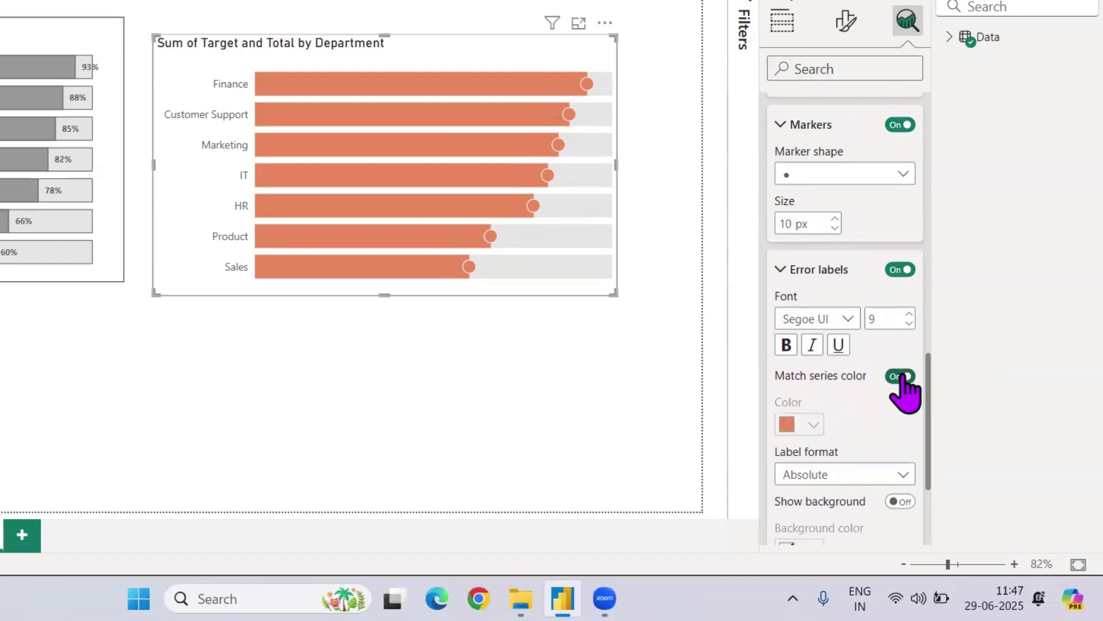
scroll(856, 411, down, 1)
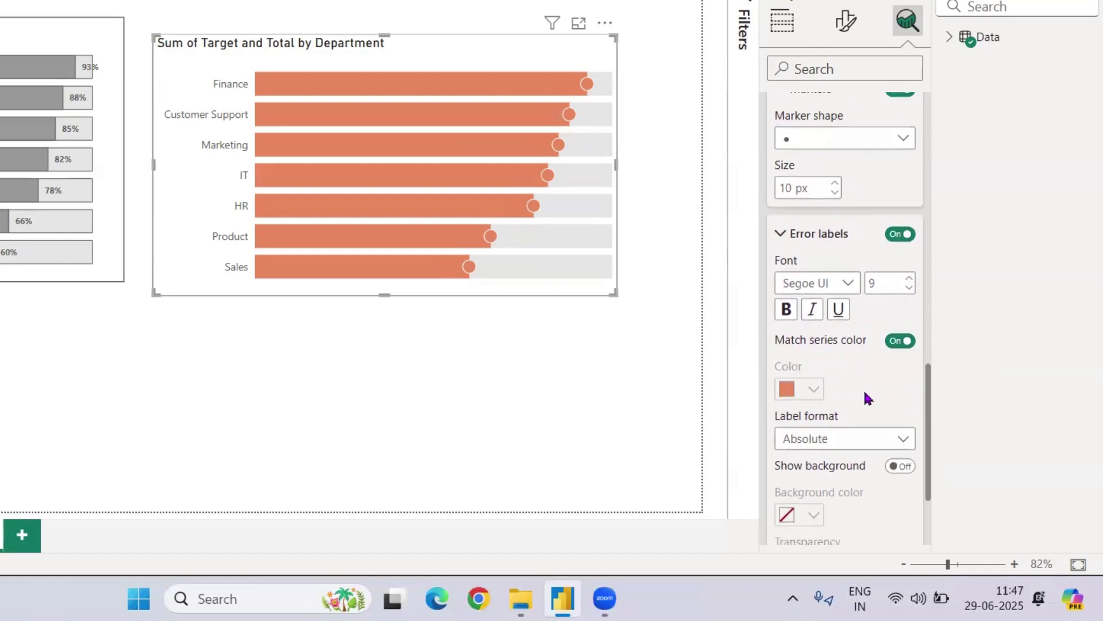
click(900, 340)
Turn off the error labels and set the error bar type for Sum of Target to By field.
scroll(851, 353, up, 3)
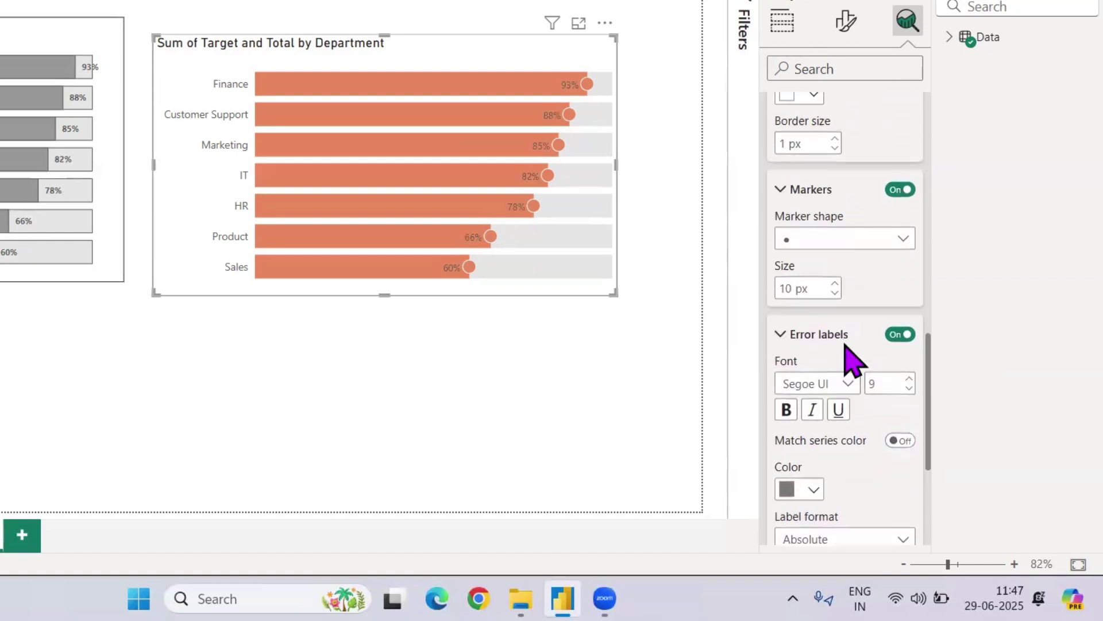
click(896, 335)
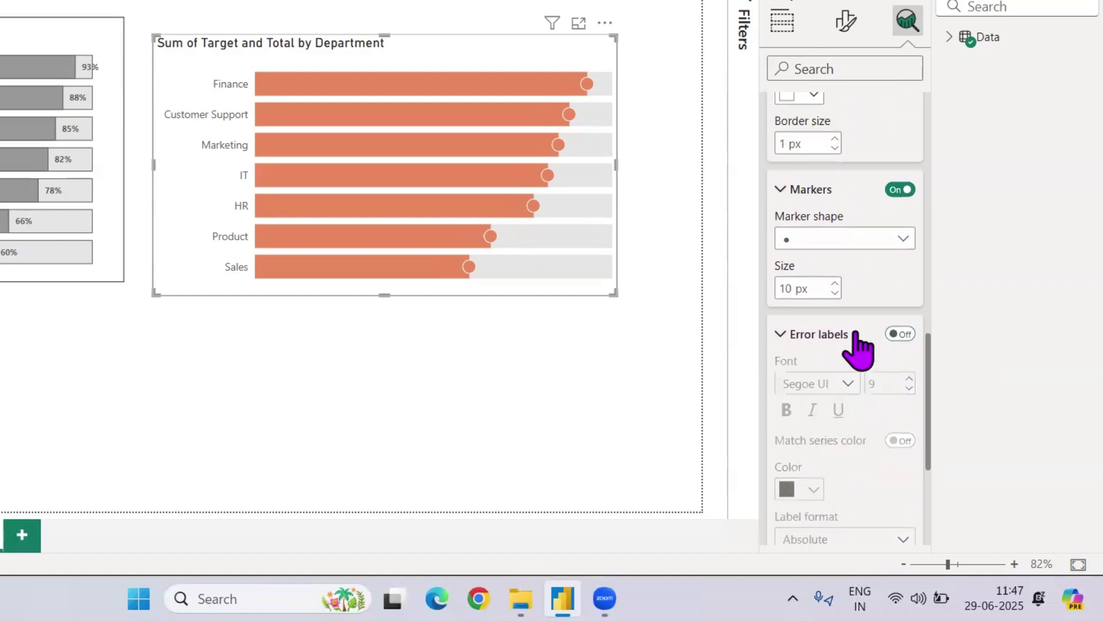
scroll(857, 344, up, 3)
scroll(865, 388, up, 10)
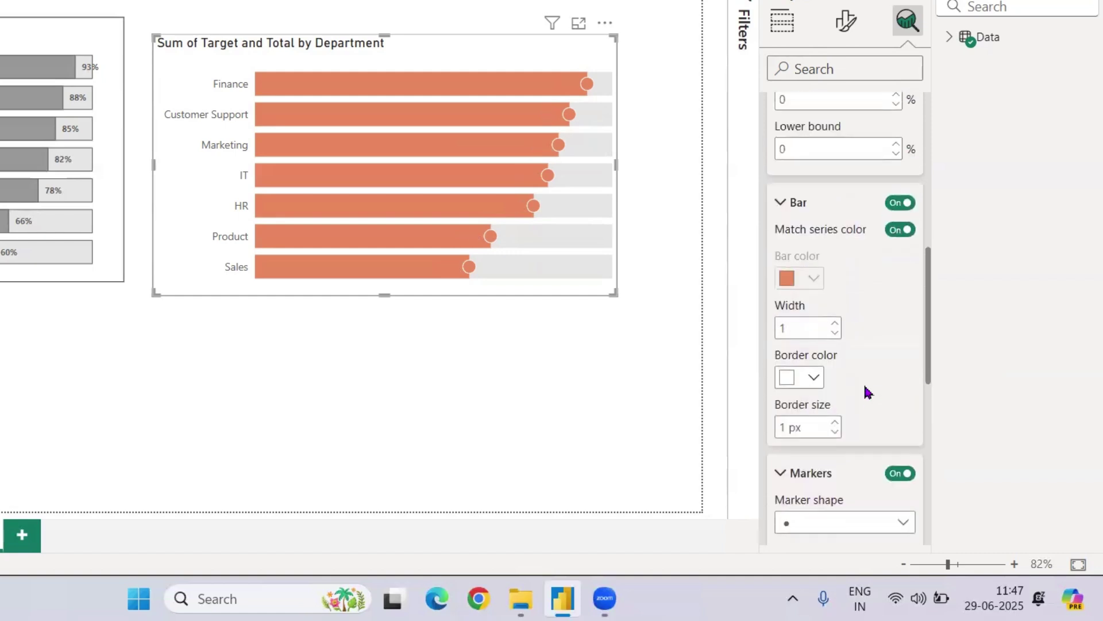
scroll(854, 373, up, 7)
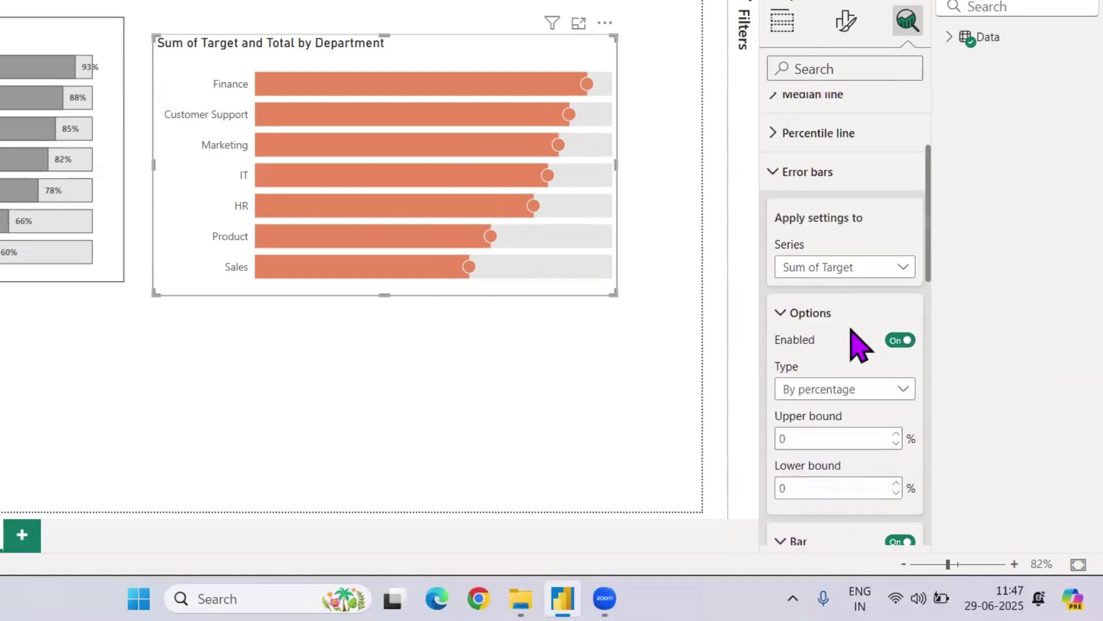
click(867, 390)
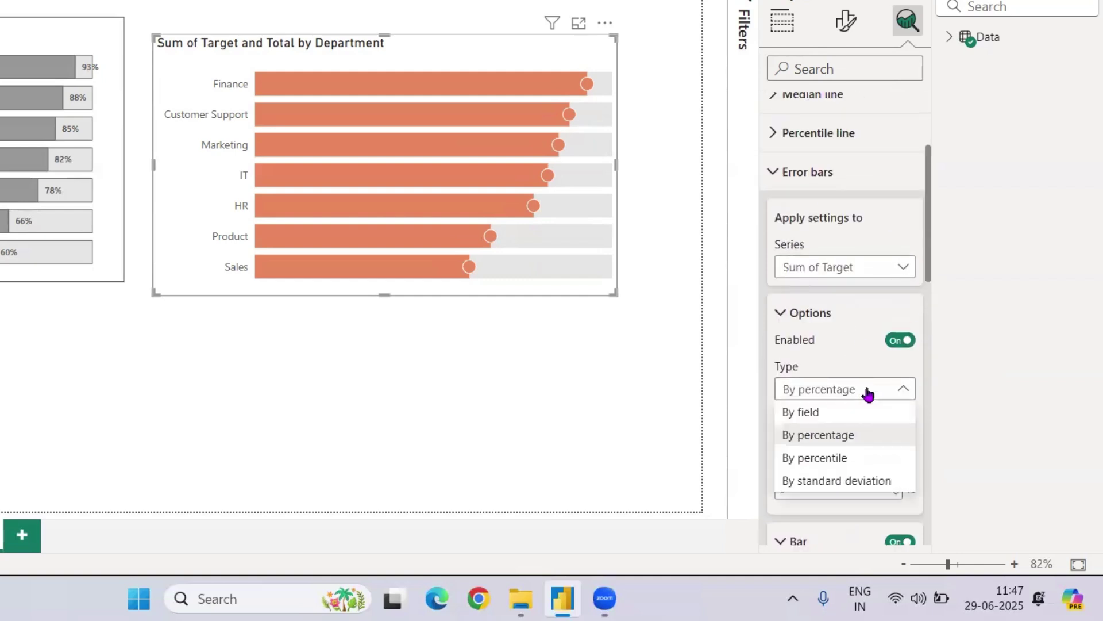
click(856, 412)
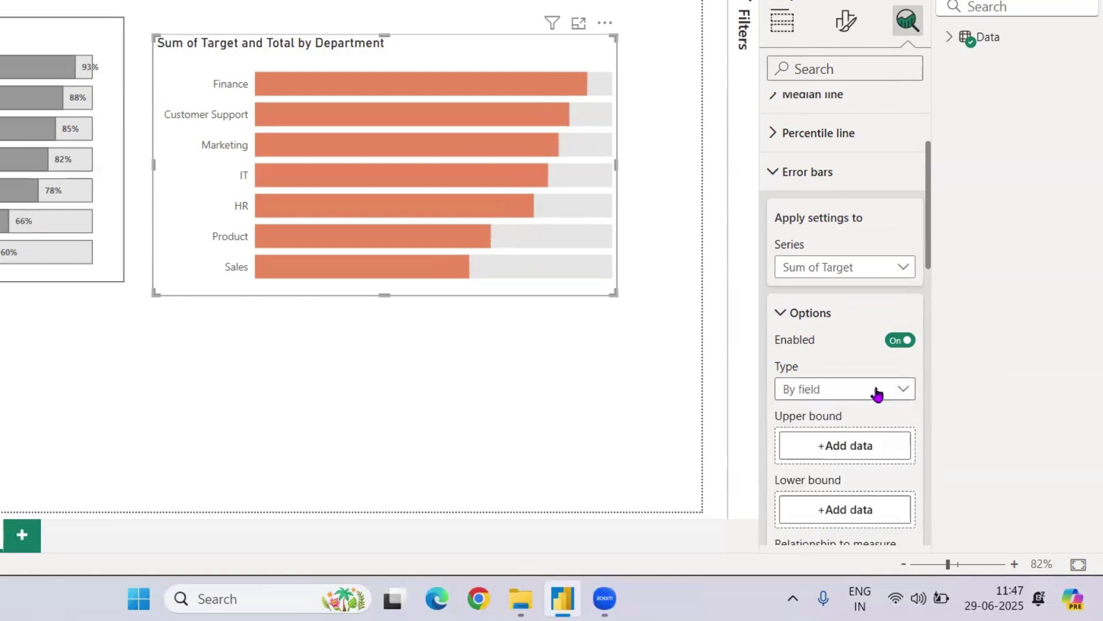
scroll(870, 409, down, 3)
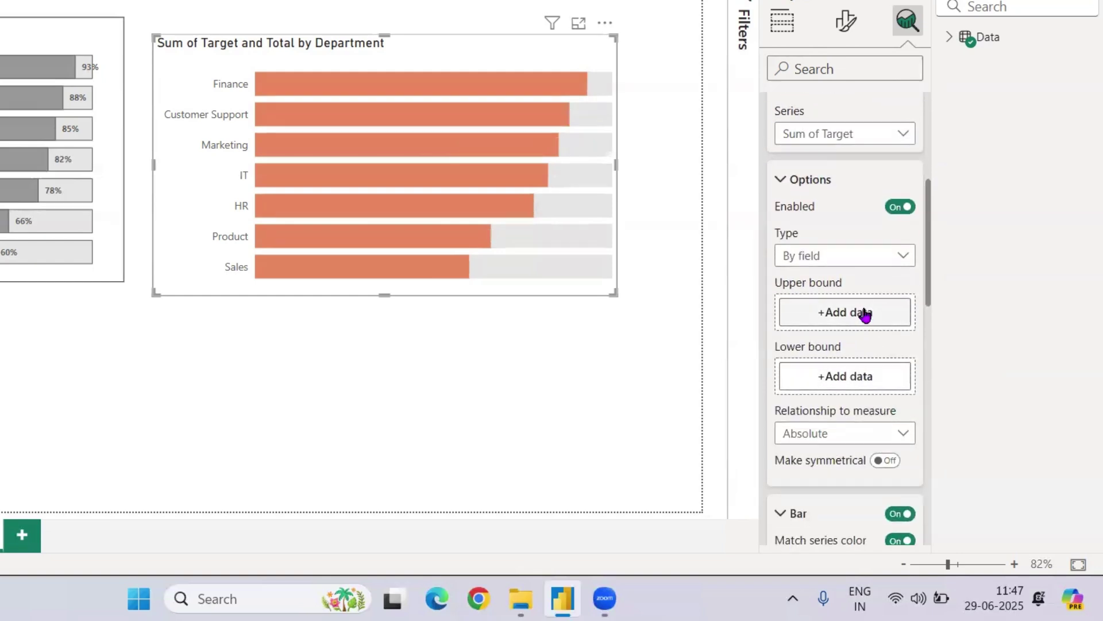
Assign Target as the upper bound of the orange chart's error bars for the Sum of Target series.
click(865, 313)
click(626, 207)
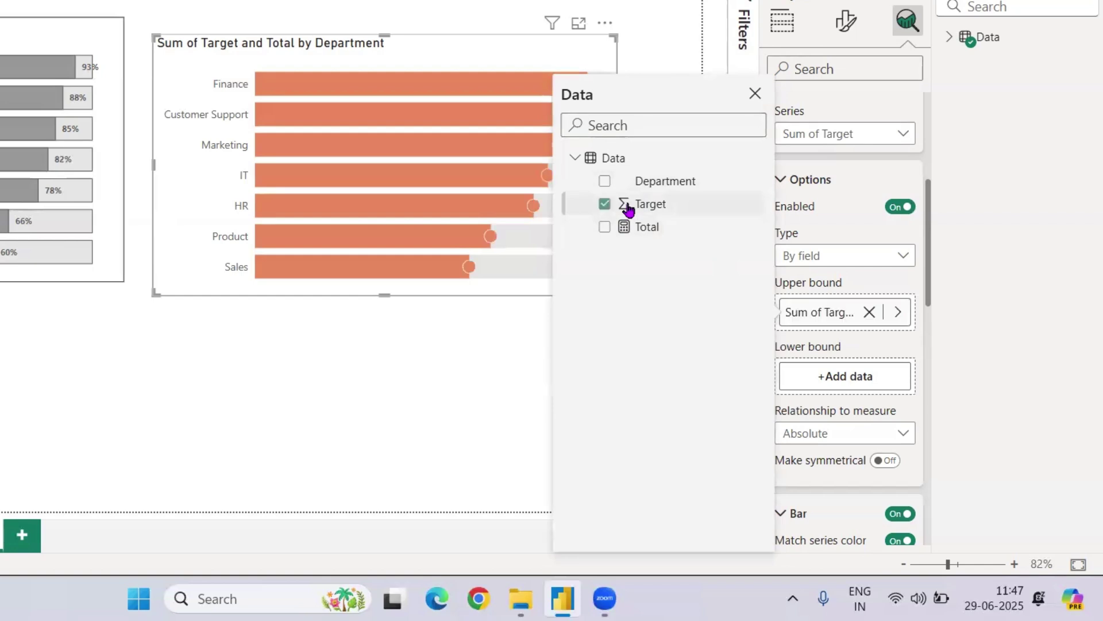
click(502, 371)
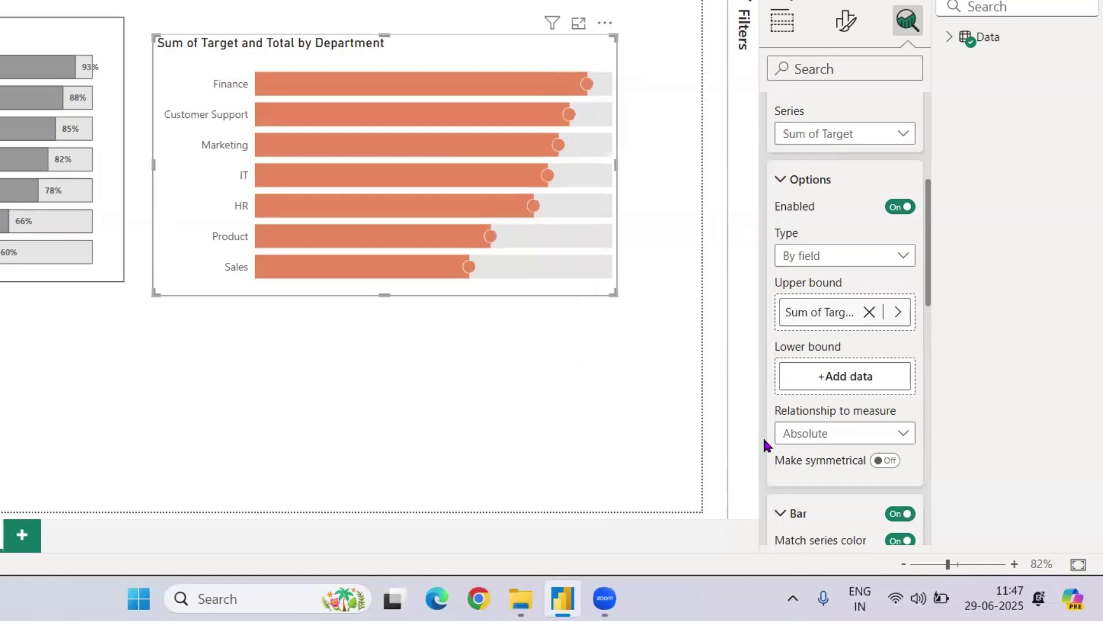
Set the error bar border size to 0 px and the border color to the orange used for the bars.
scroll(764, 443, down, 6)
scroll(867, 412, down, 4)
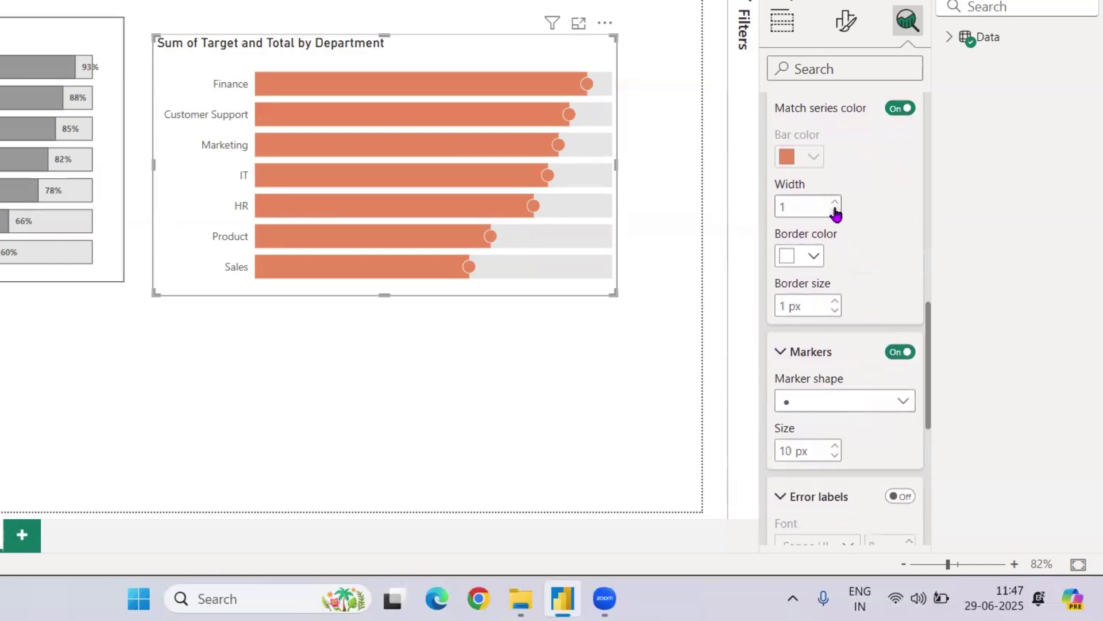
click(834, 311)
click(814, 256)
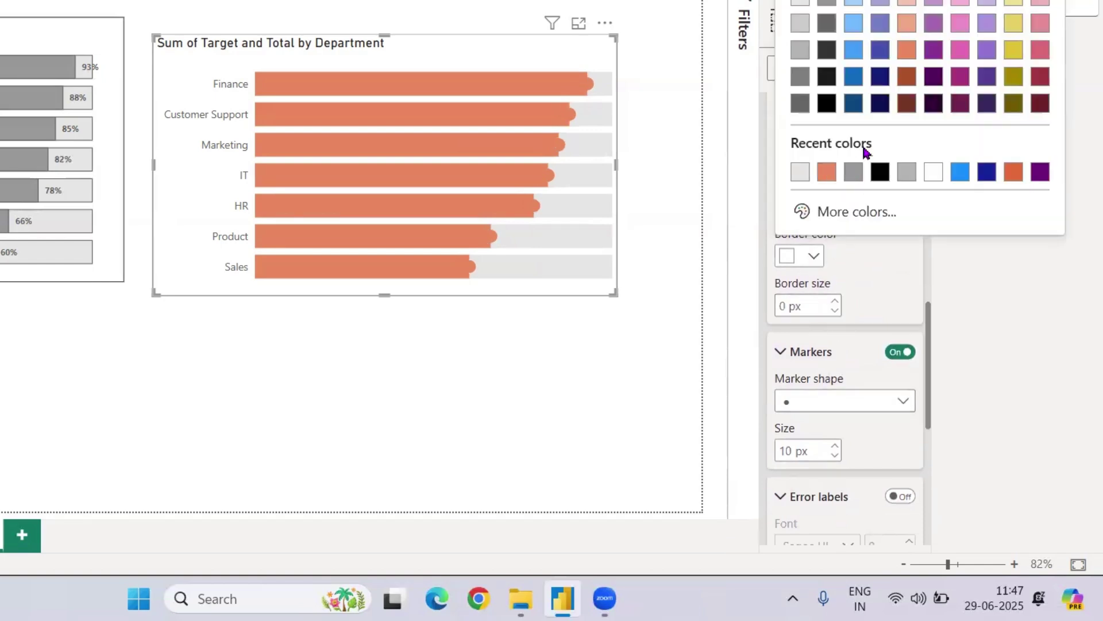
click(827, 171)
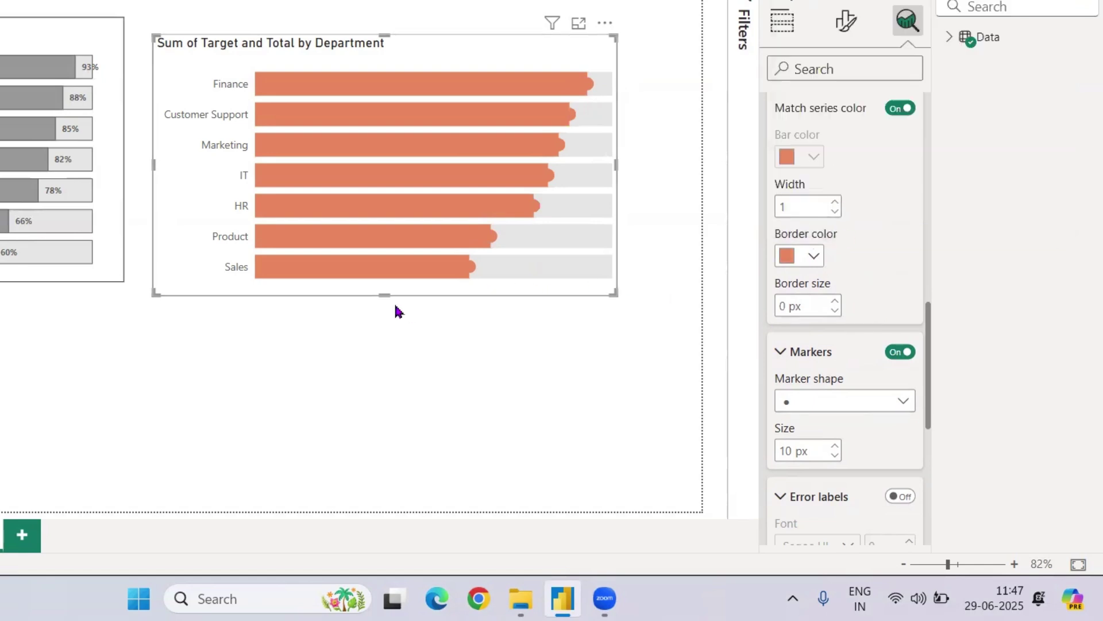
Reduce the orange chart's height until the circle markers round off the bar ends, and slightly enlarge the Target Met chart and widen the orange one.
drag(383, 294, 390, 190)
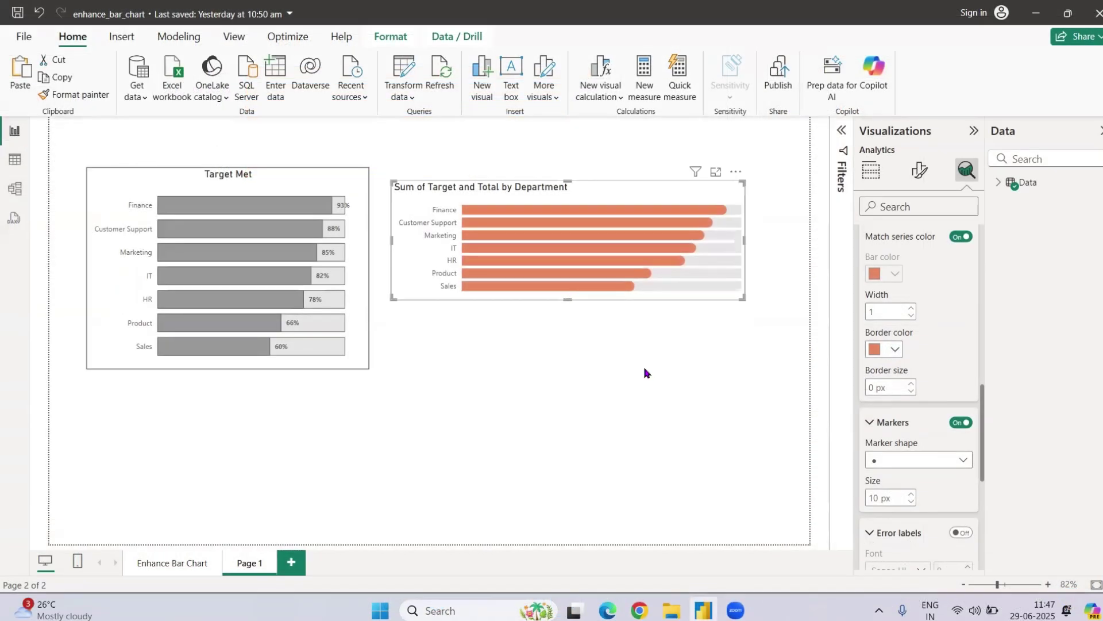
click(265, 175)
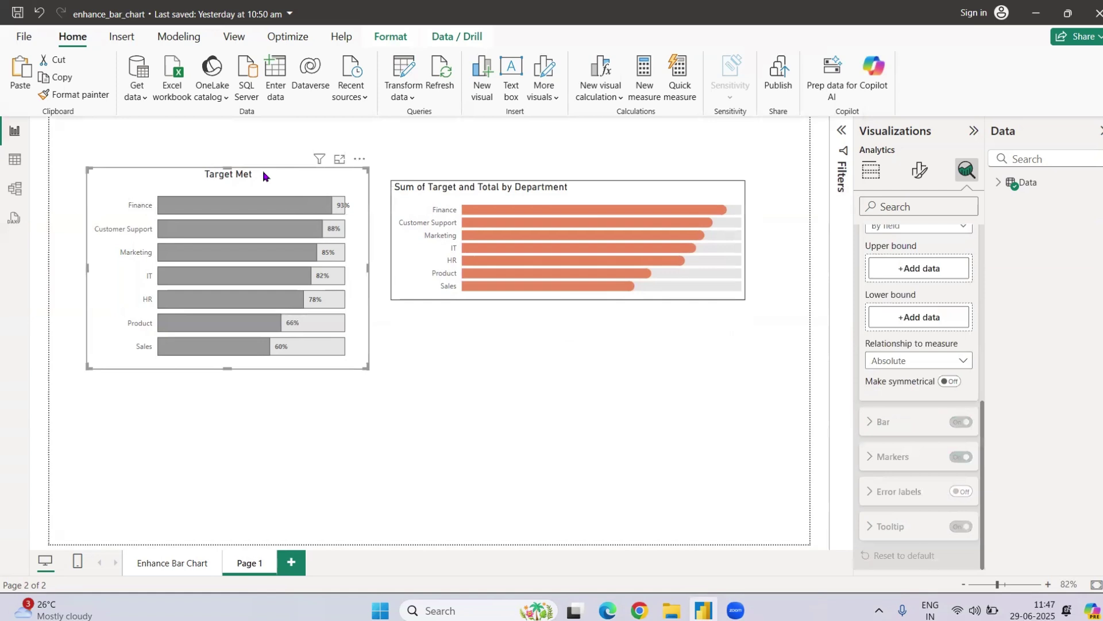
drag(366, 234, 385, 382)
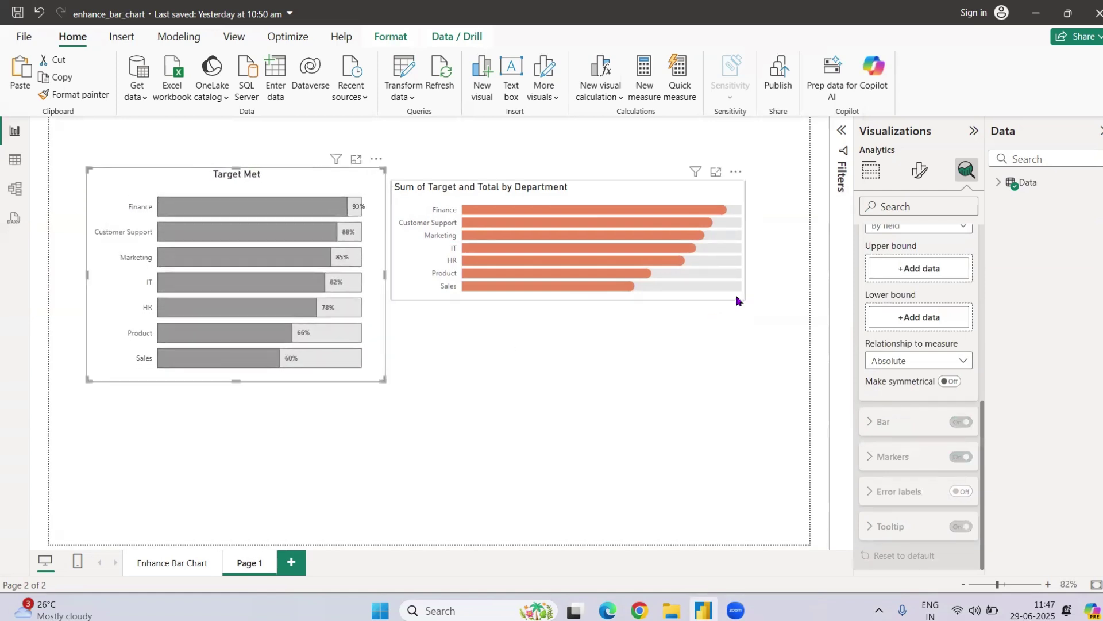
click(739, 299)
drag(741, 297, 762, 305)
Turn on the error labels for the orange chart.
scroll(900, 487, down, 5)
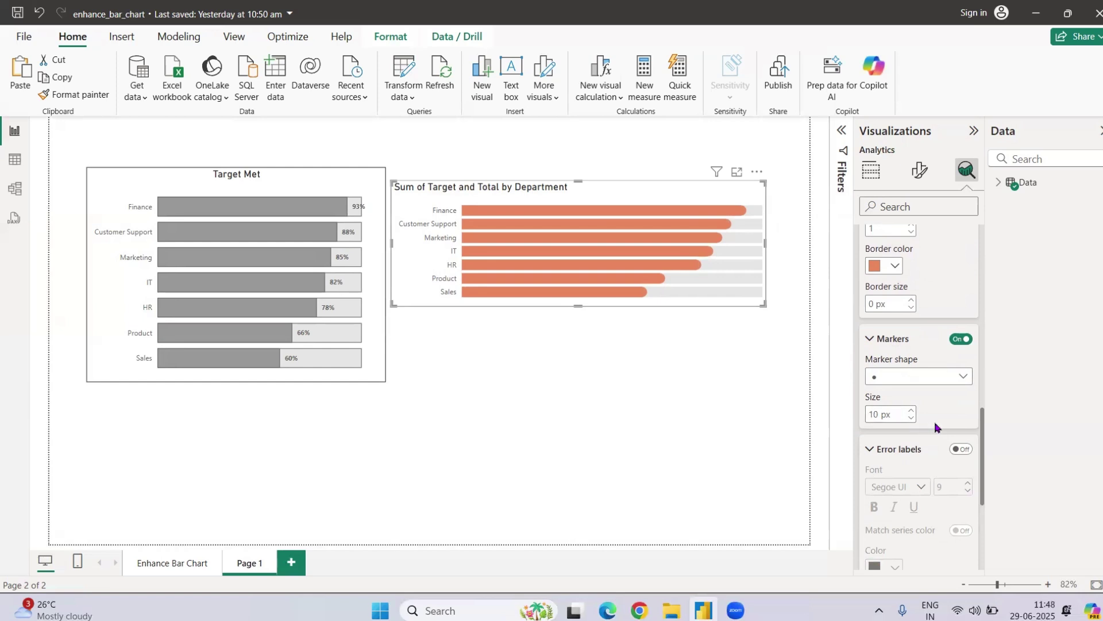
scroll(935, 426, down, 3)
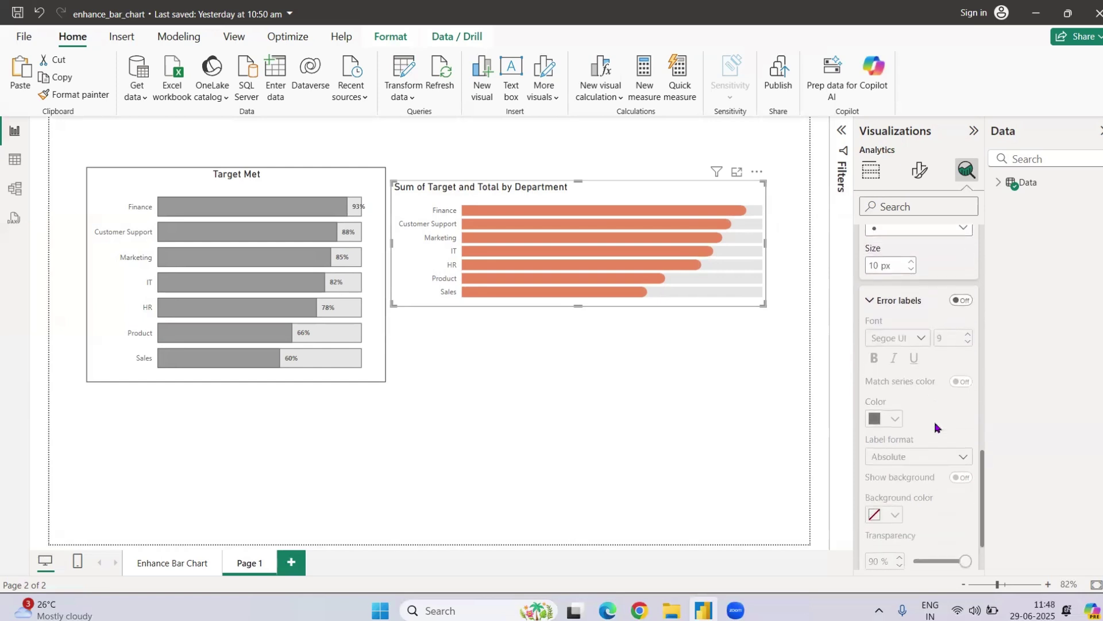
click(960, 300)
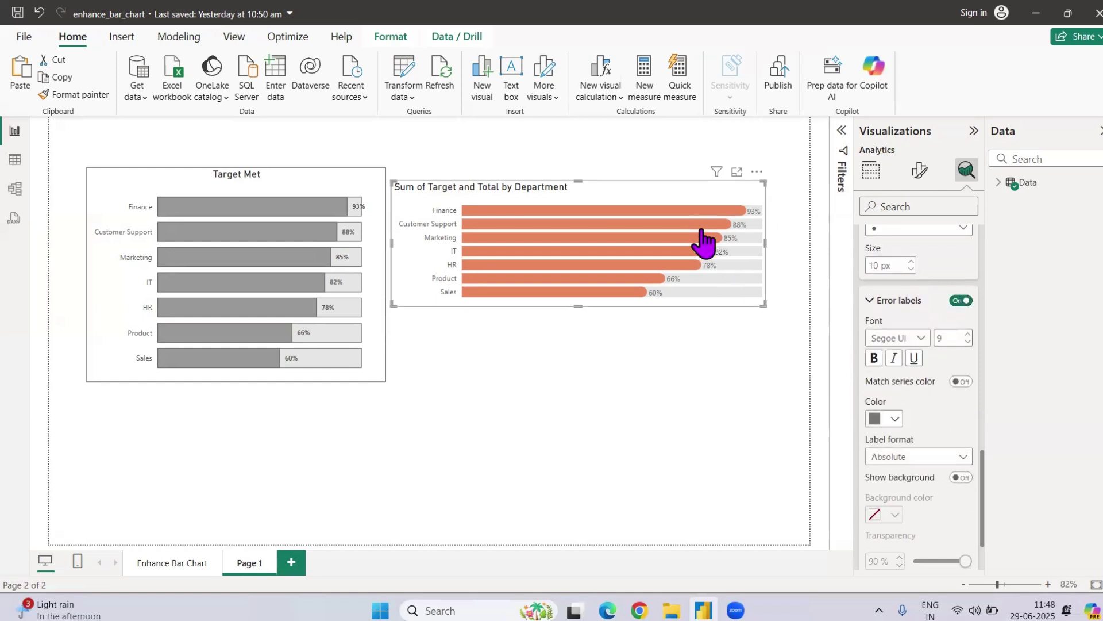
Narrow the orange chart slightly from its left edge to widen the gap to the Target Met chart.
scroll(945, 314, up, 2)
scroll(948, 314, up, 6)
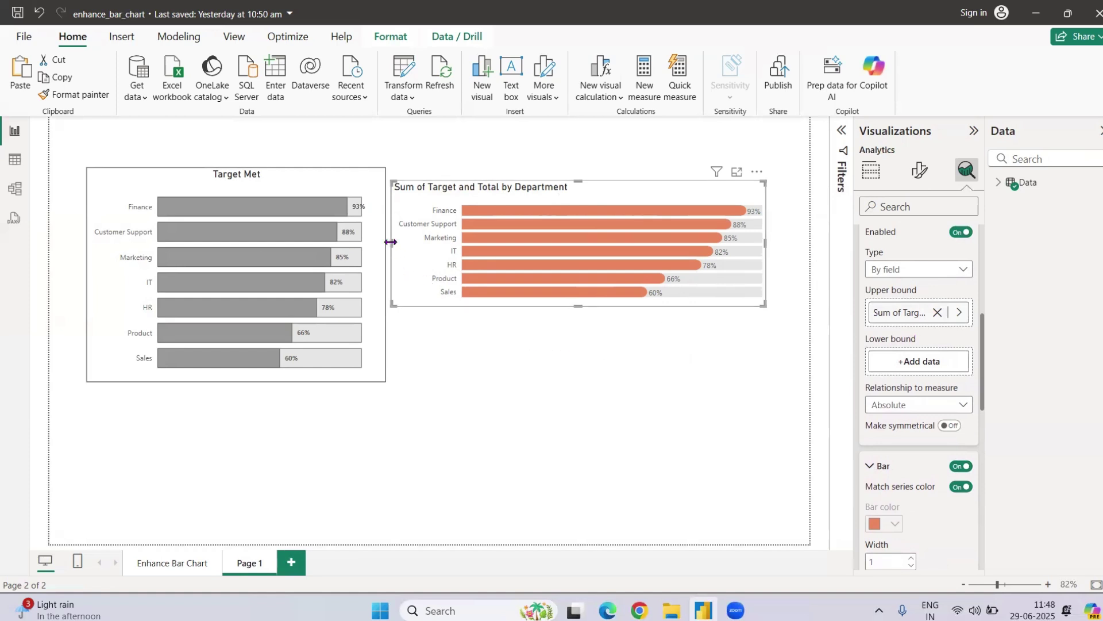
mouse_move(390, 242)
mouse_down()
mouse_move(485, 247)
mouse_move(401, 248)
mouse_up()
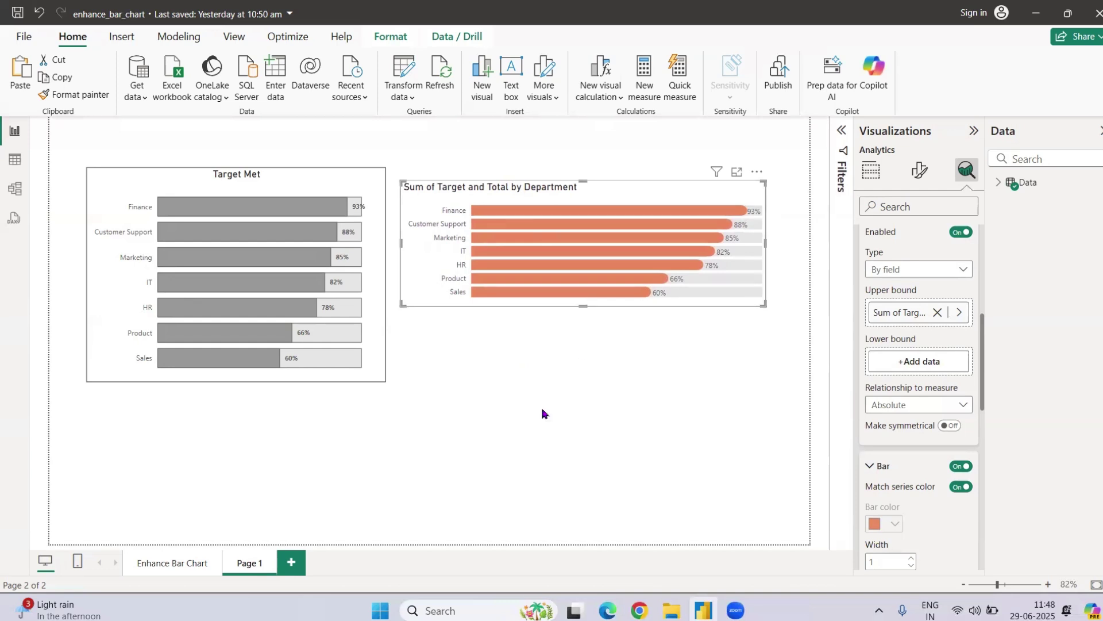
click(339, 189)
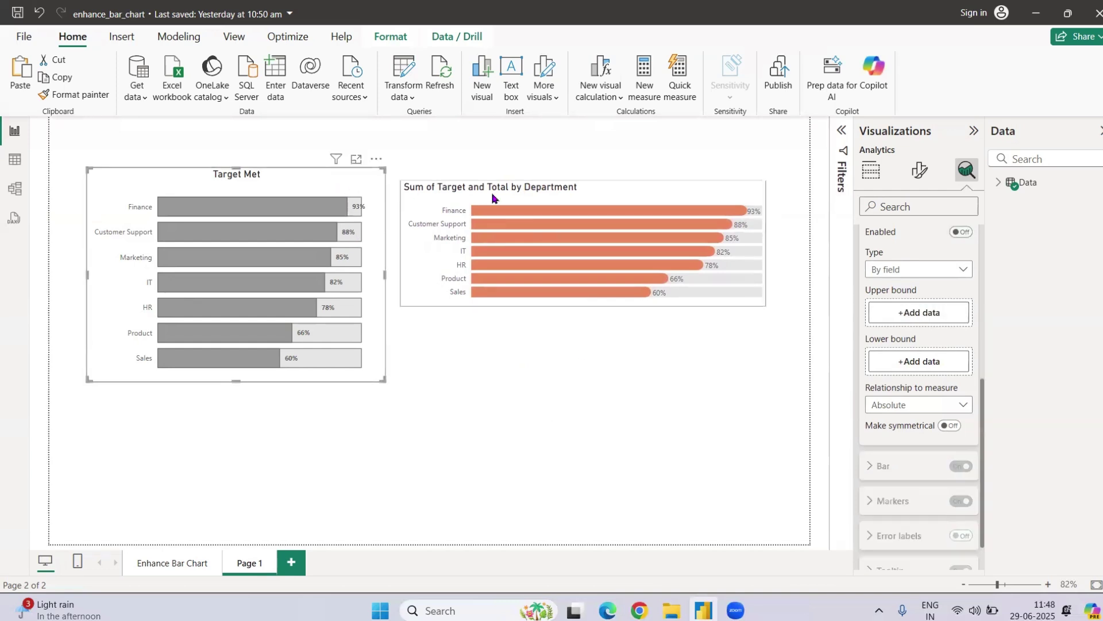
click(575, 199)
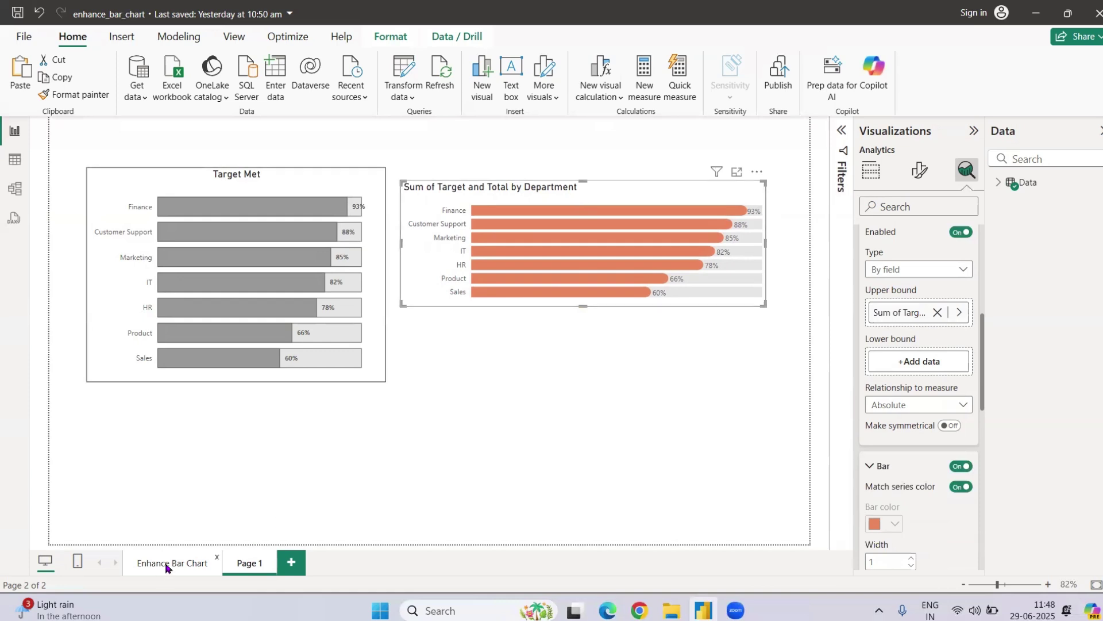
Copy the clustered bar chart from the Enhance Bar Chart page to Page 1 and place it below the orange chart.
click(205, 559)
click(262, 174)
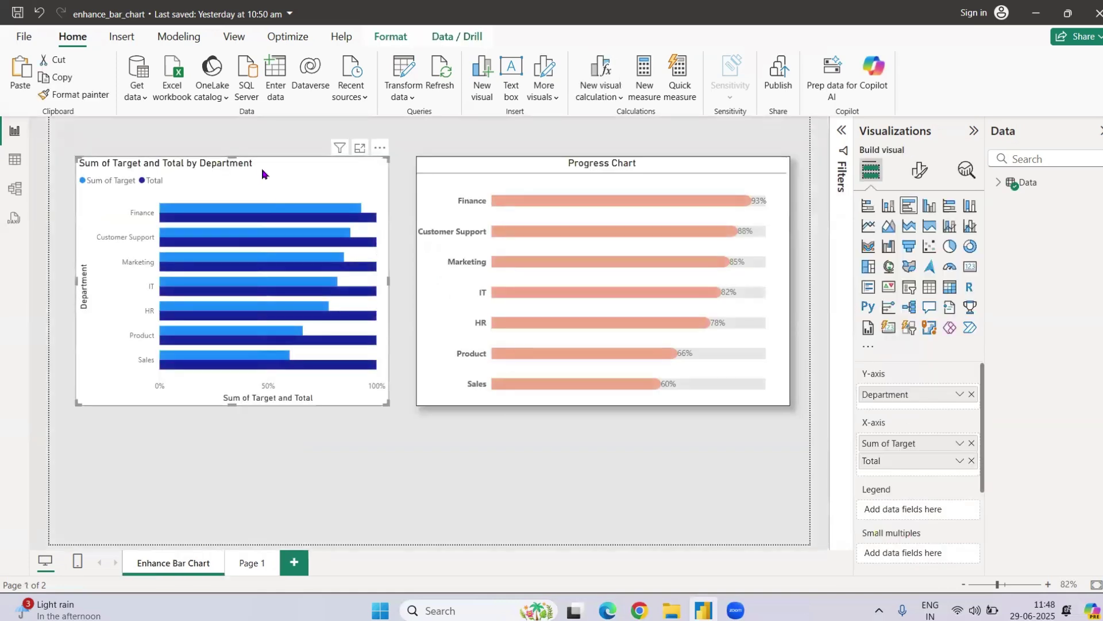
click(251, 566)
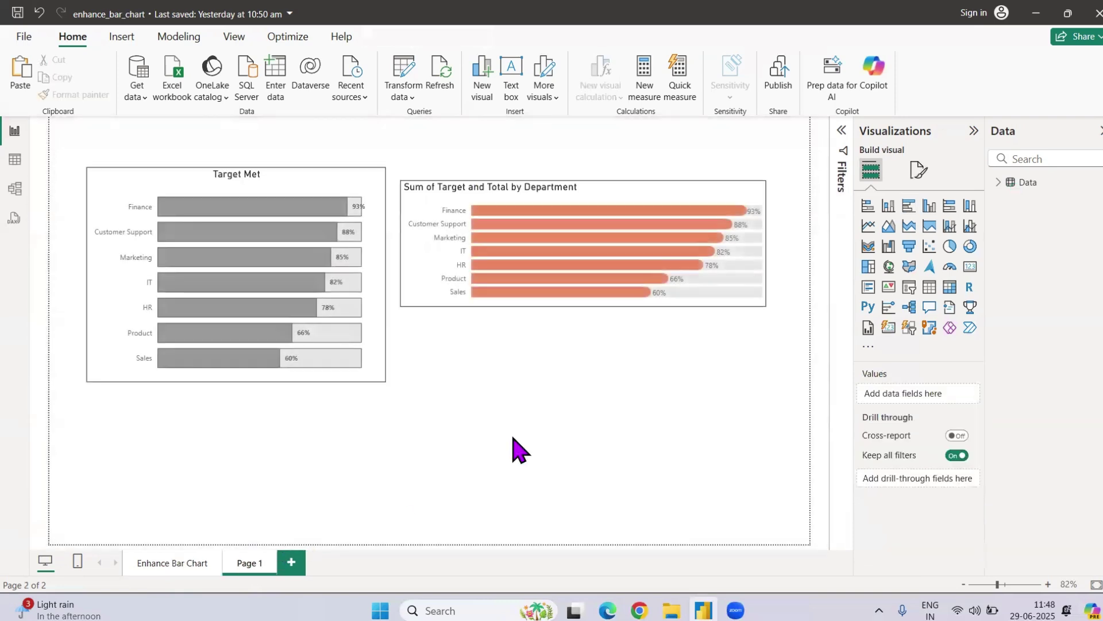
key(ctrl+v)
drag(303, 173, 641, 349)
drag(566, 297, 610, 349)
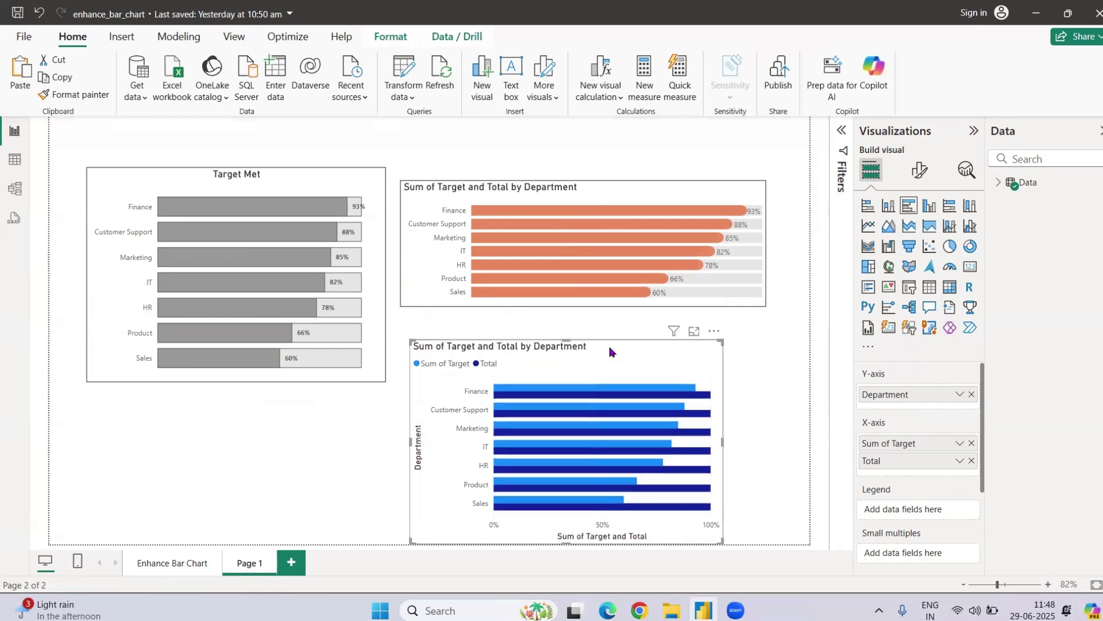
Remove Total from the copied chart's X-axis and turn on its data labels.
click(971, 461)
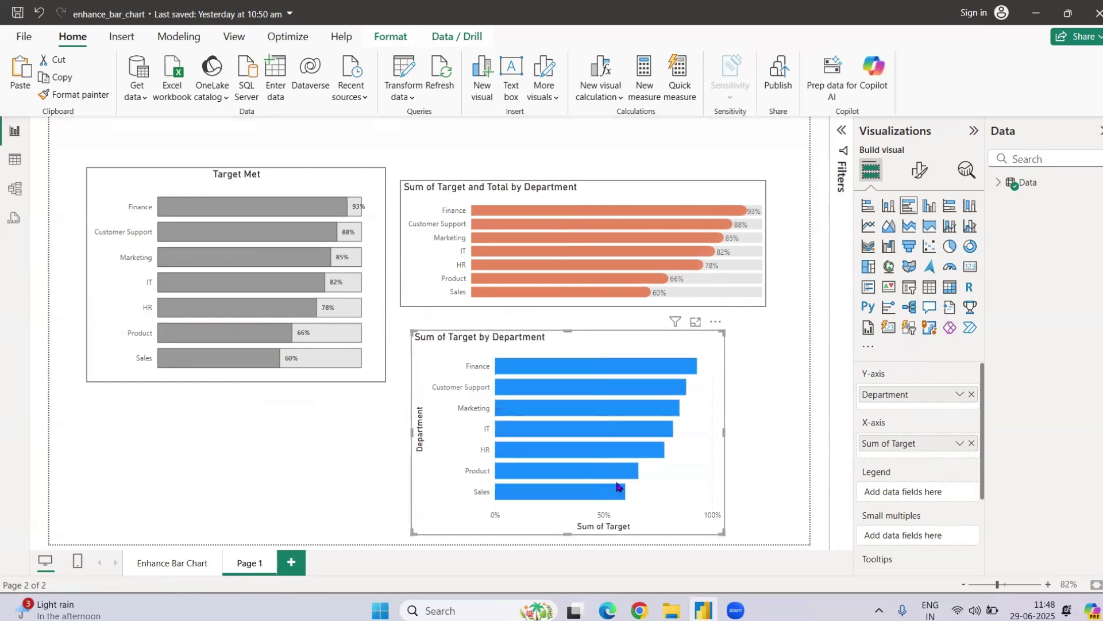
click(920, 170)
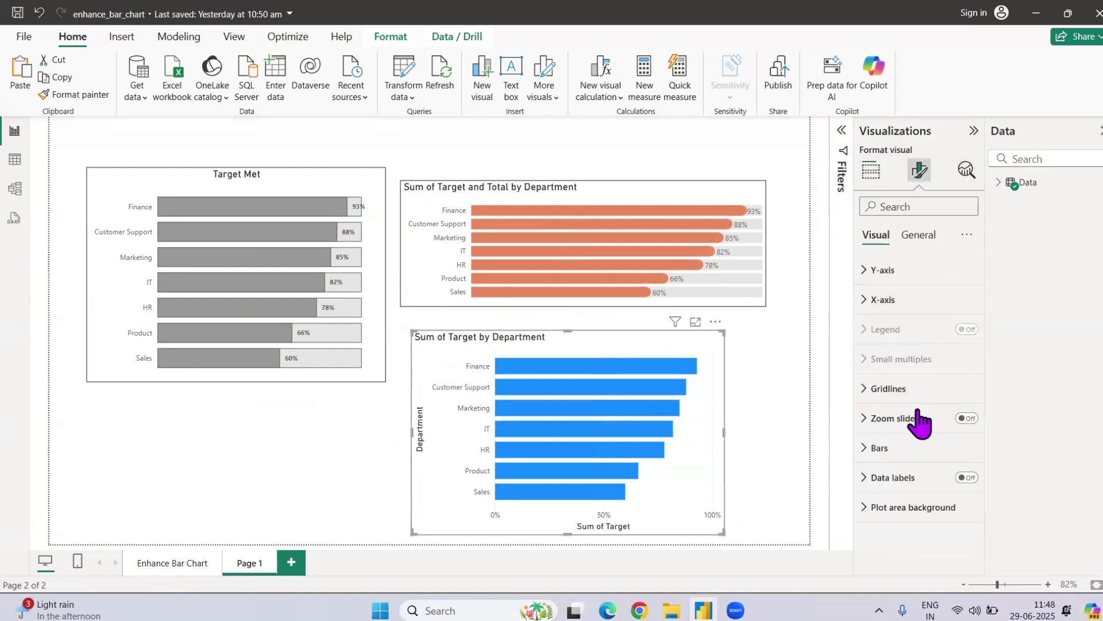
click(974, 482)
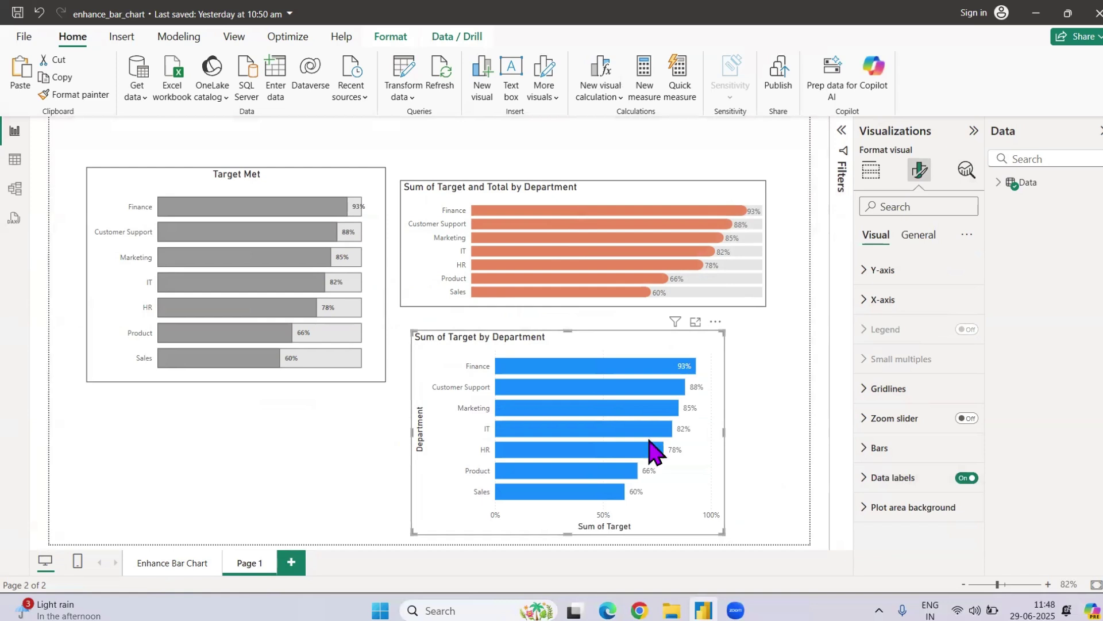
Compare the three charts and align the blue chart's left edge with the orange chart above it.
click(311, 191)
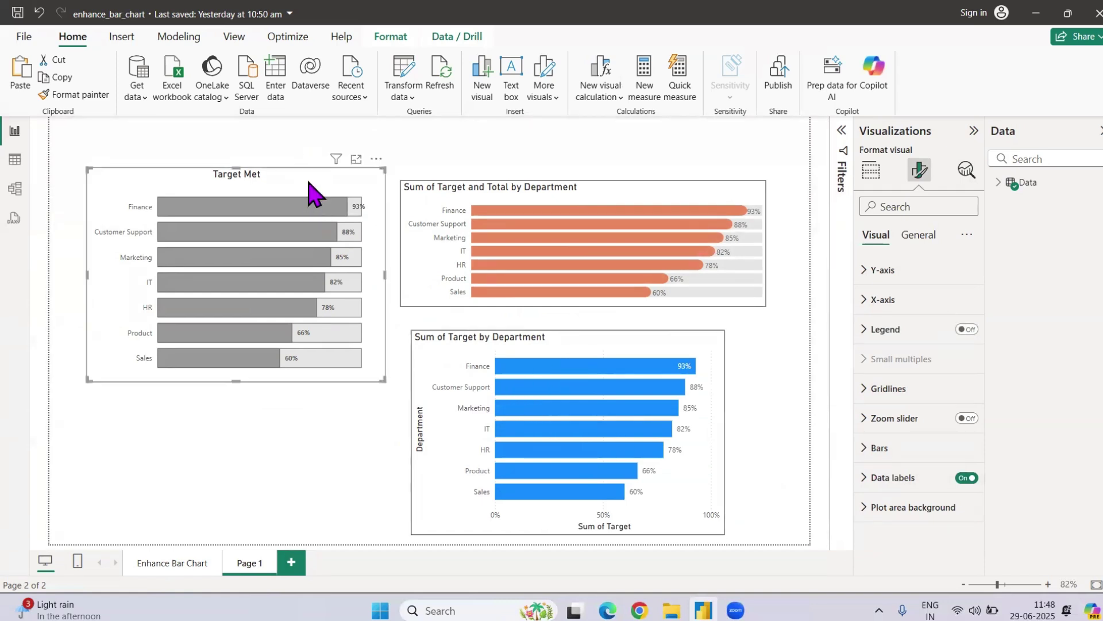
click(597, 195)
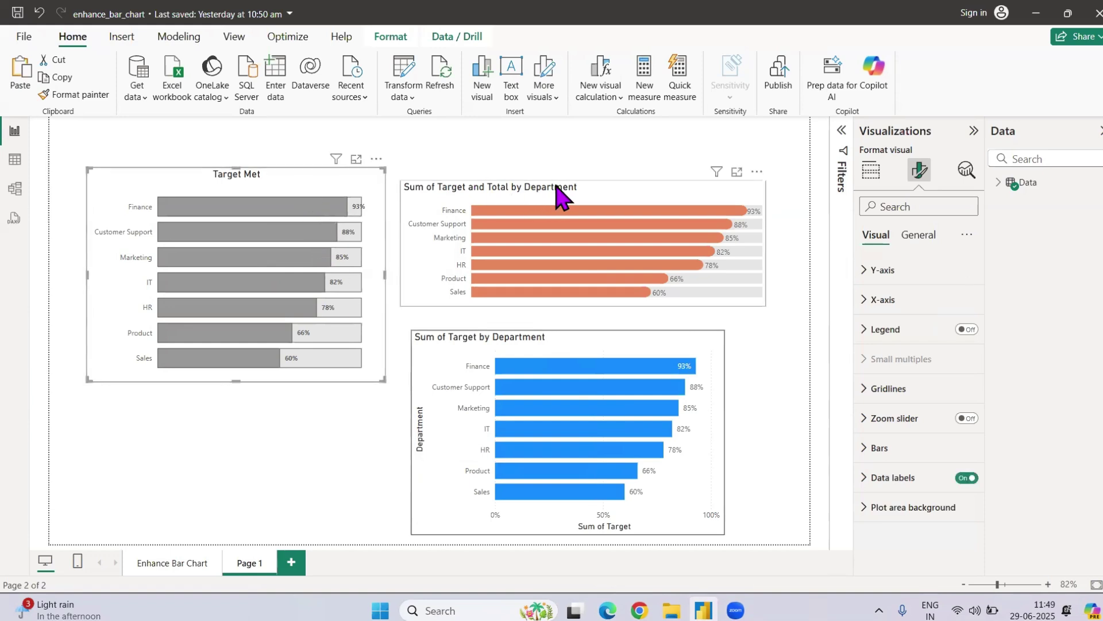
click(708, 341)
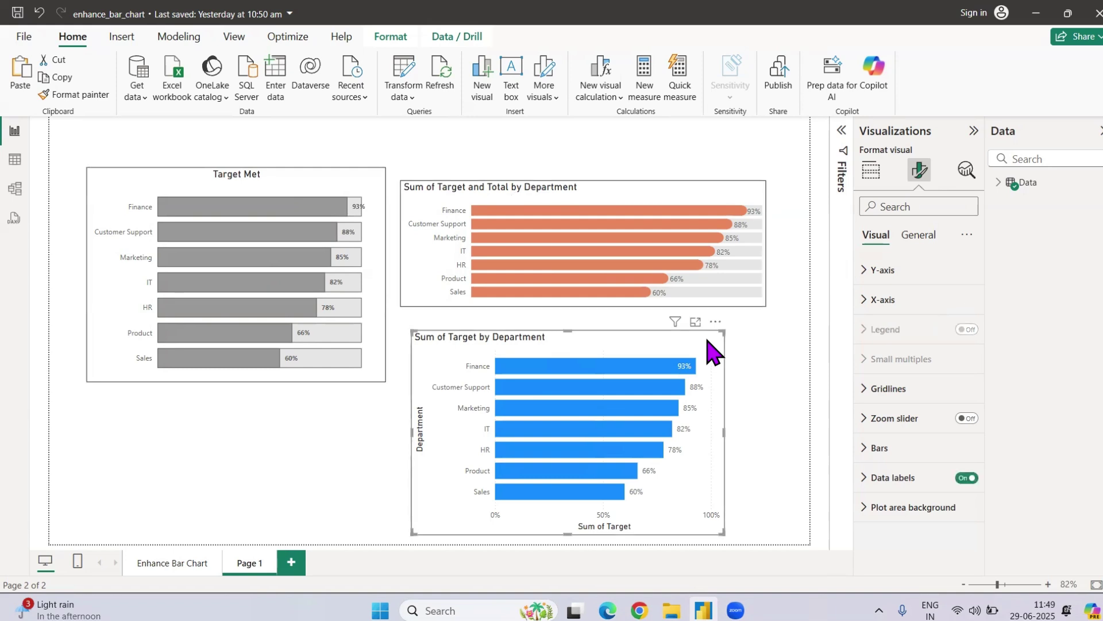
drag(577, 345, 567, 344)
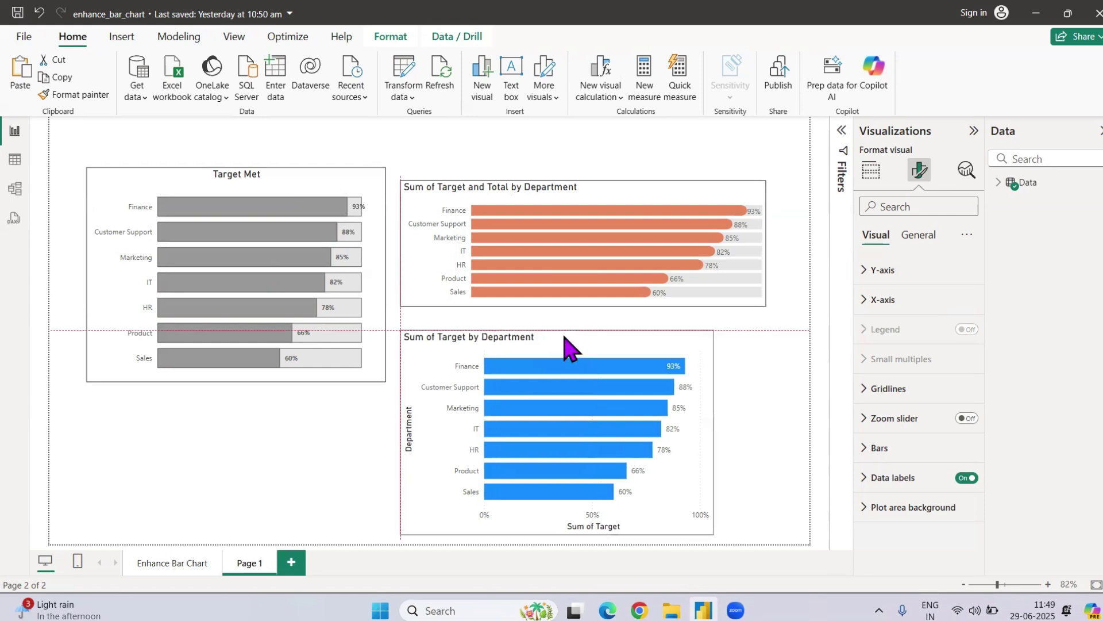